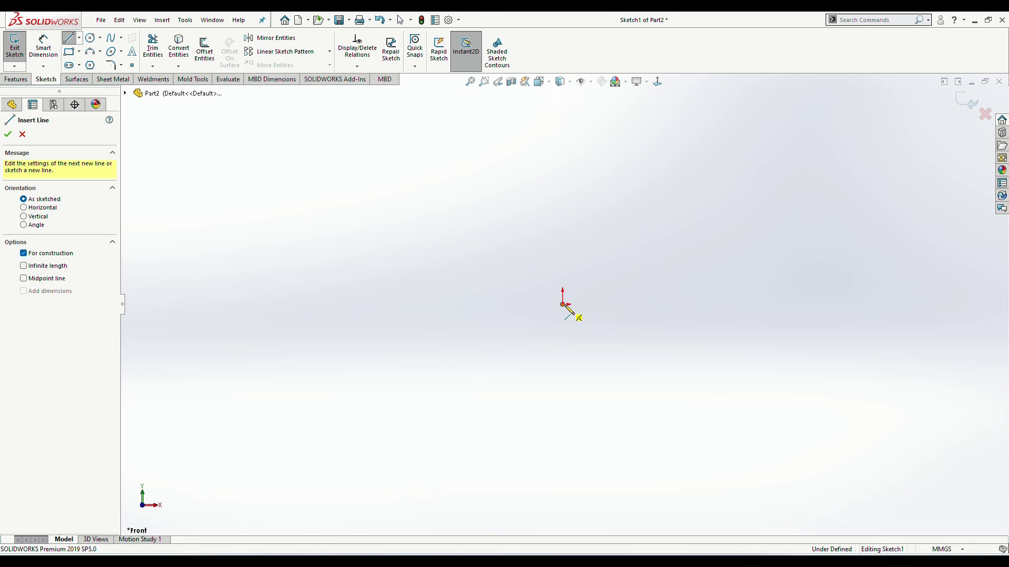
# Step: Start a construction centreline at the origin of the new Front-plane sketch
pyautogui.click(563, 305)
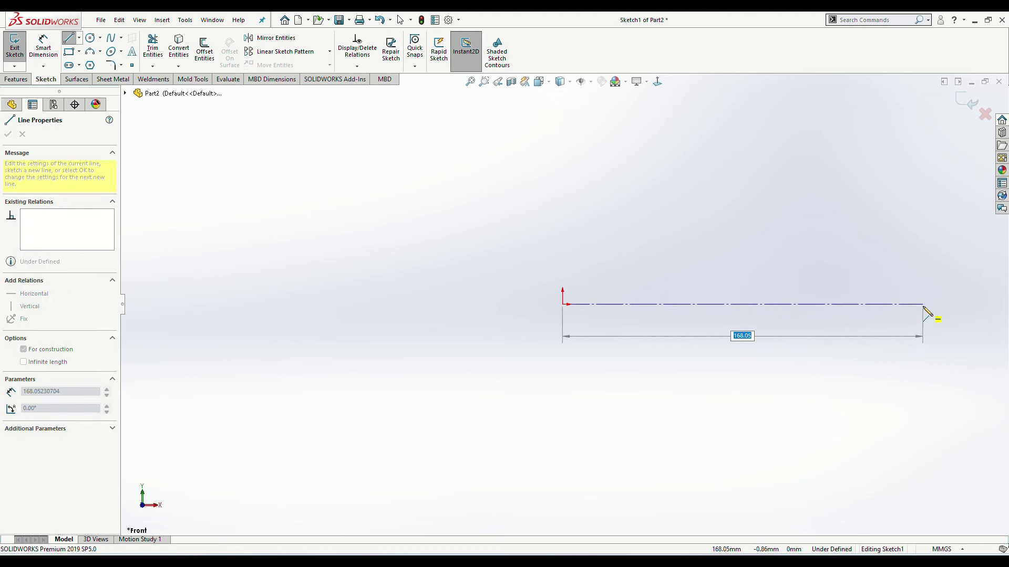
# Step: Finish the horizontal centreline, then sketch the first vertical edge, top edge and groove from the origin
pyautogui.click(923, 306)
pyautogui.press('Escape')
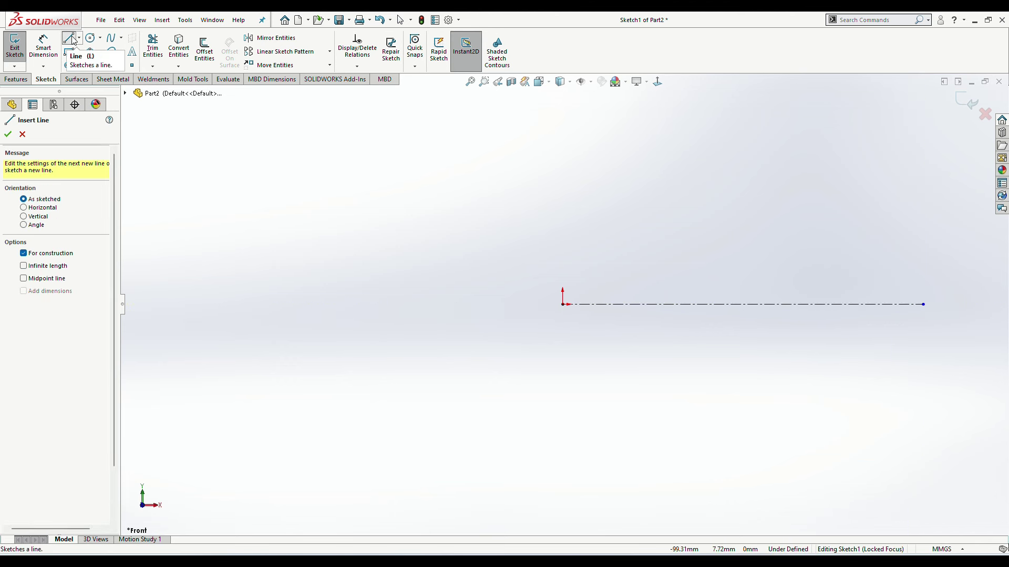
pyautogui.click(562, 304)
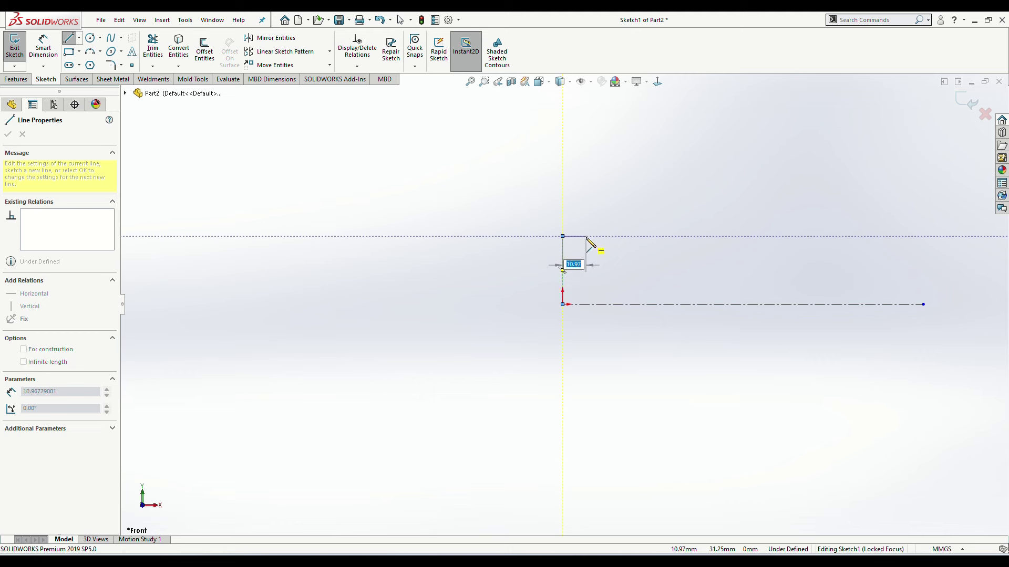
pyautogui.click(562, 237)
pyautogui.click(586, 262)
pyautogui.click(608, 262)
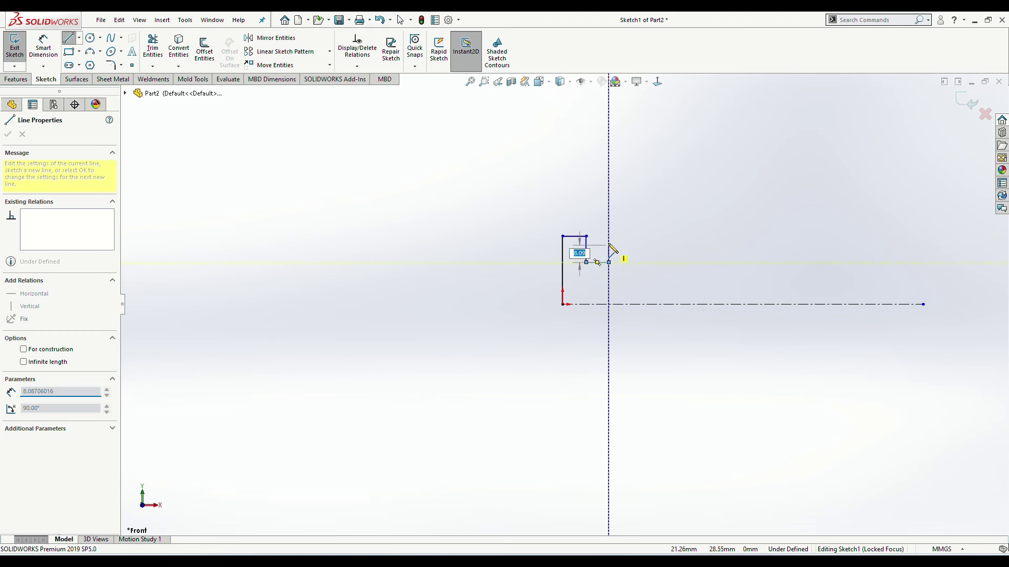
pyautogui.click(608, 240)
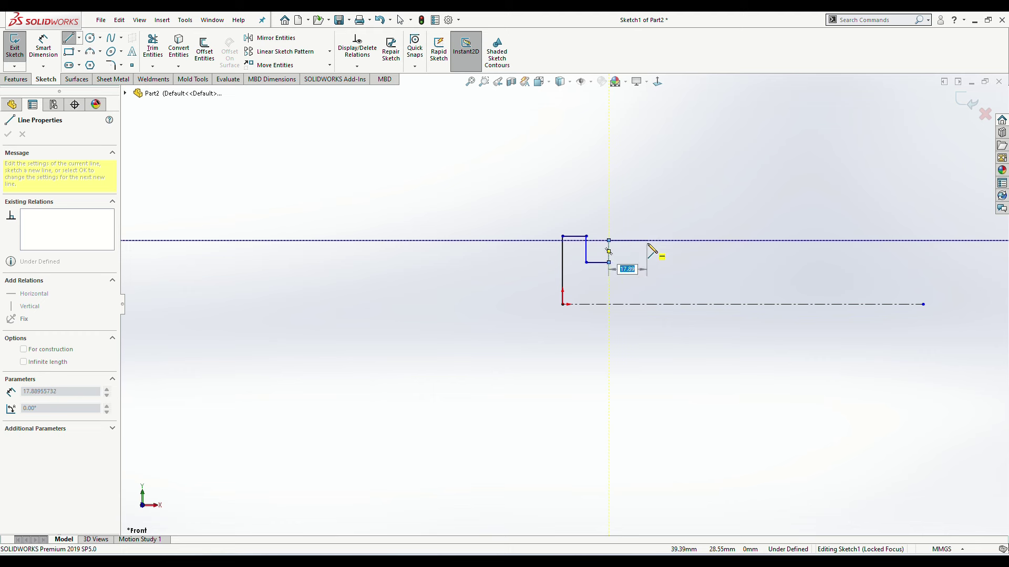
pyautogui.click(634, 240)
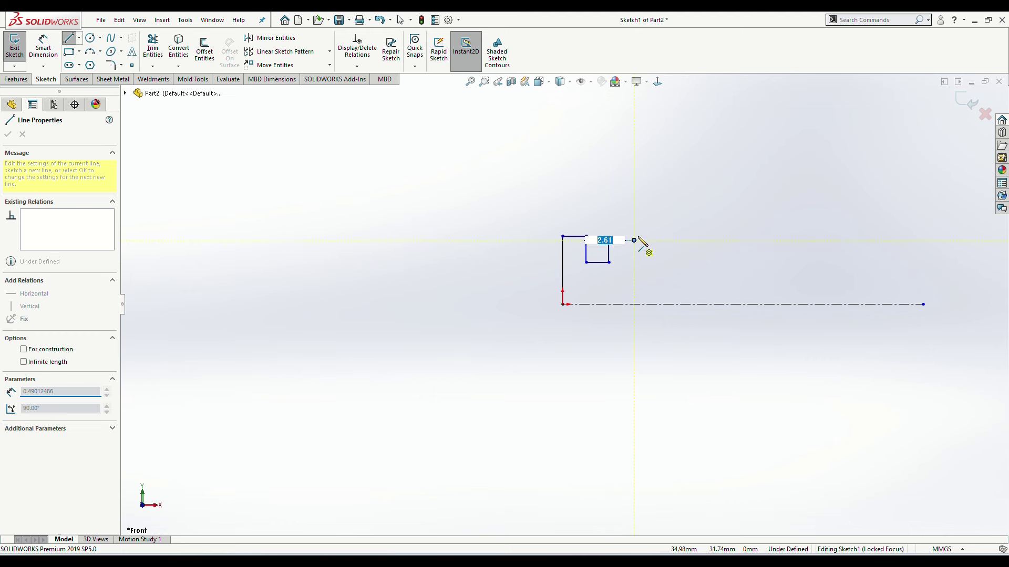
# Step: Continue the outline with the chamfer, land, sloped edge, long flat, step and tall rise
pyautogui.scroll(-1, 649, 245)
pyautogui.scroll(-3, 644, 252)
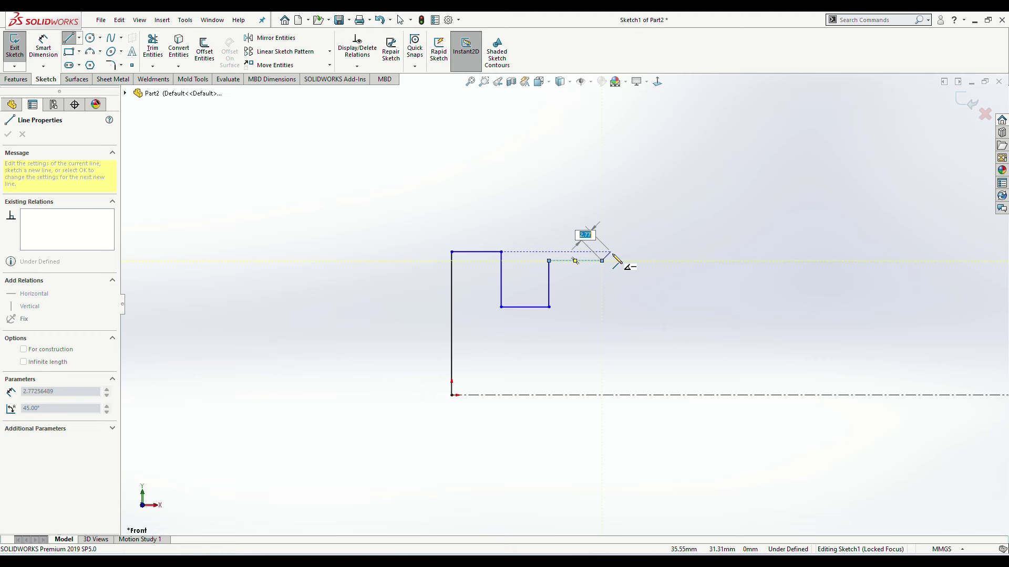
pyautogui.click(610, 253)
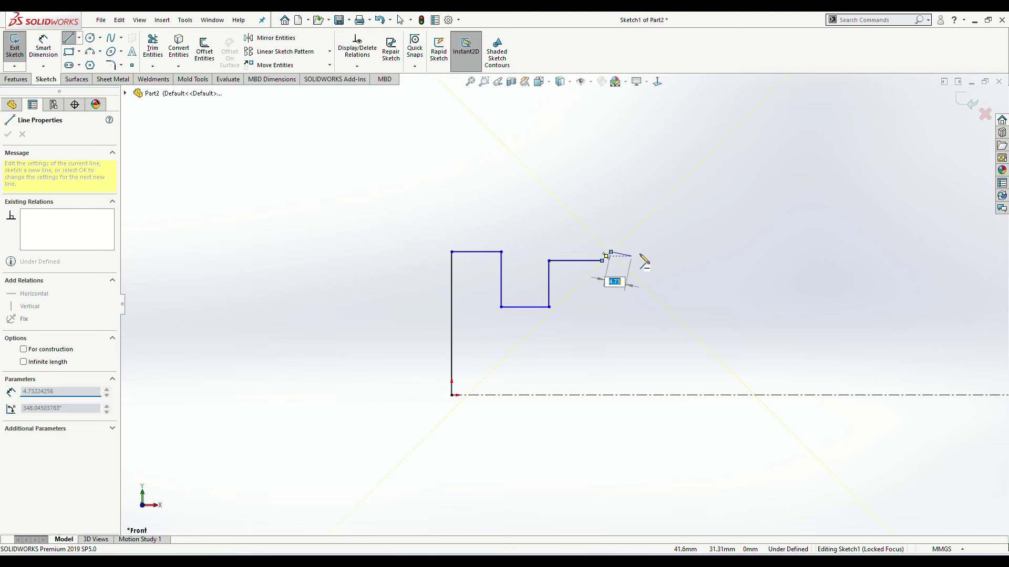
pyautogui.click(650, 253)
pyautogui.doubleClick(663, 274)
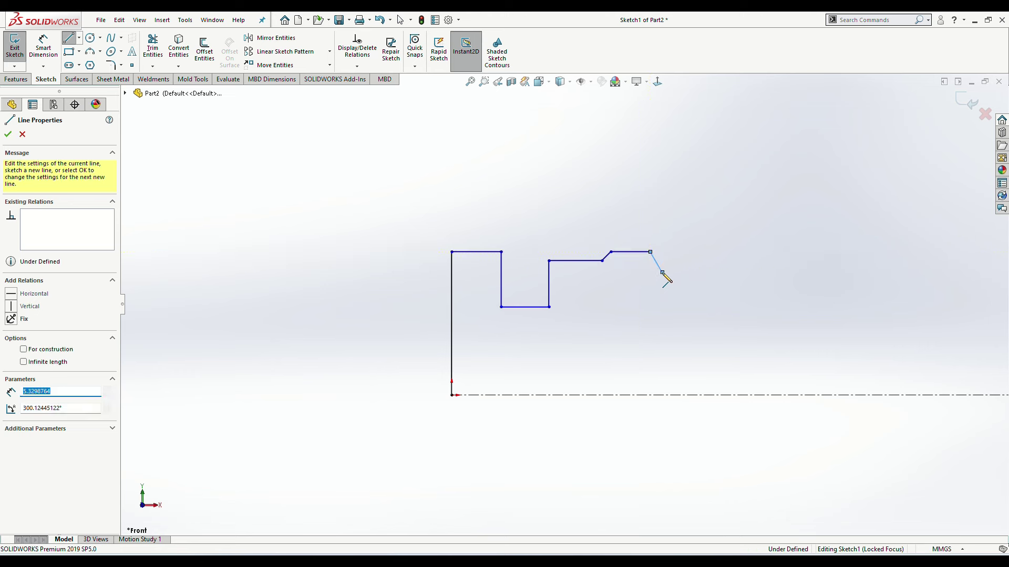
pyautogui.click(662, 273)
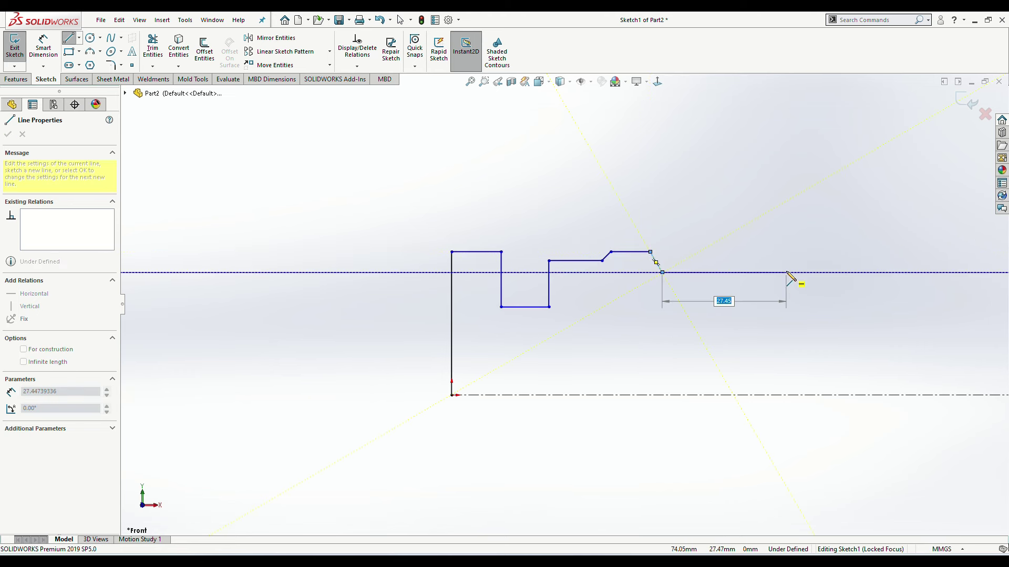
pyautogui.click(787, 273)
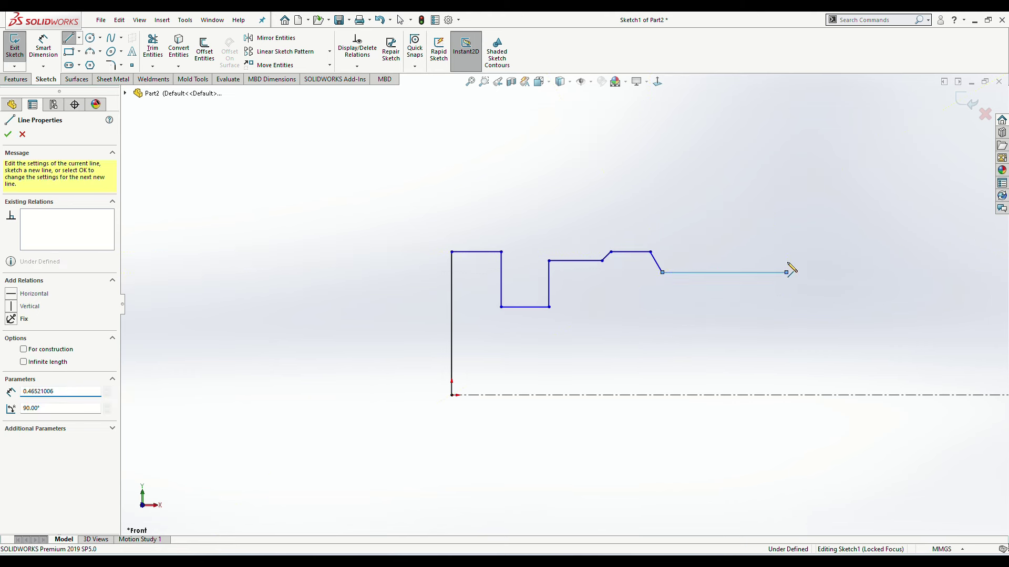
pyautogui.click(786, 228)
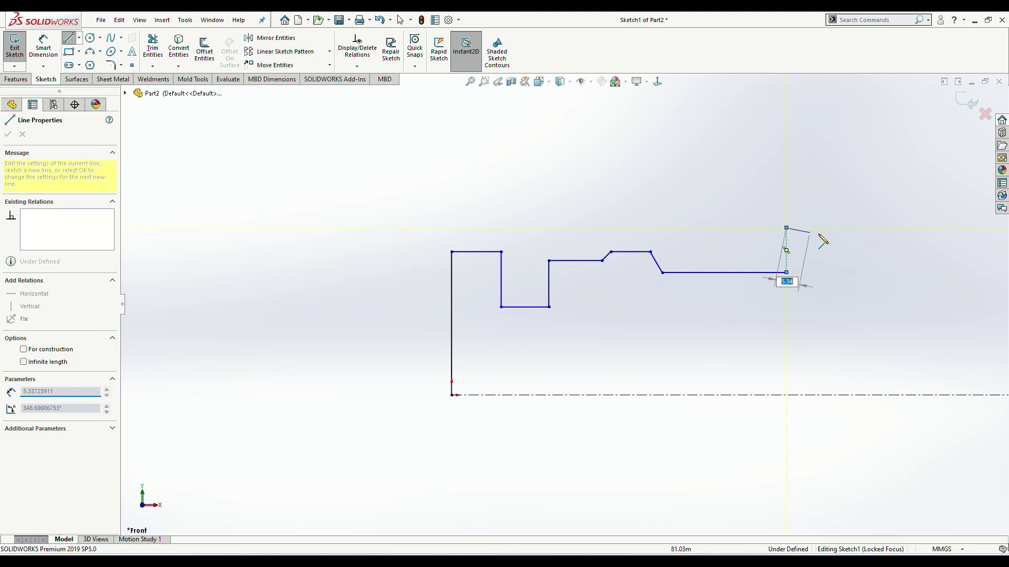
pyautogui.click(839, 228)
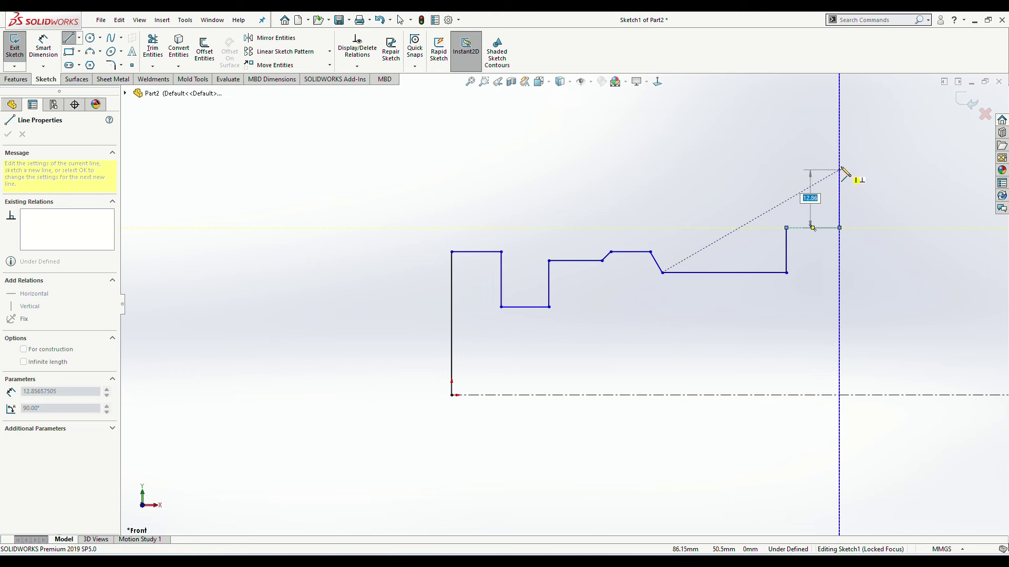
pyautogui.doubleClick(840, 167)
# Step: Draw the flange top edge, a 7 mm downward edge and an 18 mm horizontal edge
pyautogui.click(840, 167)
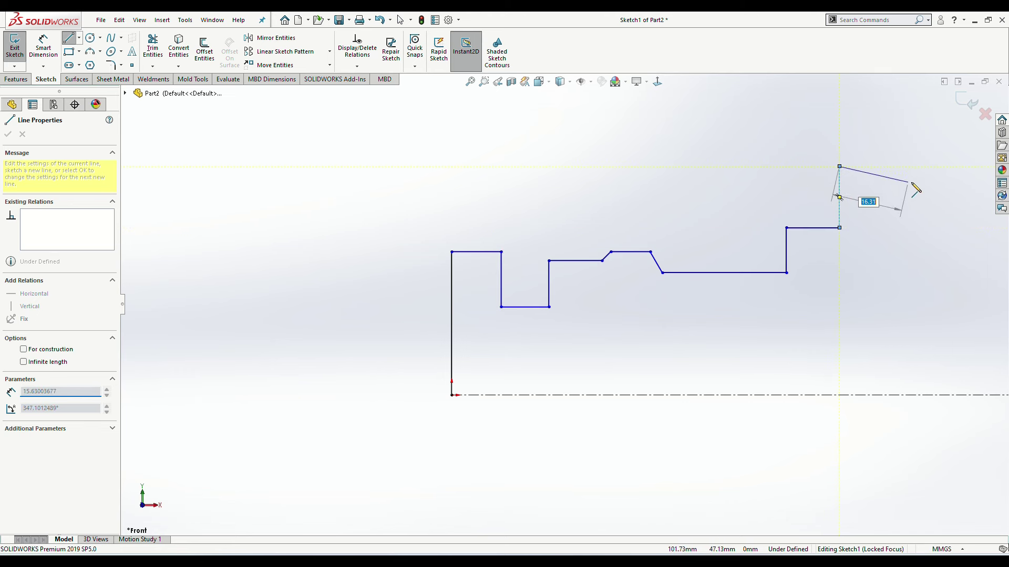
pyautogui.scroll(3, 913, 192)
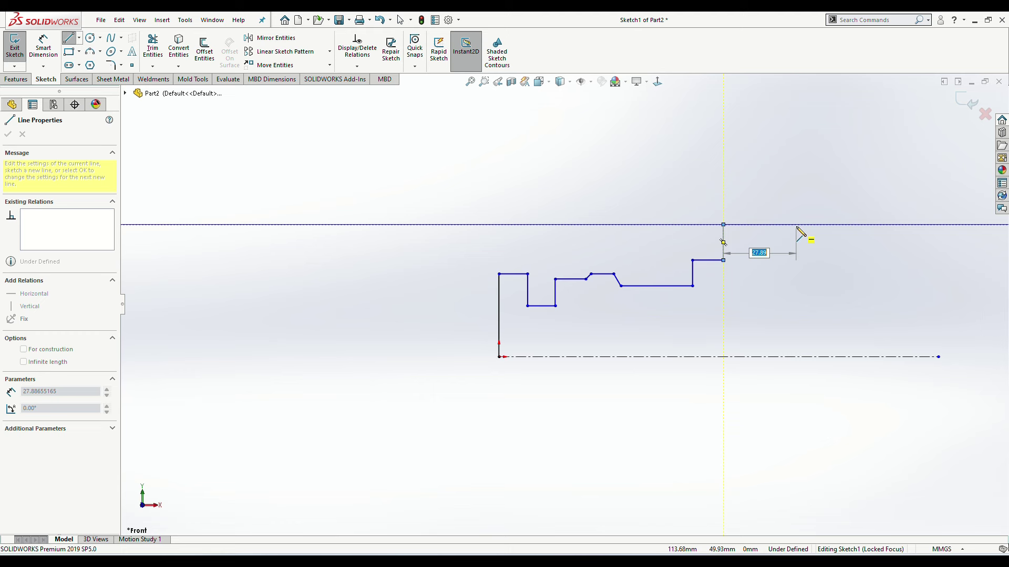
pyautogui.click(796, 224)
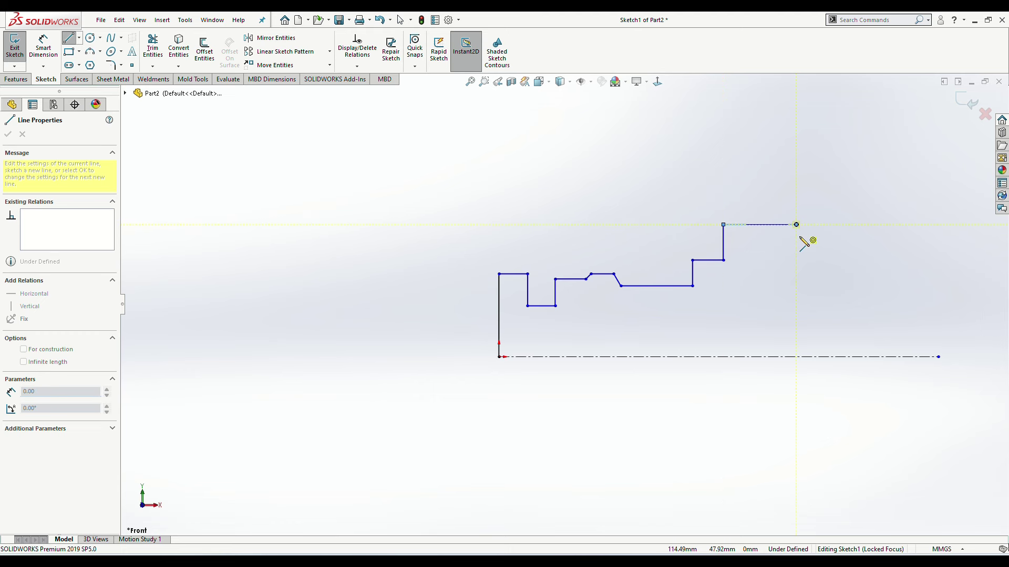
pyautogui.write('7.68542552')
pyautogui.press('Return')
pyautogui.write('18')
pyautogui.press('Return')
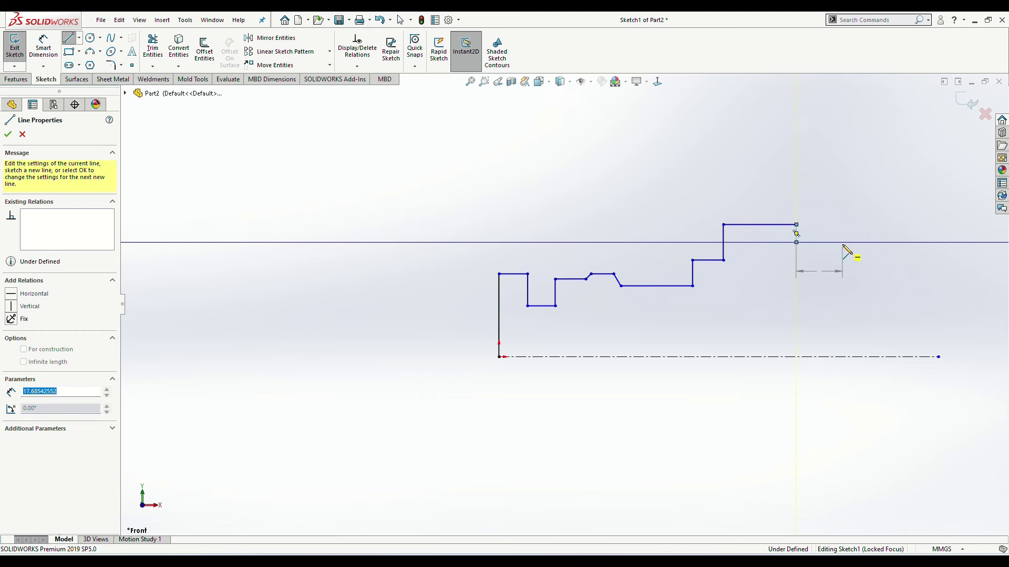
pyautogui.scroll(2, 914, 268)
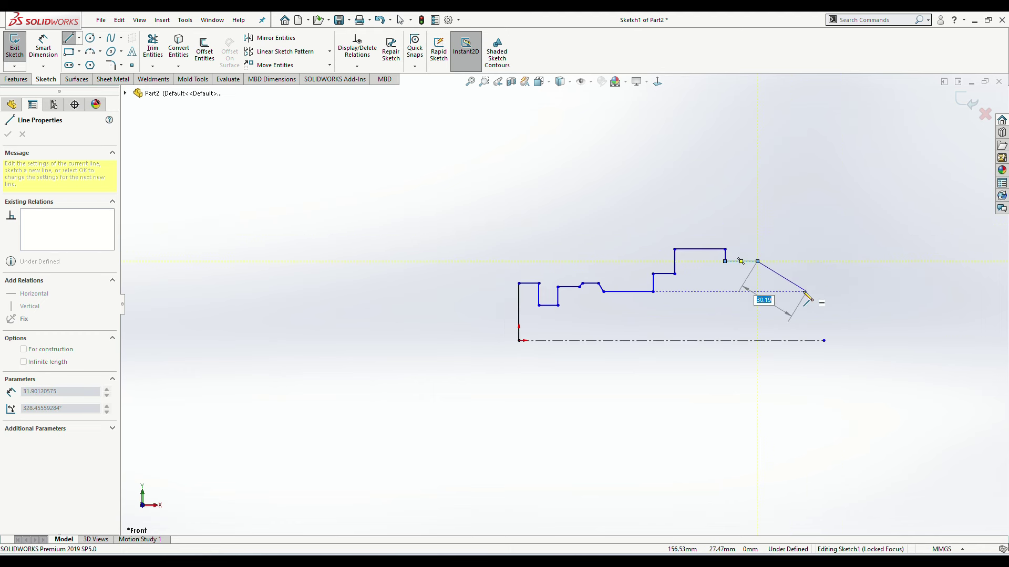
pyautogui.press('Escape')
pyautogui.click(90, 51)
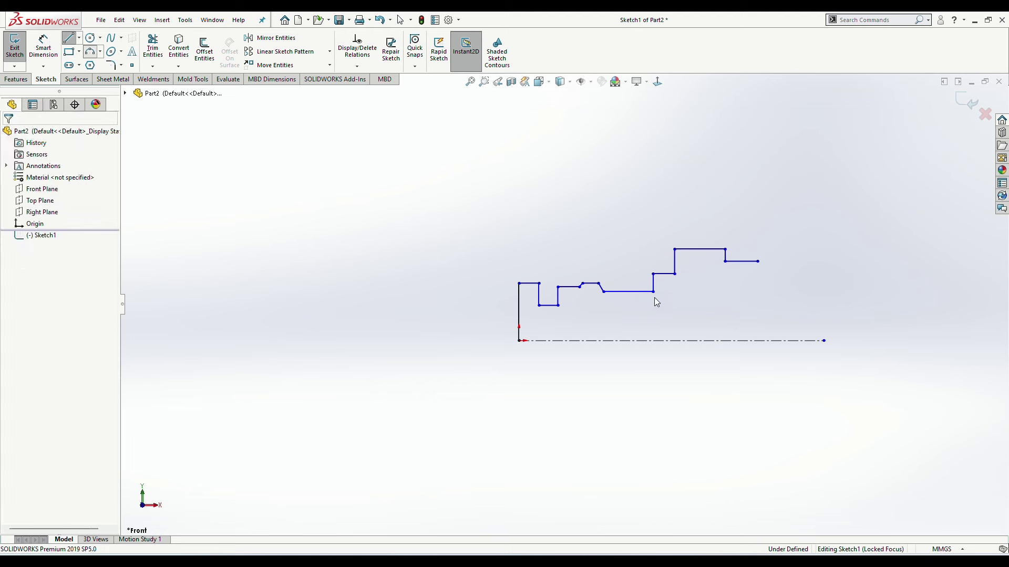
# Step: Add a concave three-point arc, a short edge, and a vertical end face down to the axis
pyautogui.moveTo(757, 261); pyautogui.dragTo(856, 268)
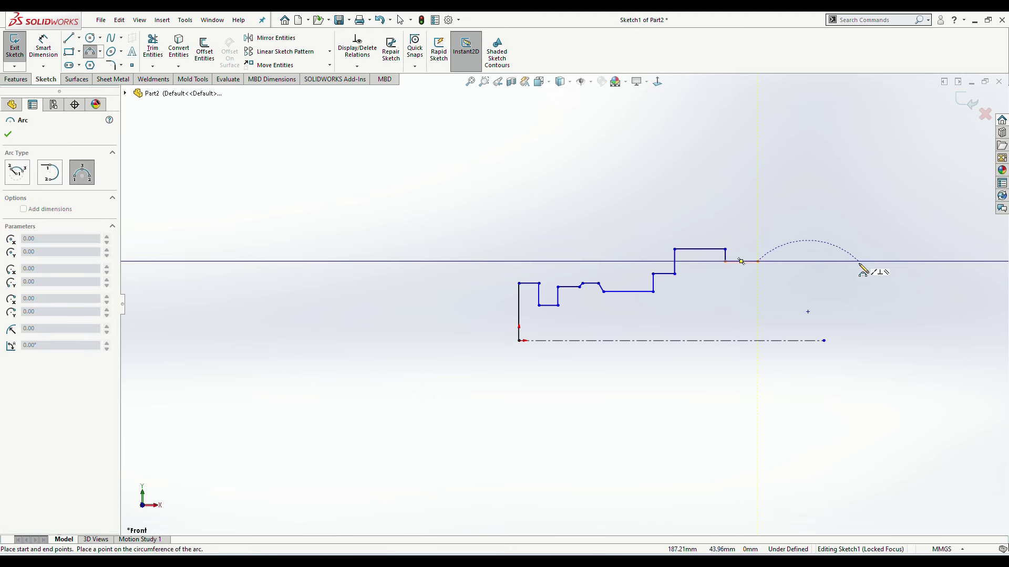
pyautogui.click(808, 283)
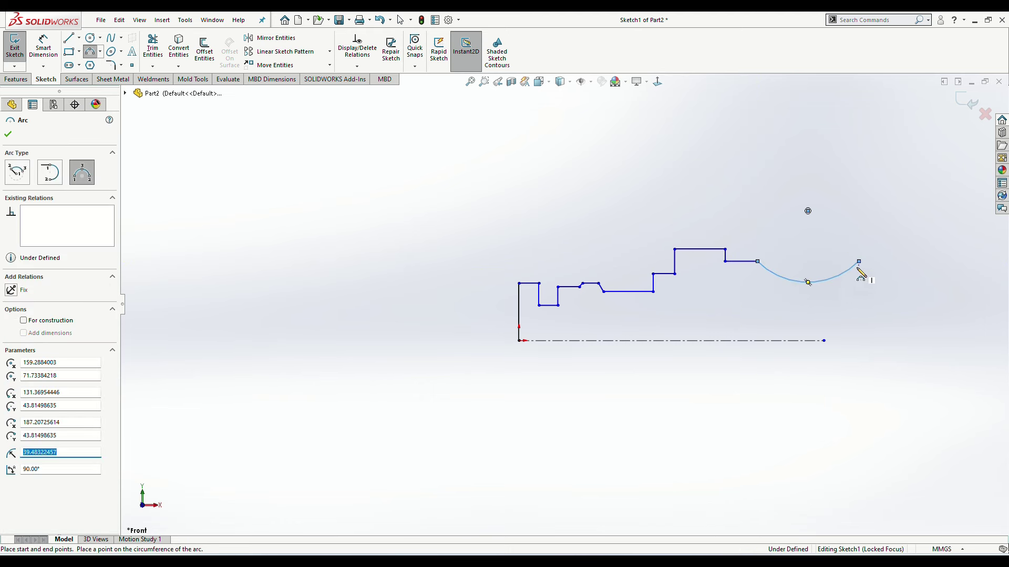
pyautogui.click(69, 38)
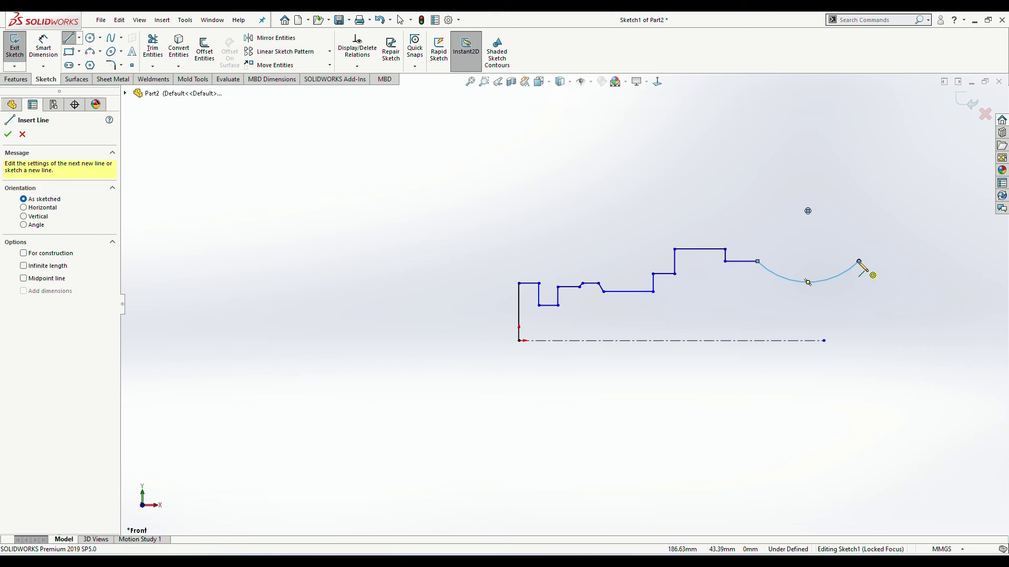
pyautogui.click(859, 261)
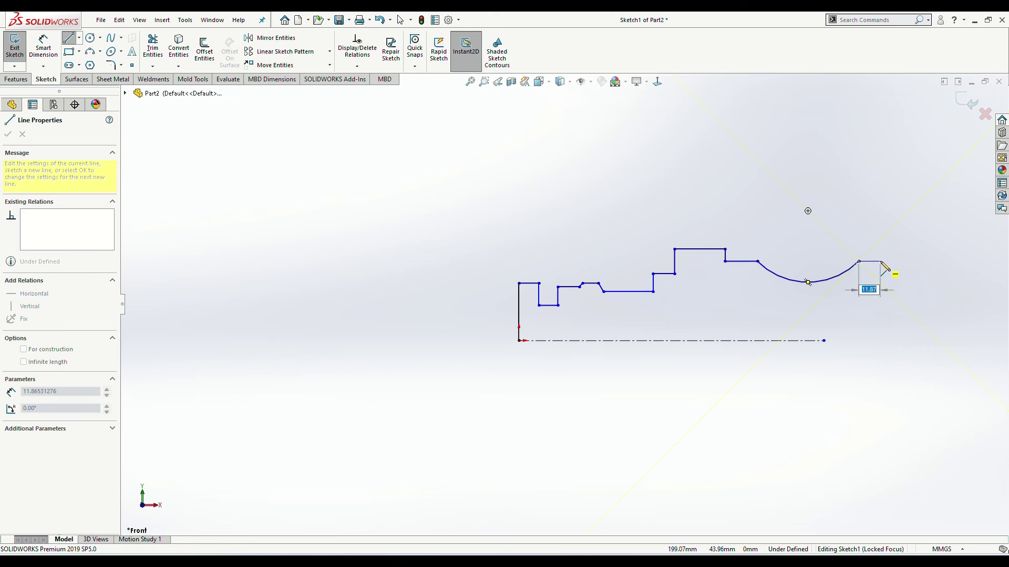
pyautogui.click(888, 266)
pyautogui.click(889, 340)
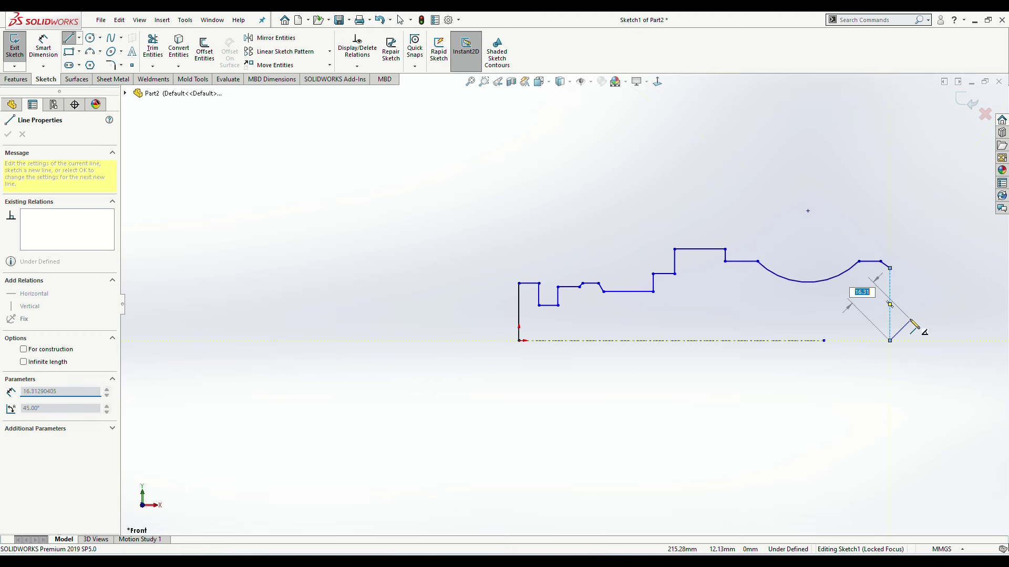
pyautogui.press('Escape')
pyautogui.click(43, 47)
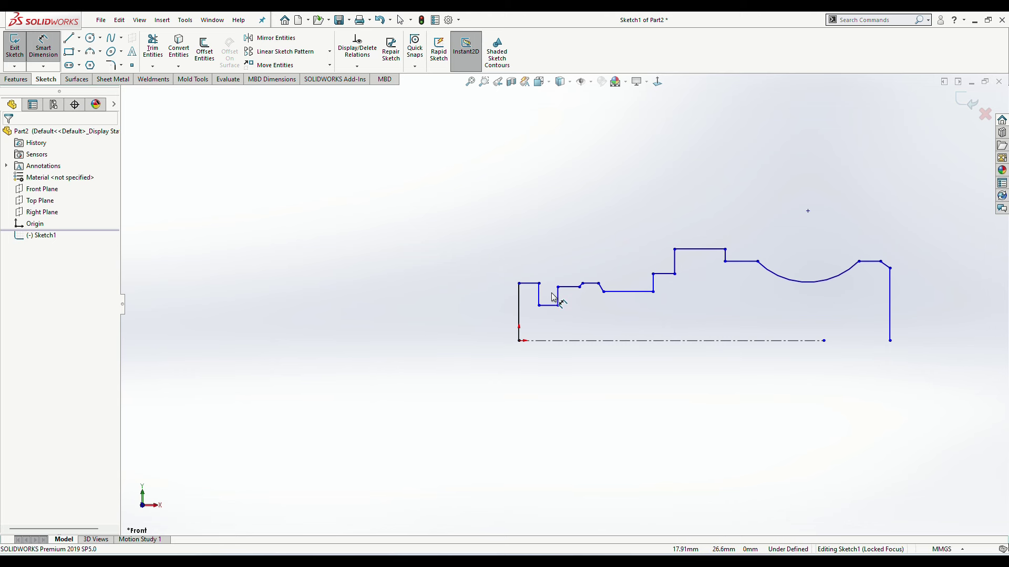
# Step: Dimension the first edge 8.00 above the centreline and the top short edge 3.00 long
pyautogui.click(529, 285)
pyautogui.click(542, 341)
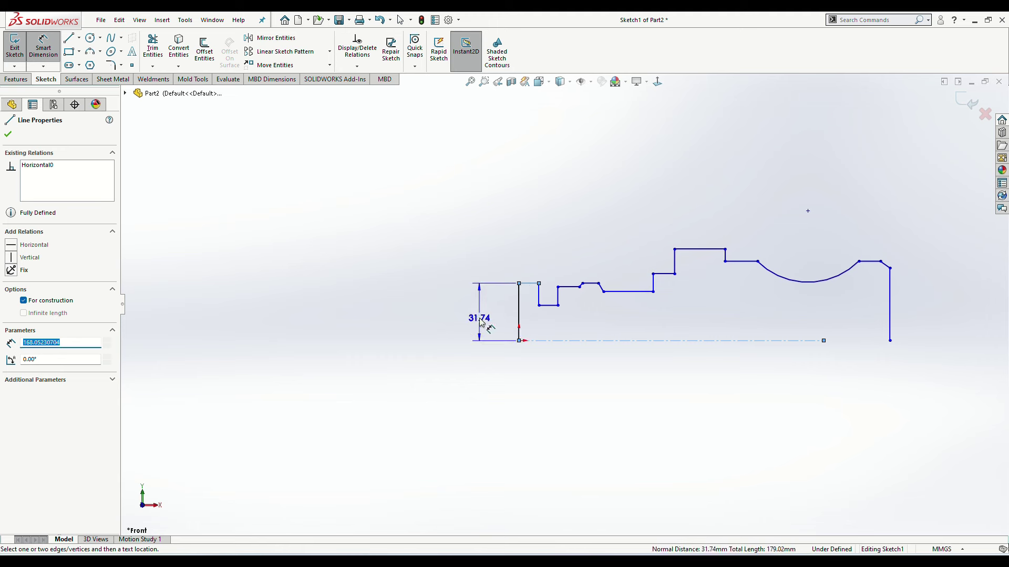
pyautogui.click(470, 309)
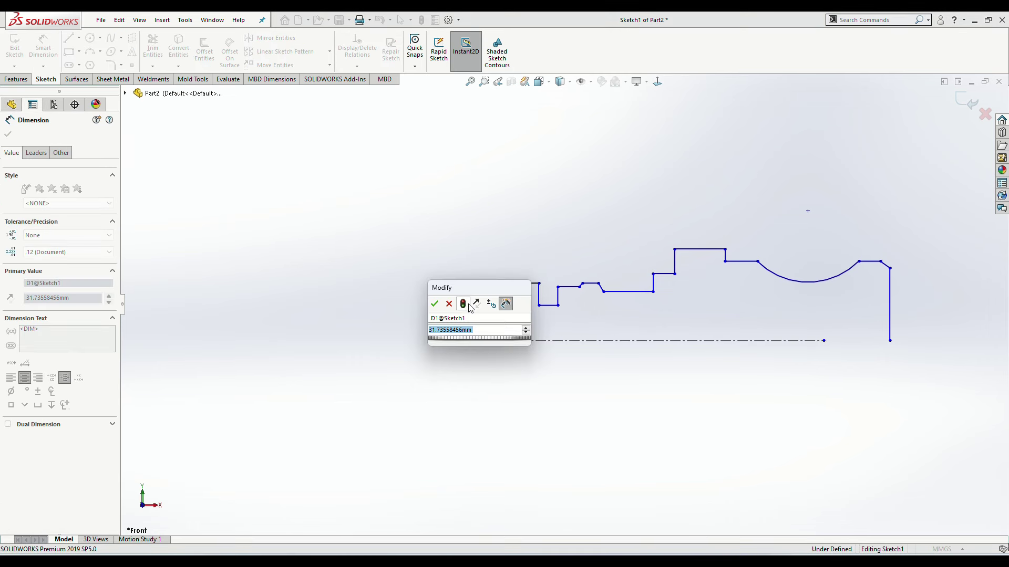
pyautogui.write('8')
pyautogui.press('Return')
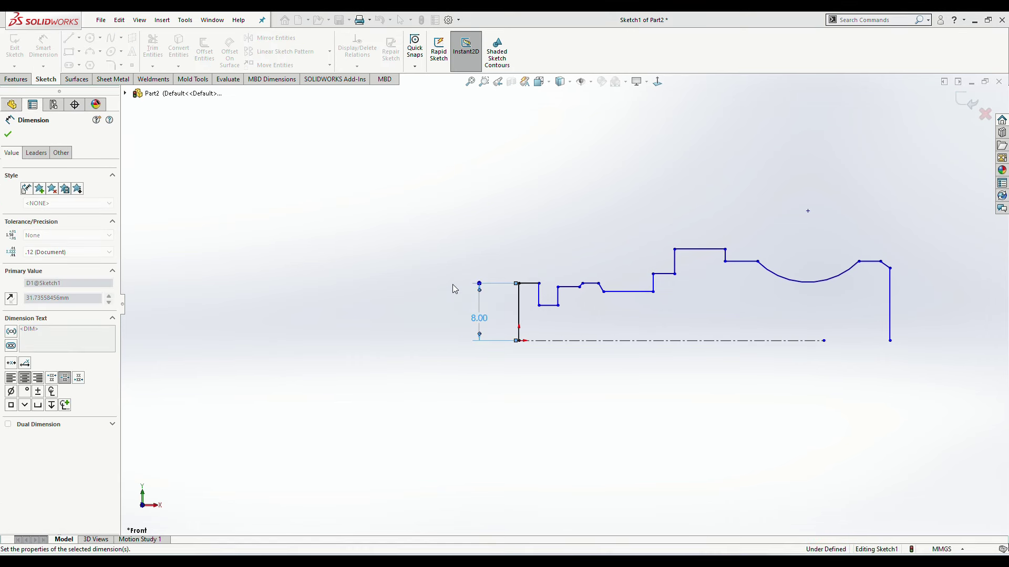
pyautogui.scroll(-3, 544, 300)
pyautogui.scroll(-3, 544, 304)
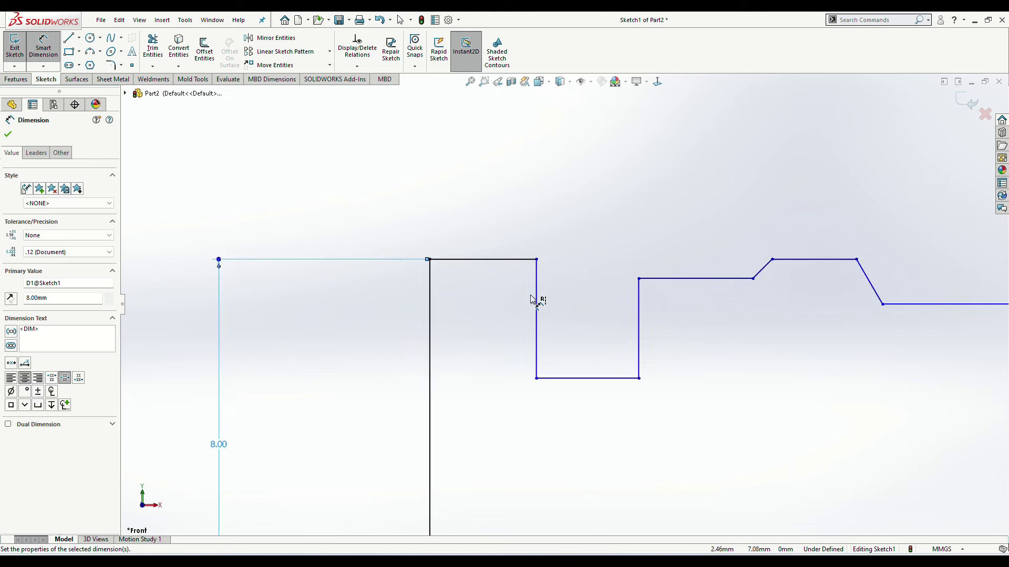
pyautogui.click(499, 260)
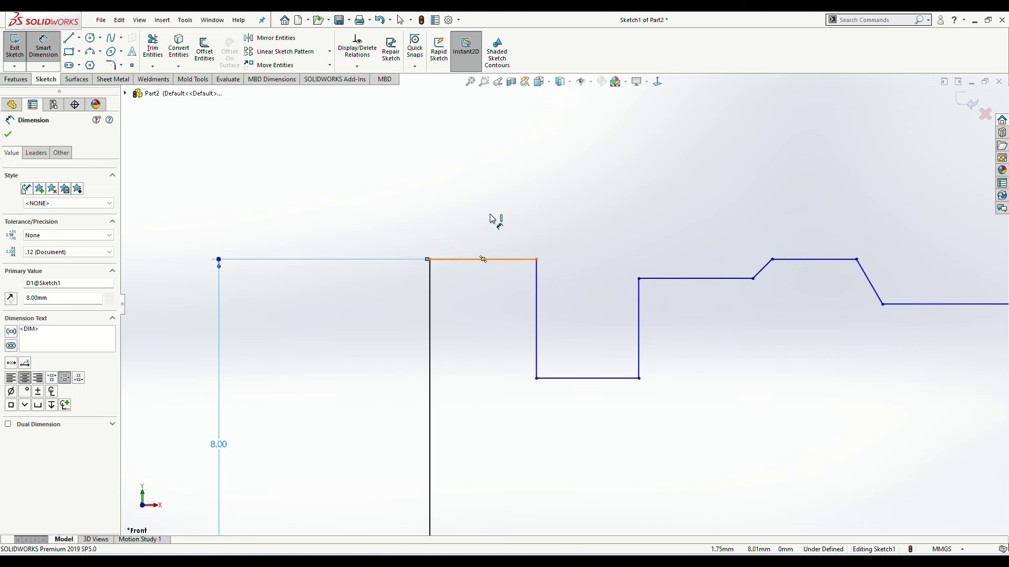
pyautogui.click(494, 219)
pyautogui.press('Escape')
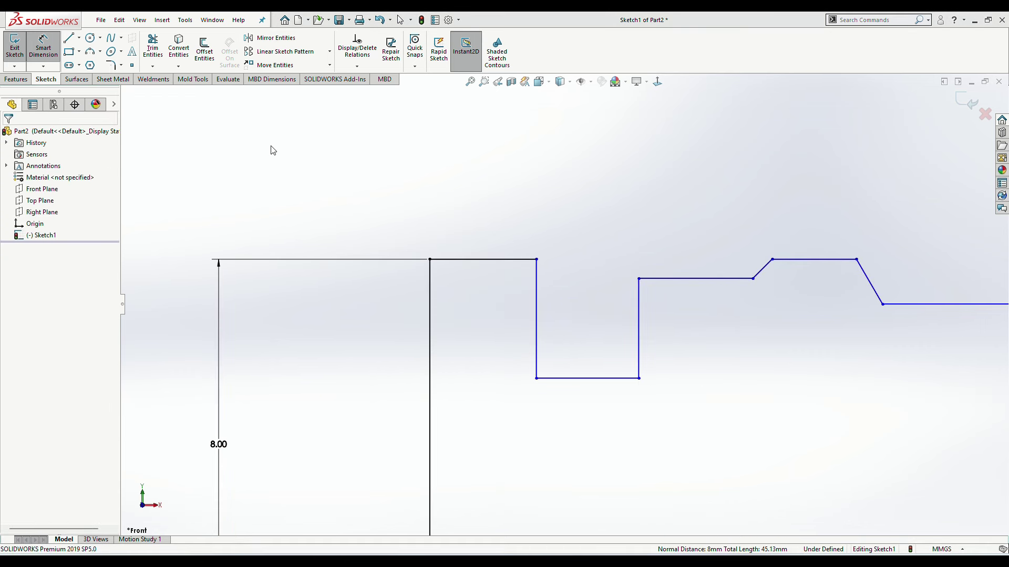
pyautogui.click(491, 260)
pyautogui.click(486, 225)
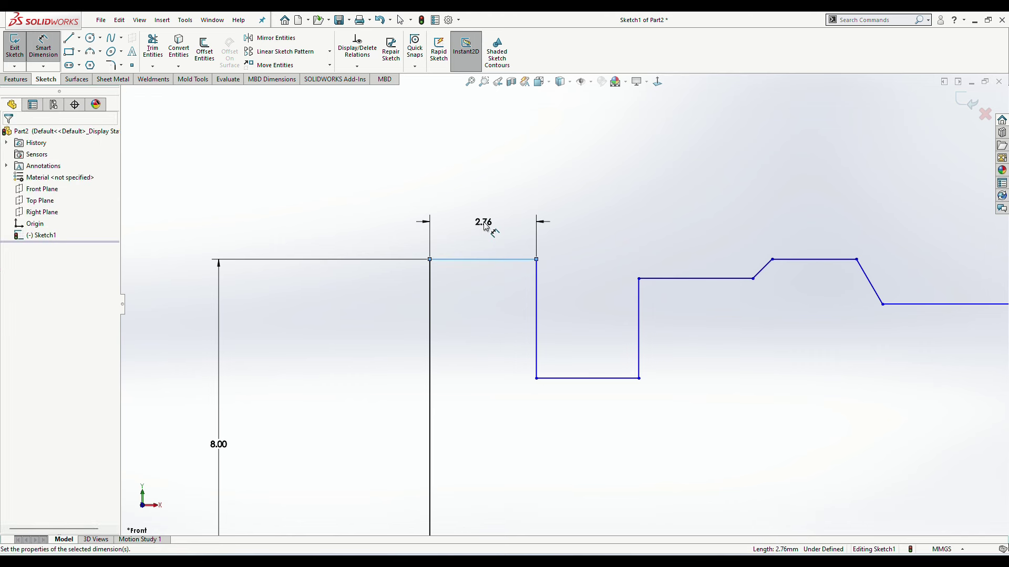
pyautogui.click(486, 226)
pyautogui.write('3')
pyautogui.press('Return')
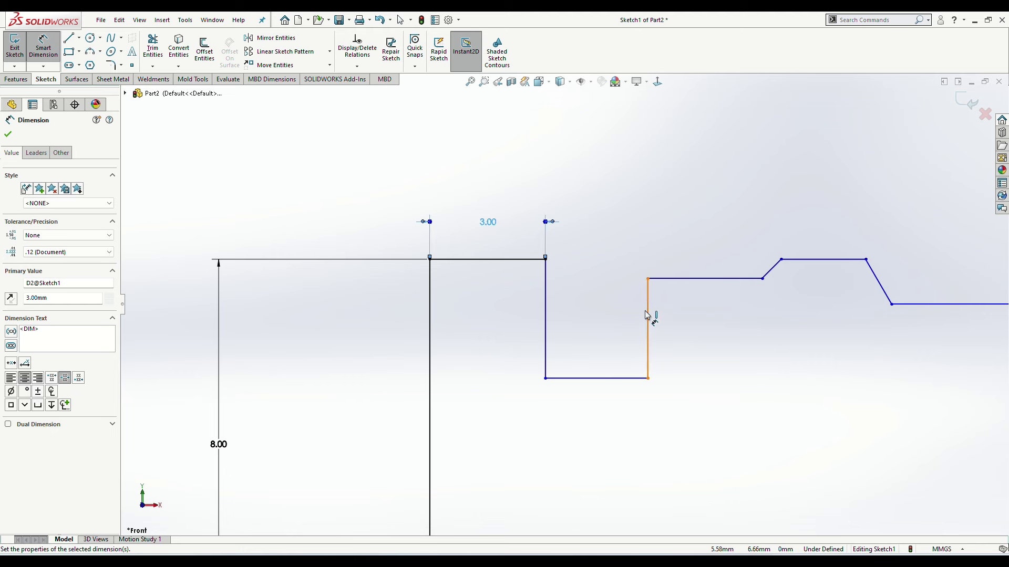
# Step: Set the step 8.00 from the centreline, and the slot width and adjacent line to 3.00
pyautogui.click(674, 284)
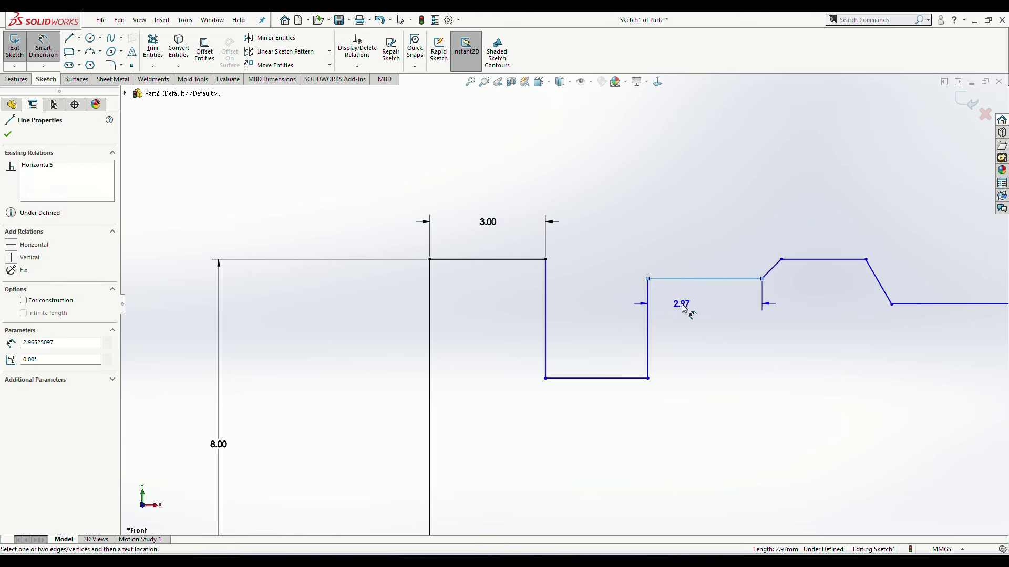
pyautogui.scroll(3, 563, 304)
pyautogui.click(649, 432)
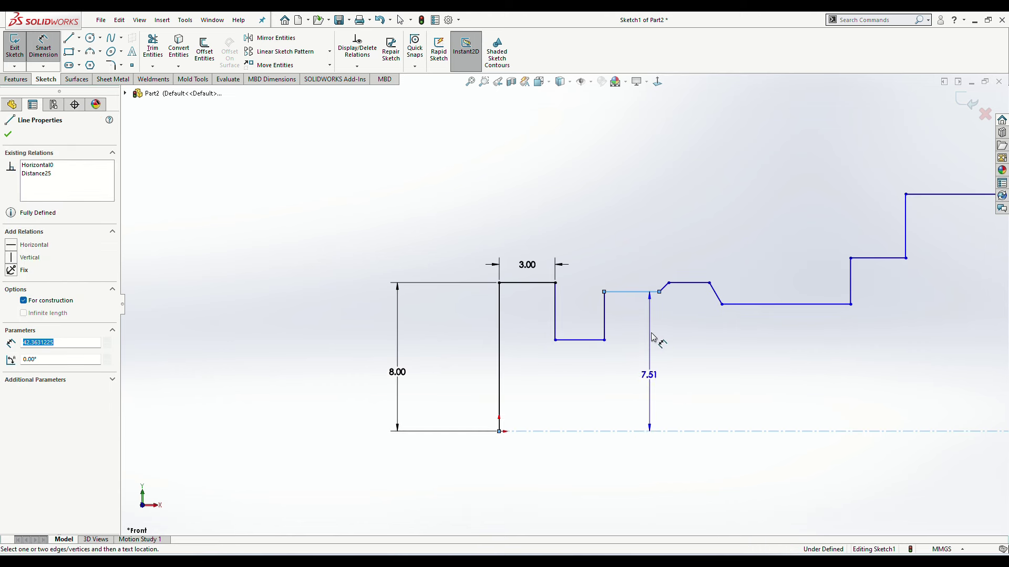
pyautogui.click(638, 250)
pyautogui.write('8')
pyautogui.press('Return')
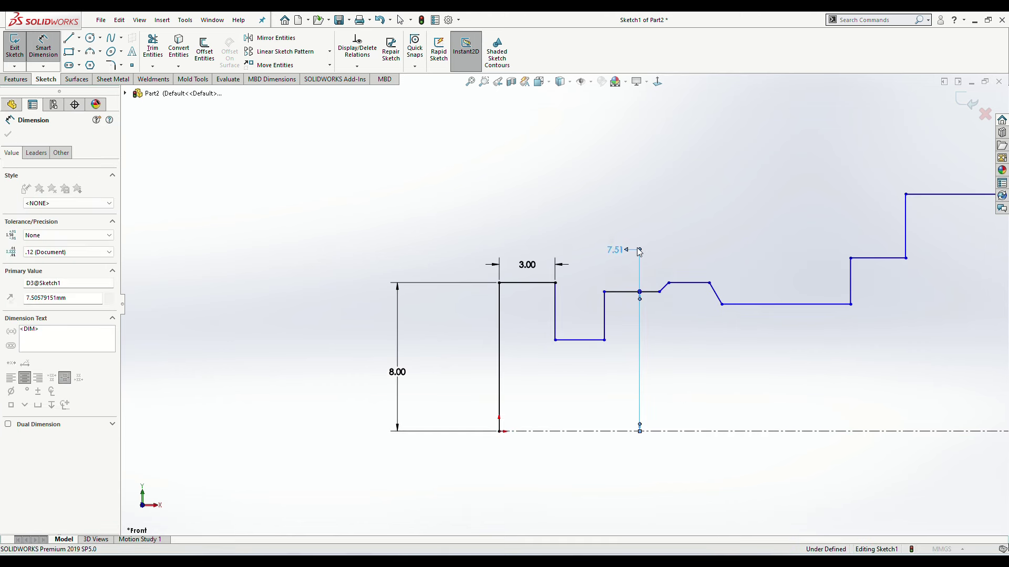
pyautogui.click(688, 356)
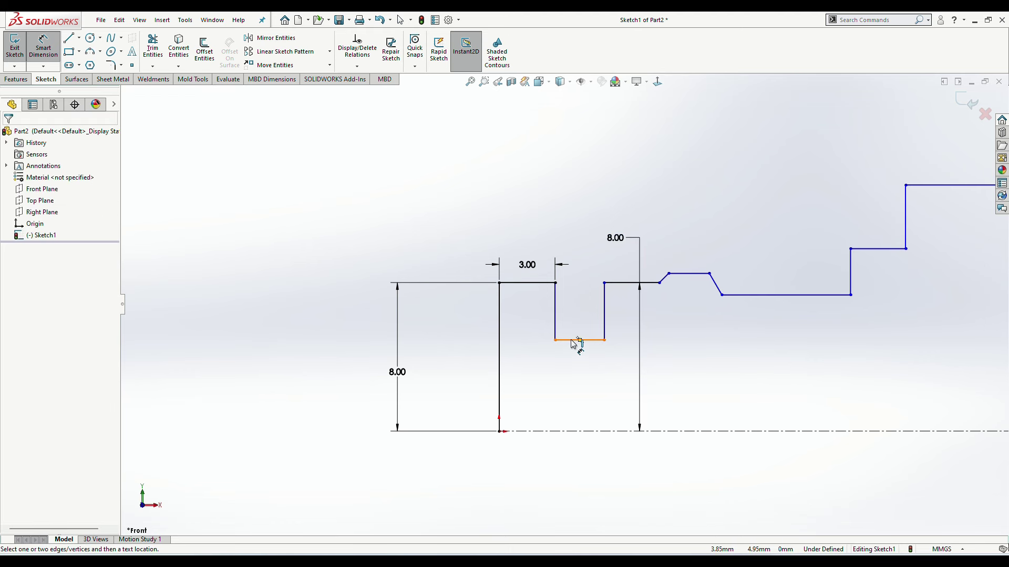
pyautogui.click(575, 342)
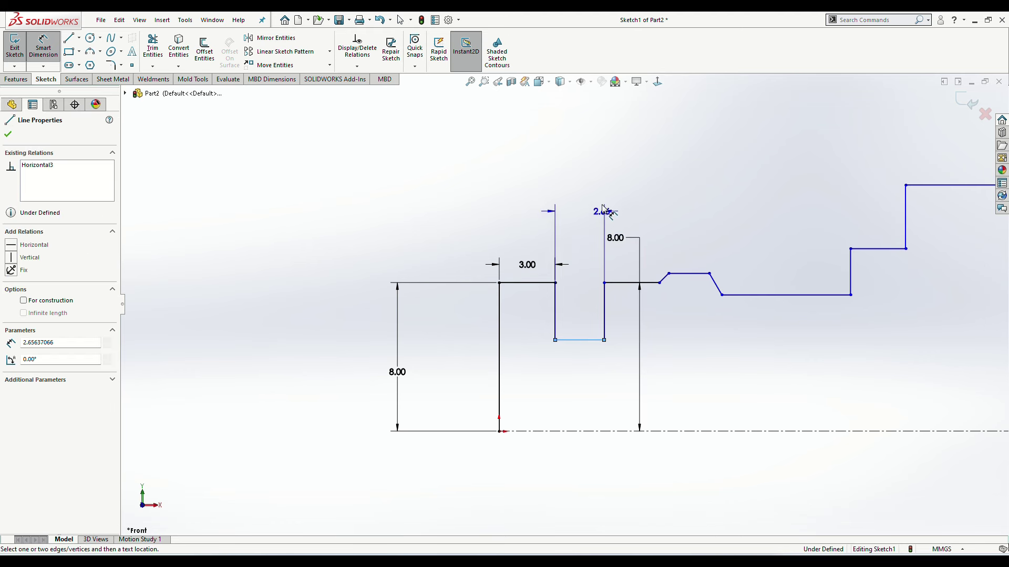
pyautogui.click(591, 187)
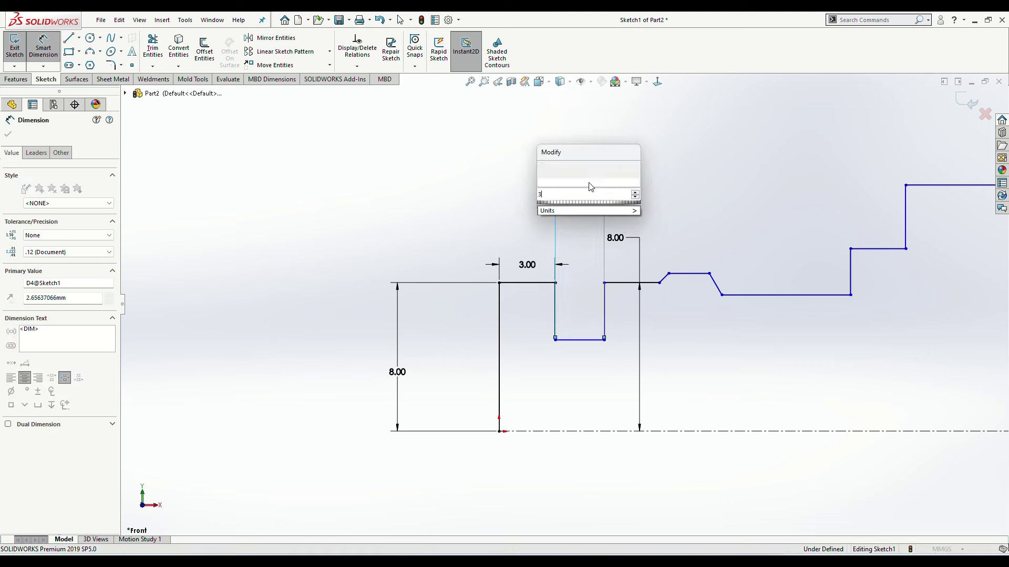
pyautogui.write('3')
pyautogui.press('Return')
pyautogui.click(635, 283)
pyautogui.click(654, 204)
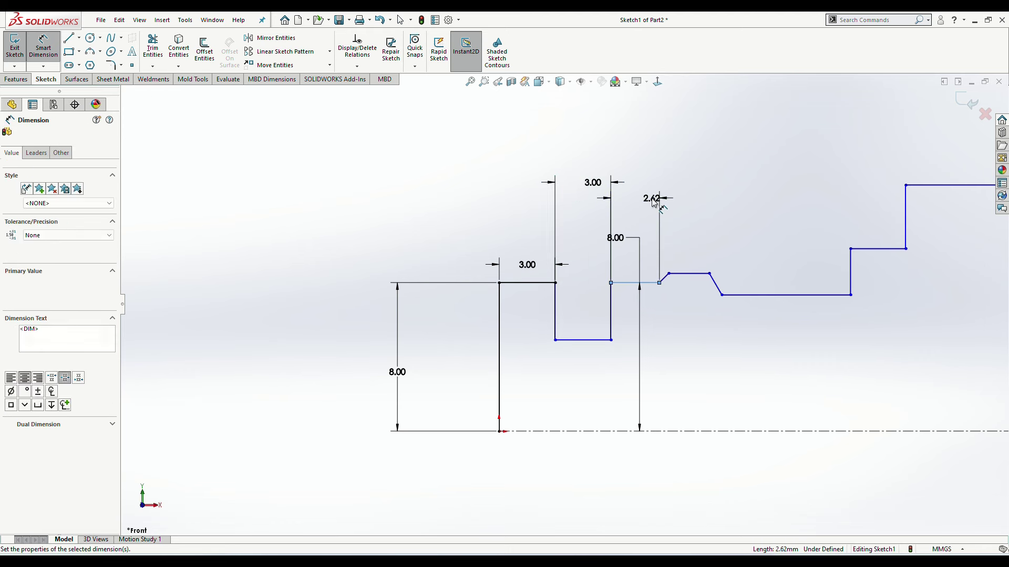
pyautogui.write('3')
pyautogui.press('Return')
pyautogui.write('3')
pyautogui.press('Return')
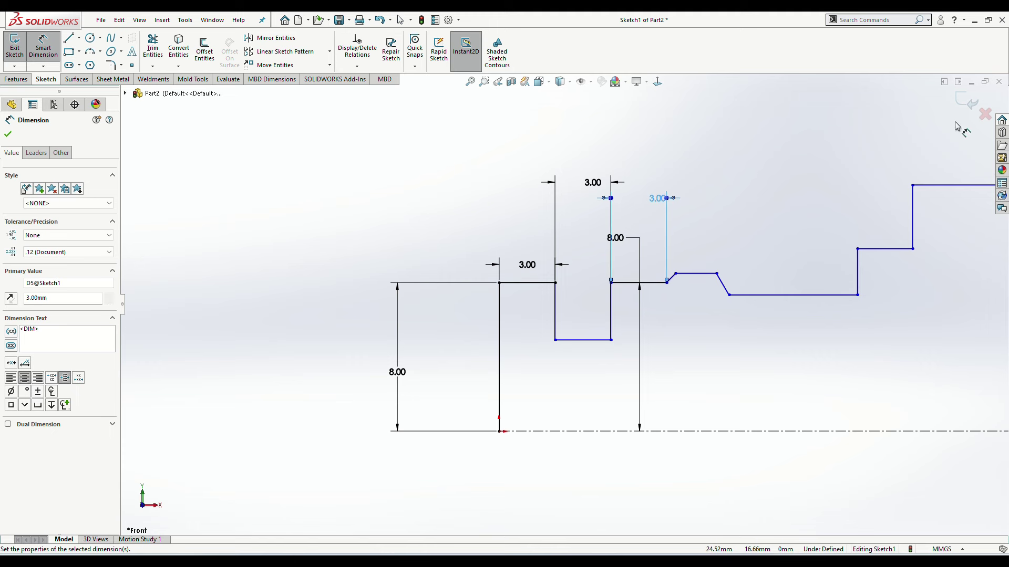
# Step: Dimension the slot depth to 2.60 and the chamfer offset to 0.50
pyautogui.click(588, 340)
pyautogui.click(627, 282)
pyautogui.click(588, 313)
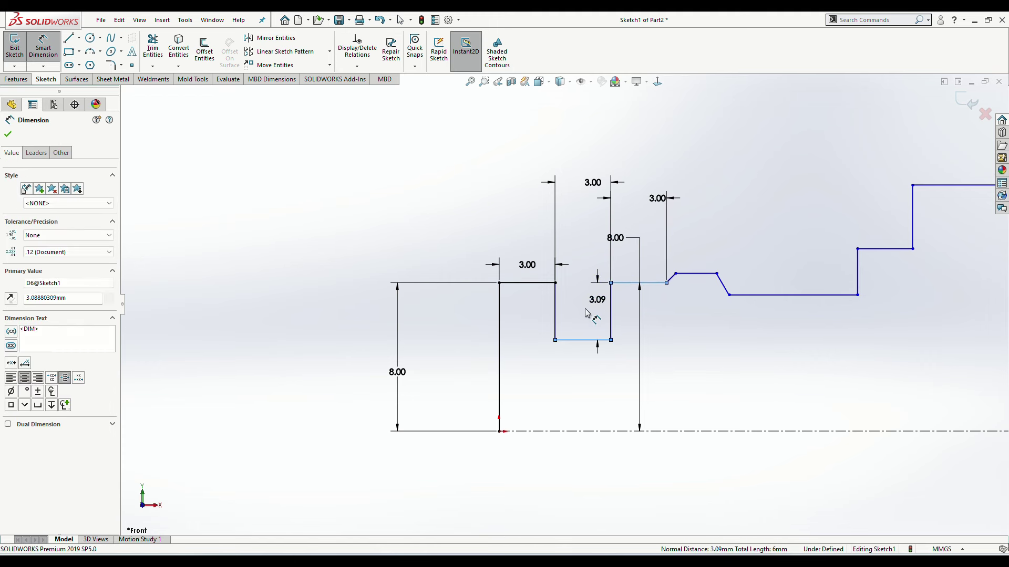
pyautogui.write('23')
pyautogui.press('Return')
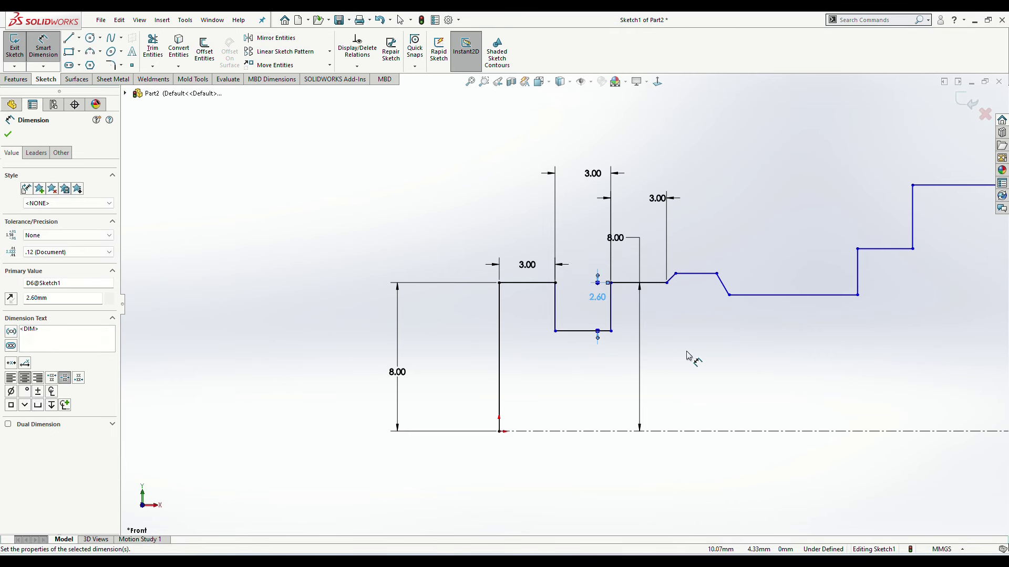
pyautogui.scroll(-5, 677, 299)
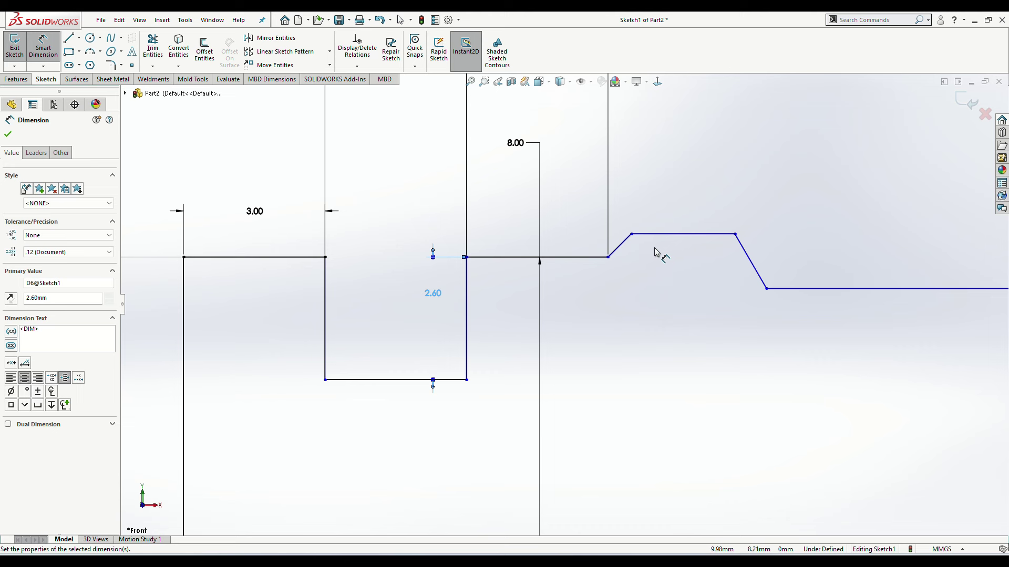
pyautogui.click(609, 258)
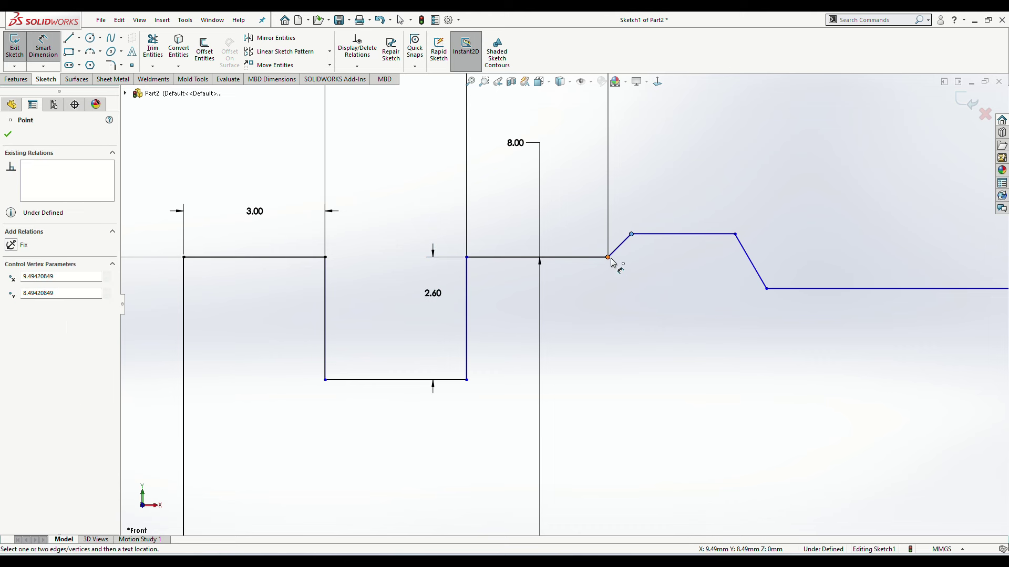
pyautogui.click(631, 233)
pyautogui.click(622, 292)
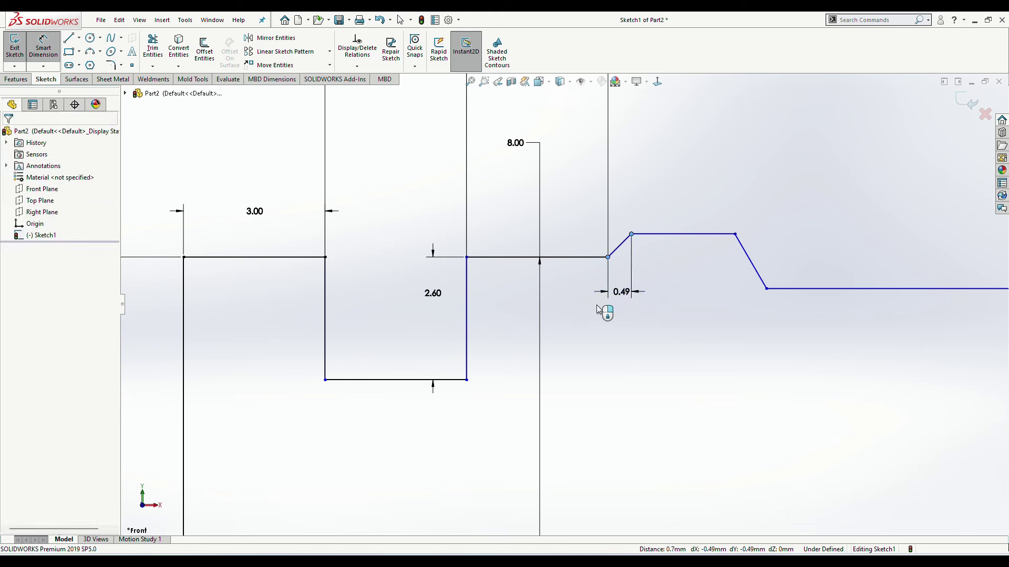
pyautogui.write('0')
pyautogui.press('Return')
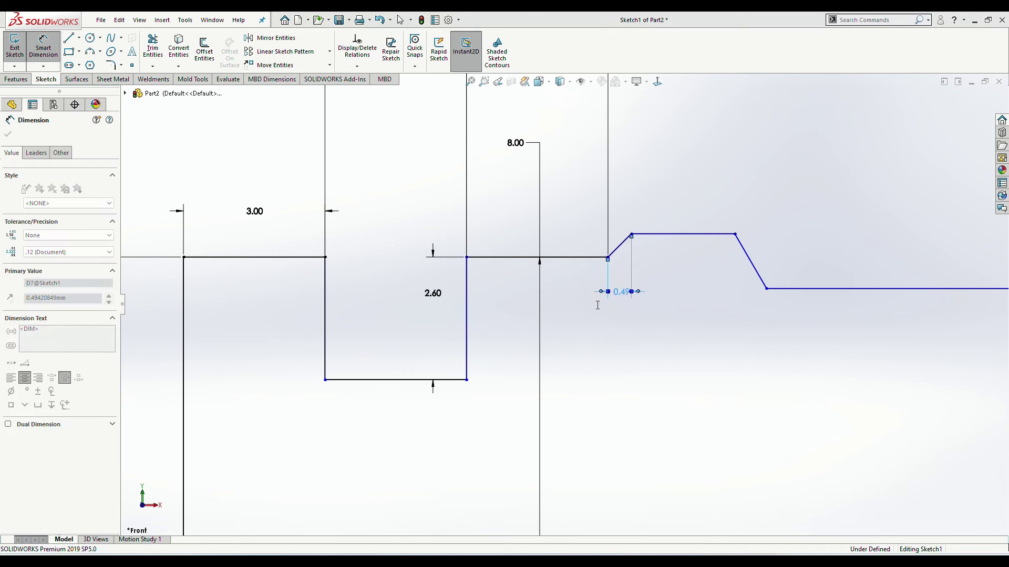
# Step: Give the raised flat and the slope's horizontal span 1.50 each, then fit the view
pyautogui.click(706, 233)
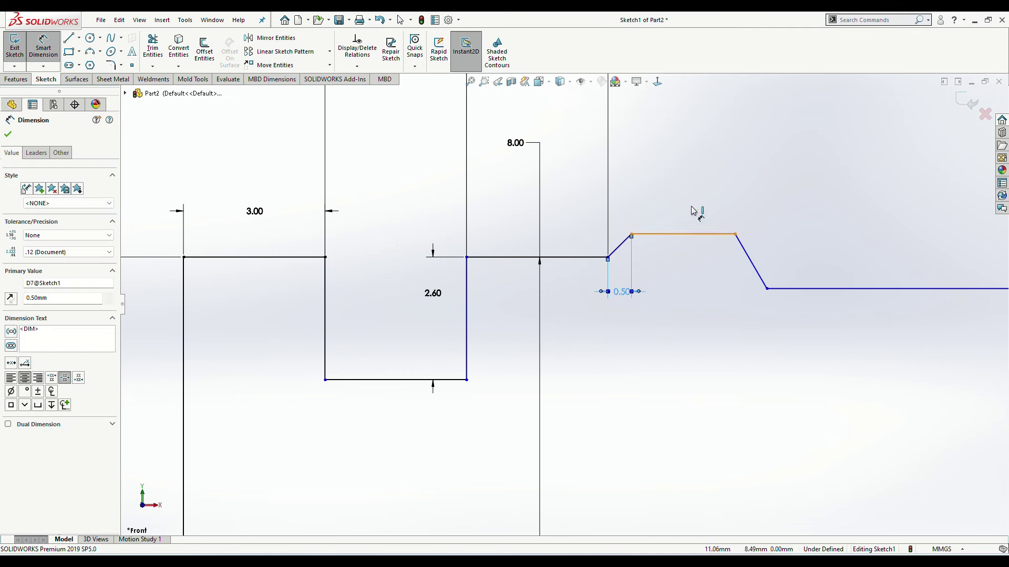
pyautogui.click(697, 200)
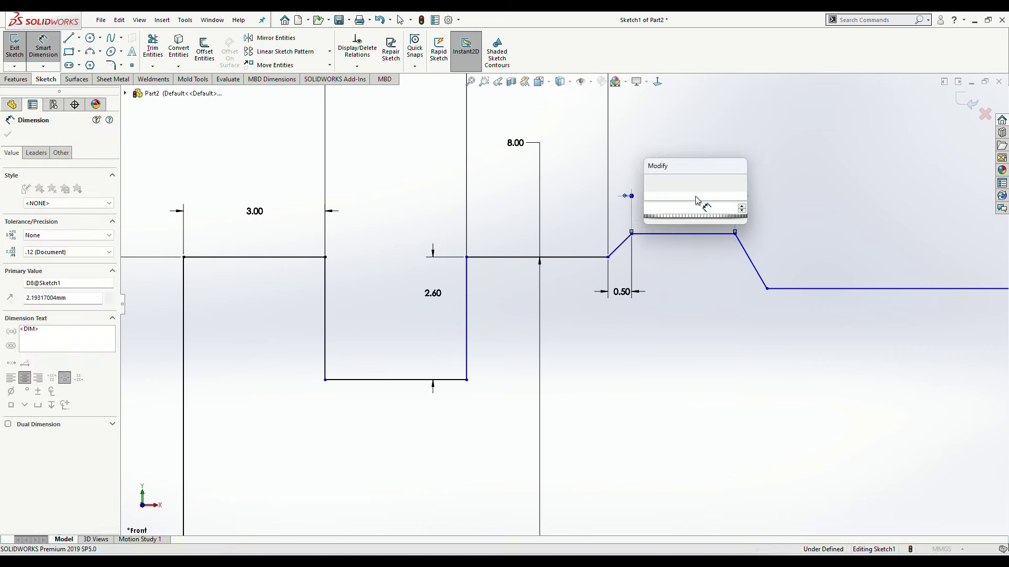
pyautogui.write('1.5')
pyautogui.press('Return')
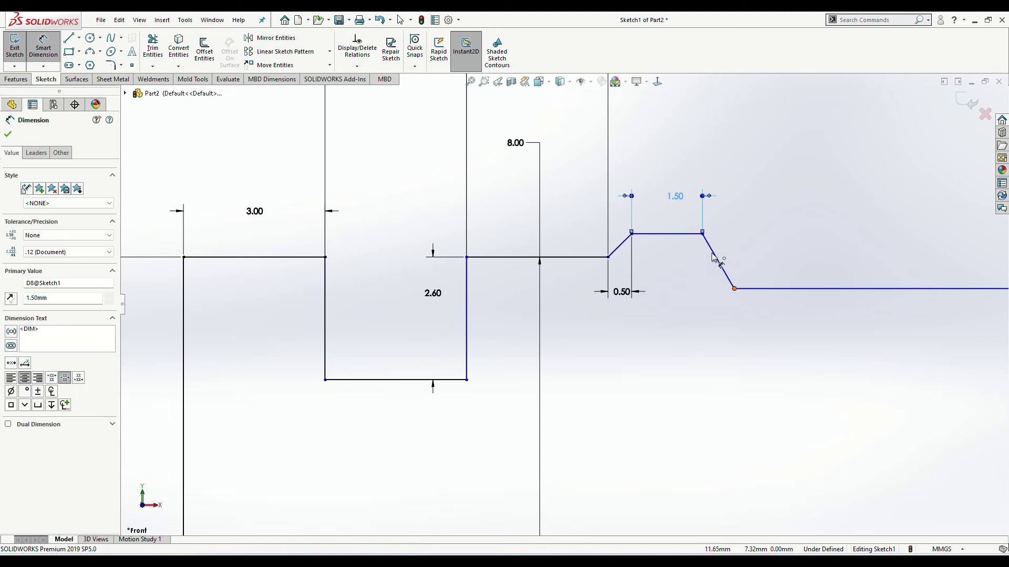
pyautogui.click(702, 234)
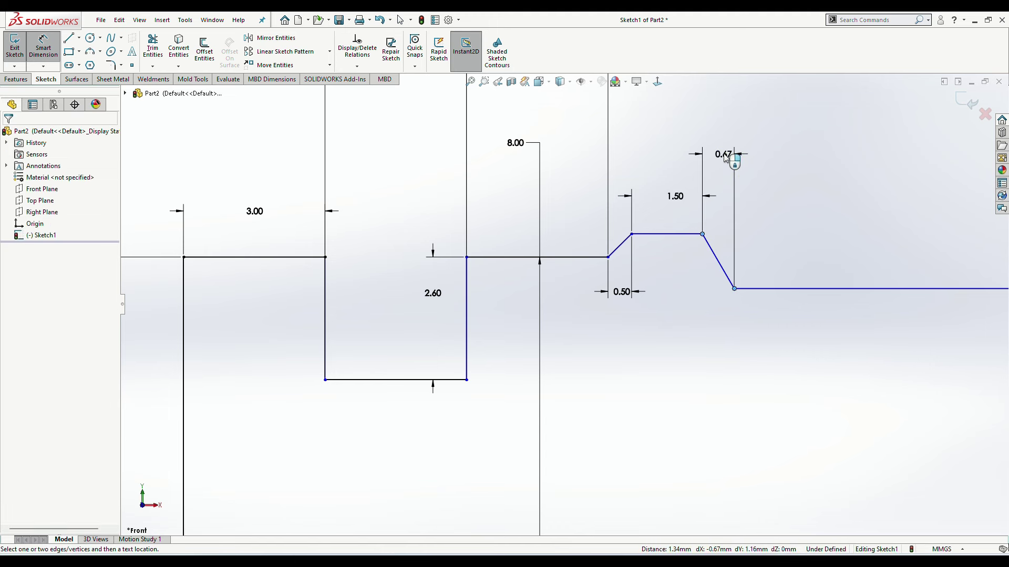
pyautogui.click(725, 157)
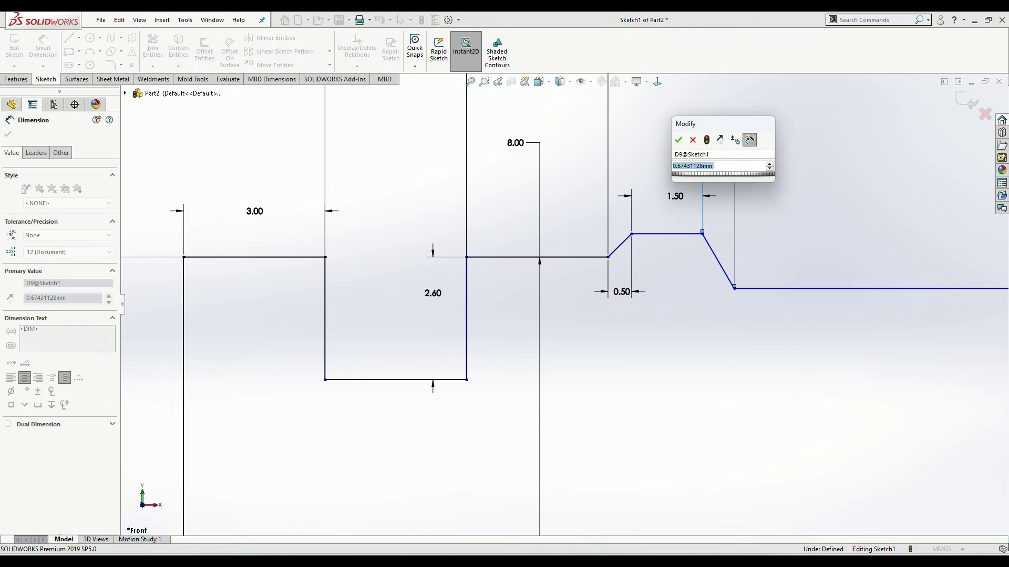
pyautogui.write('1.5')
pyautogui.press('Return')
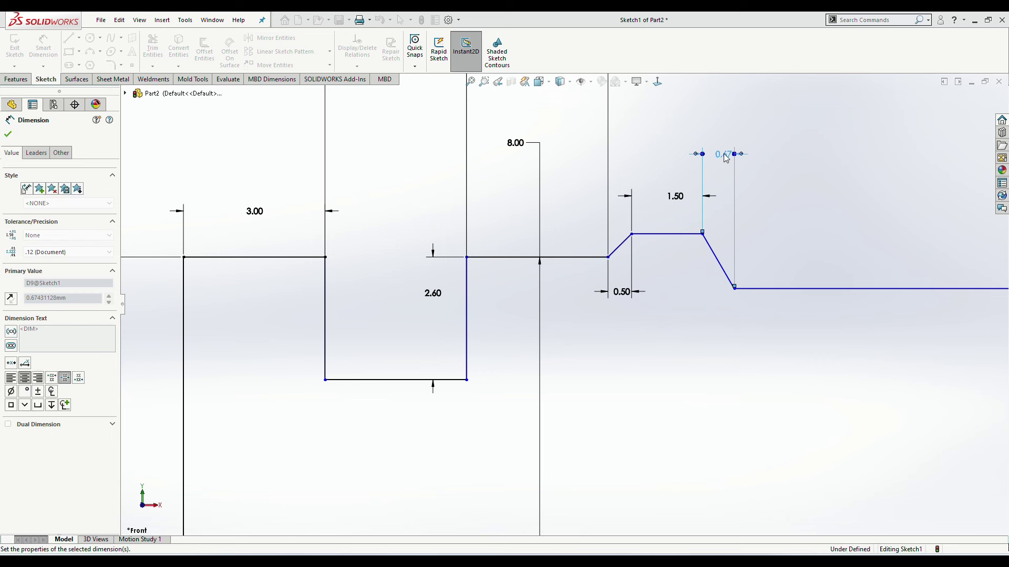
pyautogui.press('f')
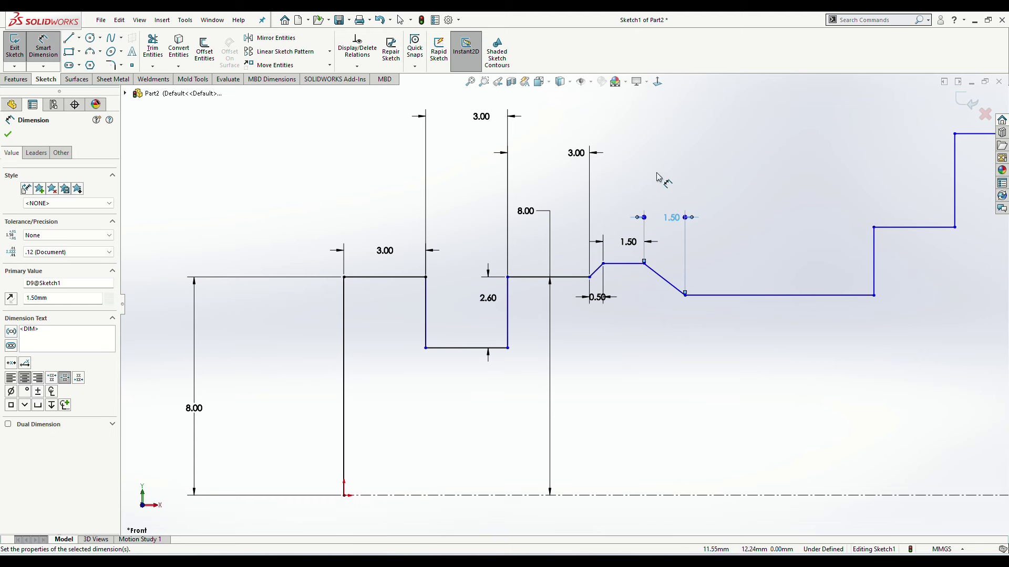
# Step: Dimension the raised land 8.50 above the centreline by entering 17/2
pyautogui.click(625, 269)
pyautogui.click(619, 495)
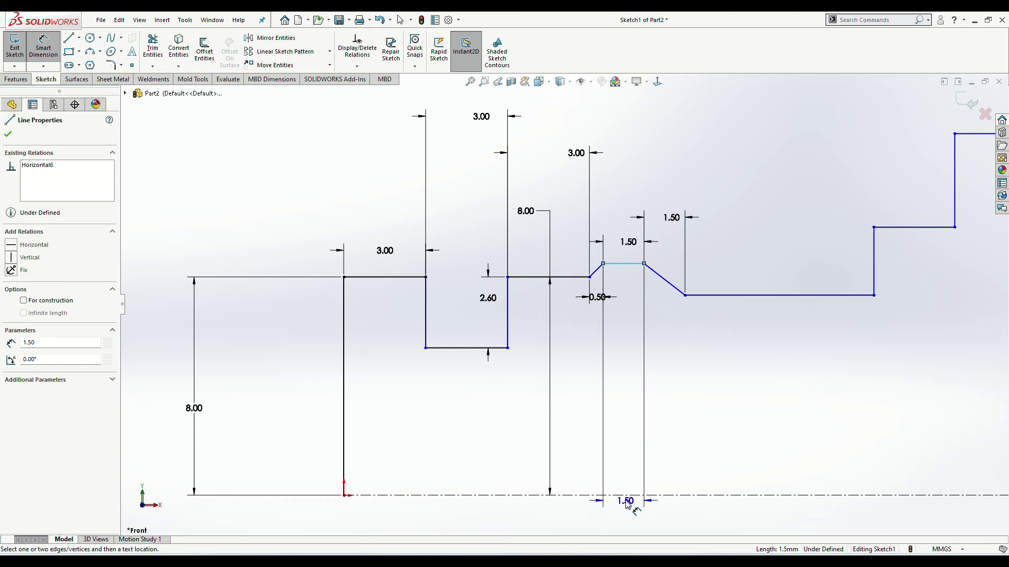
pyautogui.click(637, 448)
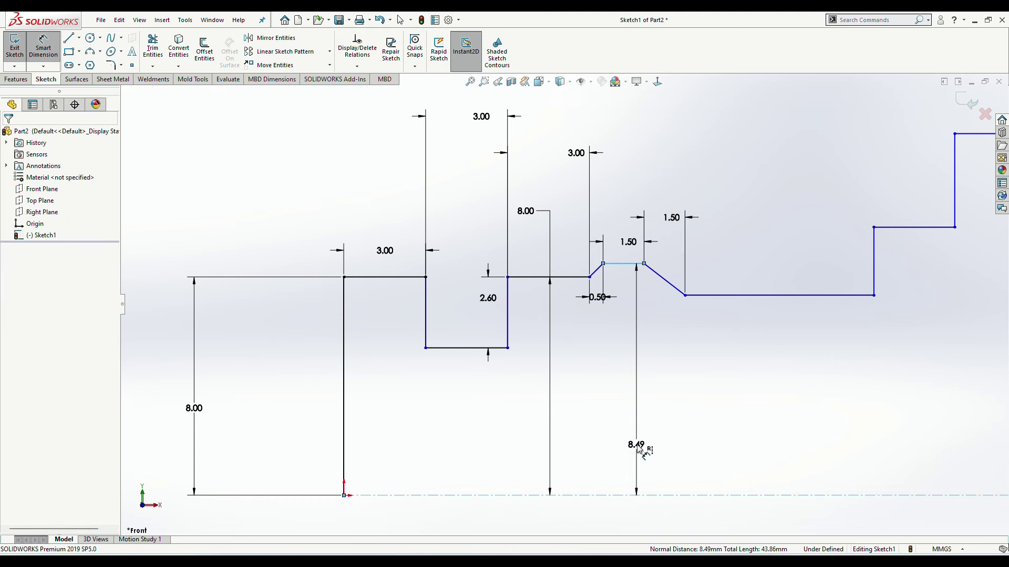
pyautogui.click(639, 448)
pyautogui.write('17/')
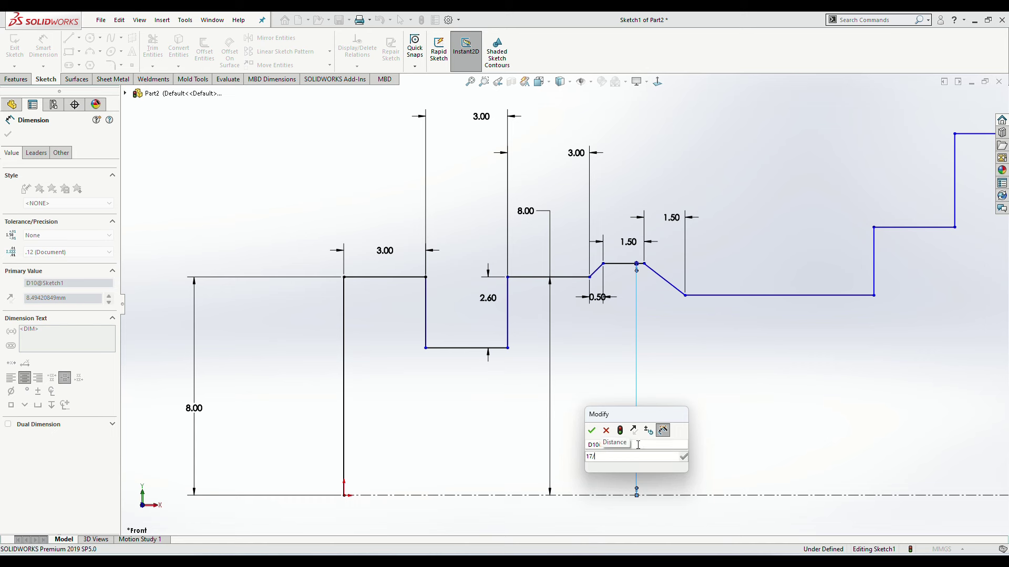
pyautogui.write('2')
pyautogui.press('Return')
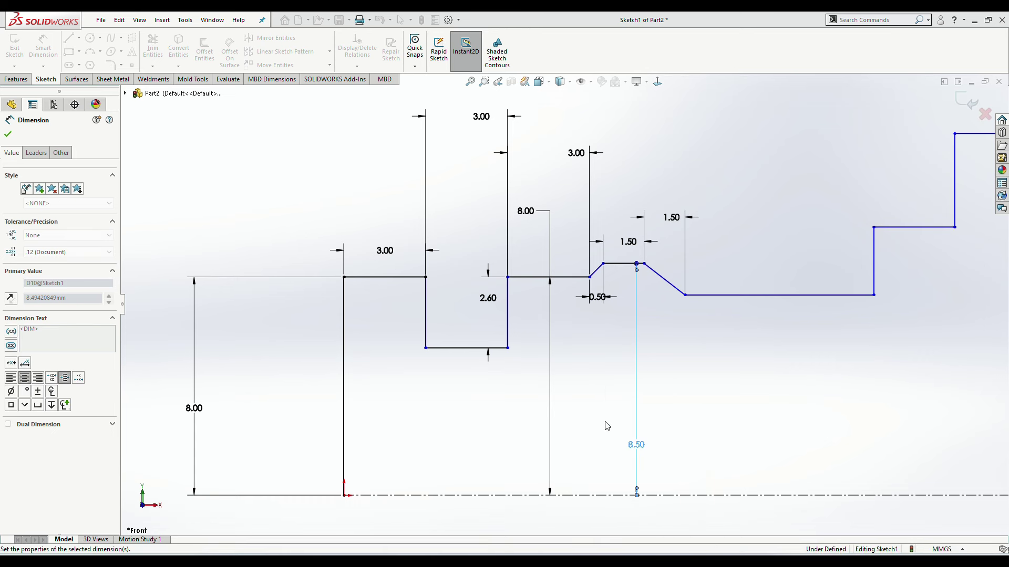
pyautogui.click(603, 335)
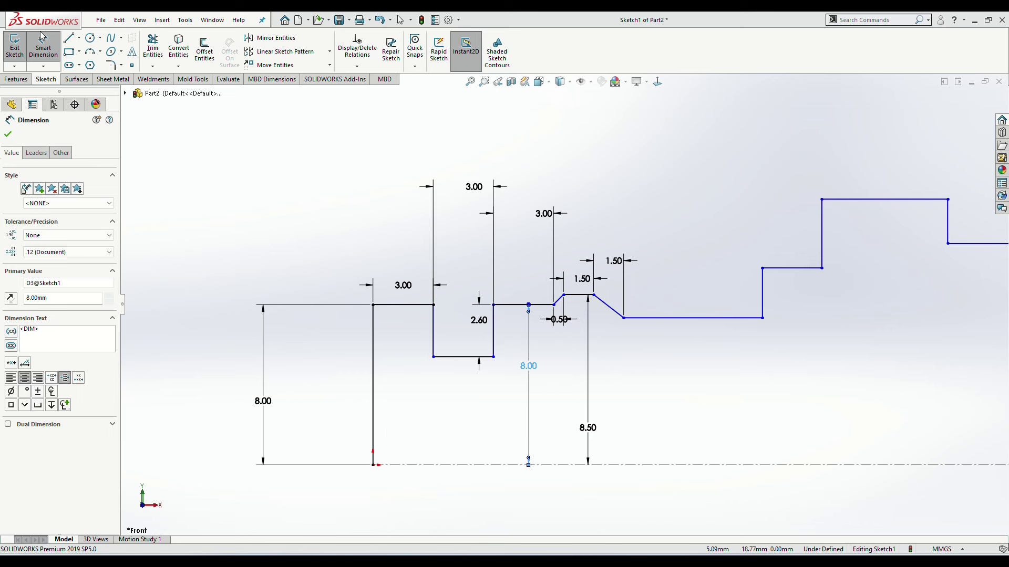
pyautogui.click(42, 36)
# Step: Dimension the long flat 7.00 and the short step line 4.00 long
pyautogui.click(761, 318)
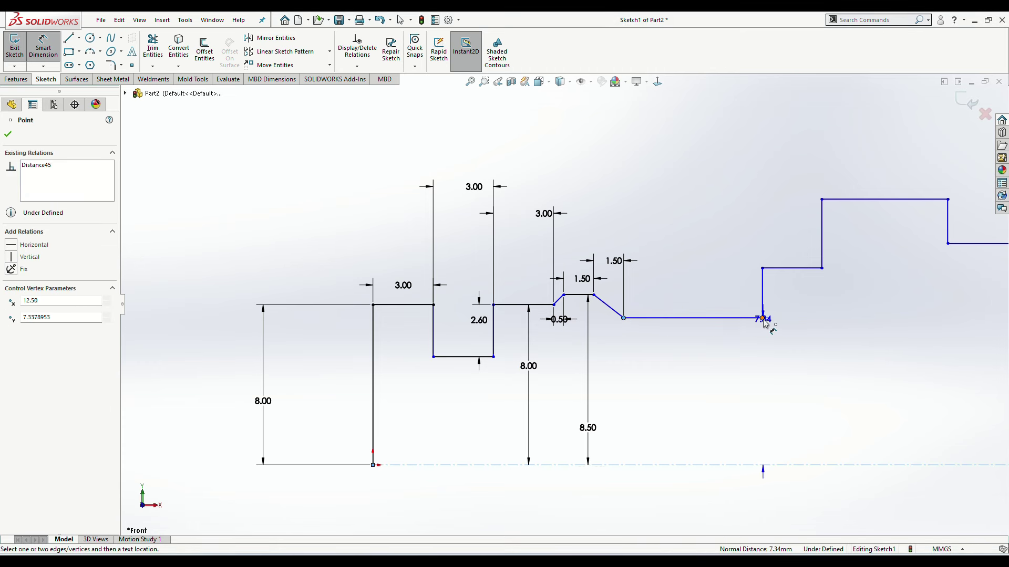
pyautogui.click(624, 318)
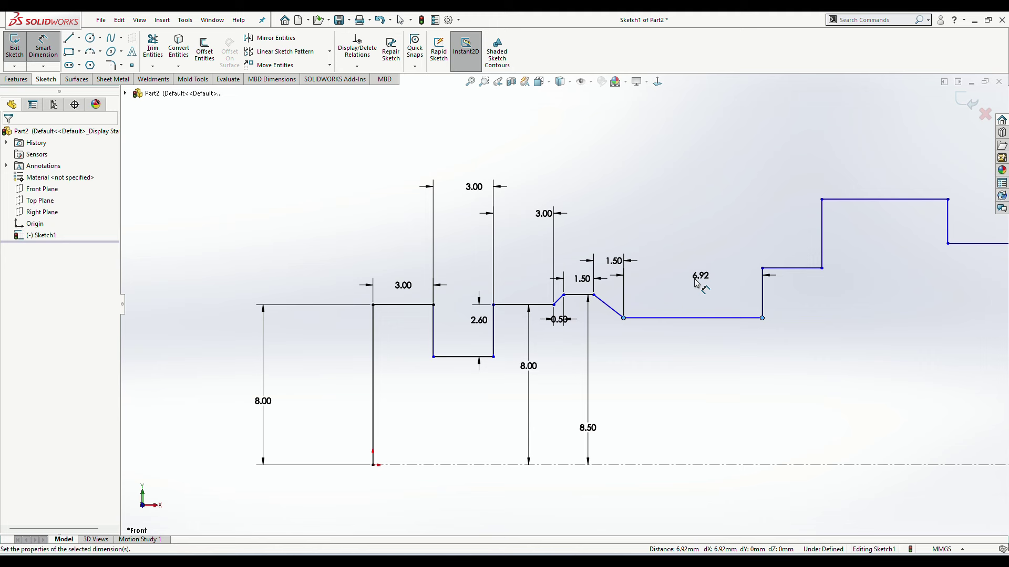
pyautogui.click(700, 282)
pyautogui.write('7')
pyautogui.press('Return')
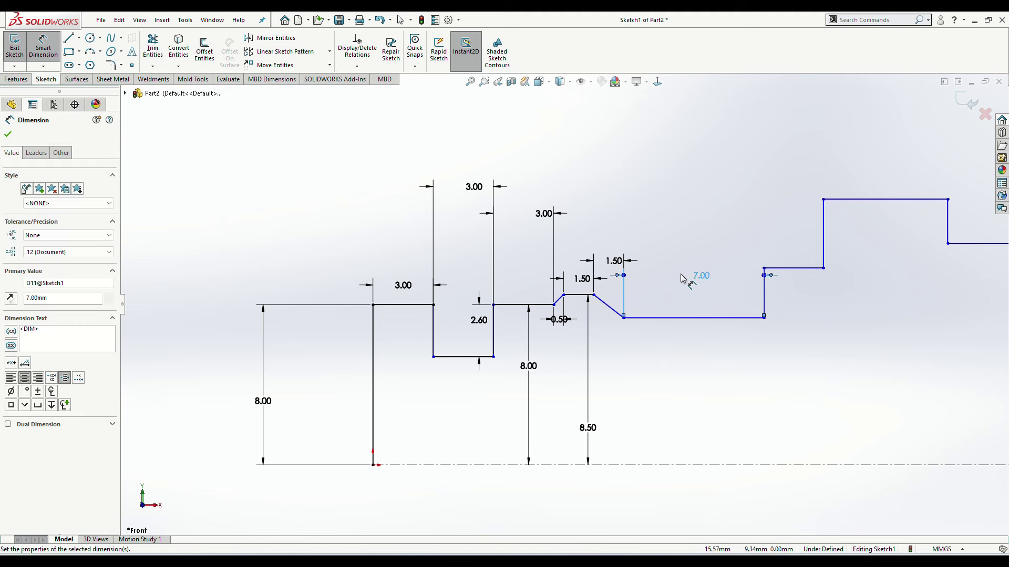
pyautogui.click(847, 347)
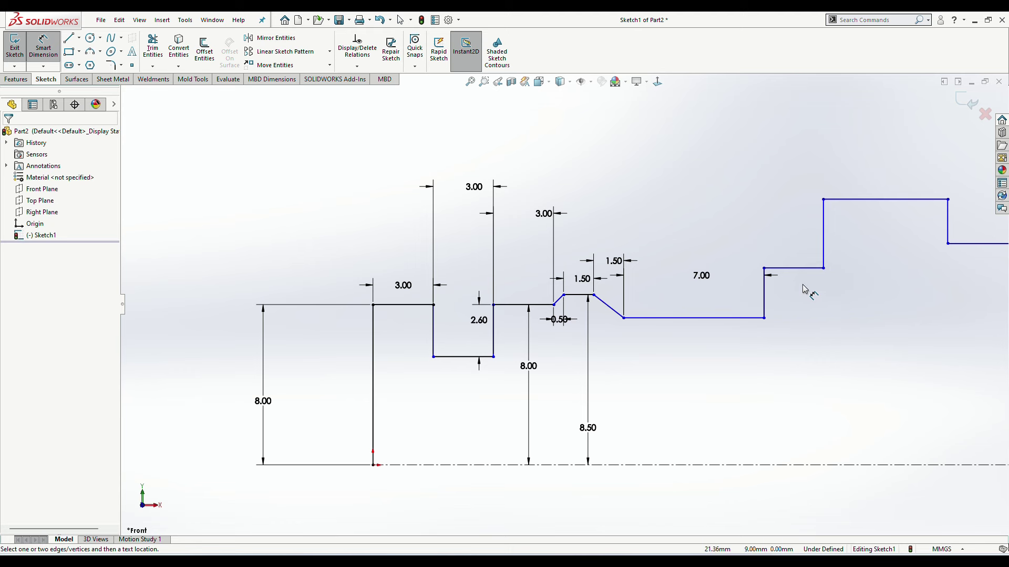
pyautogui.click(788, 268)
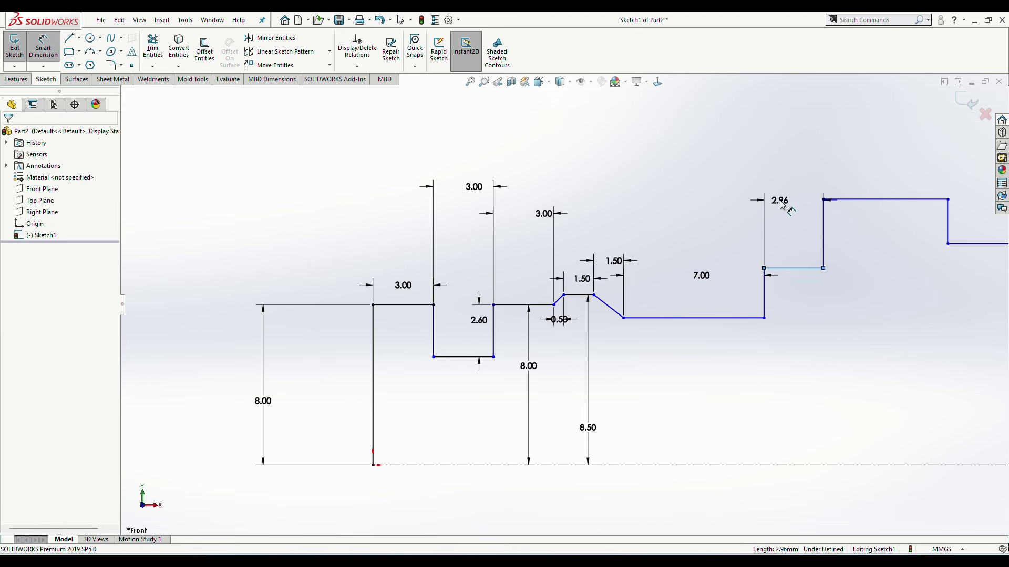
pyautogui.click(781, 202)
pyautogui.write('4')
pyautogui.press('Return')
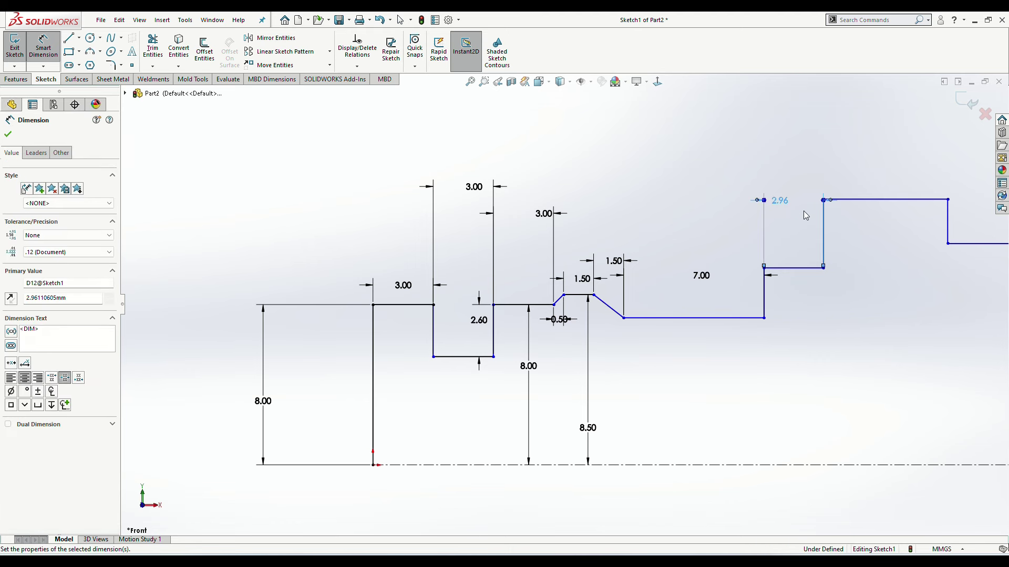
# Step: Set the top shoulder line length to 8.00
pyautogui.click(882, 200)
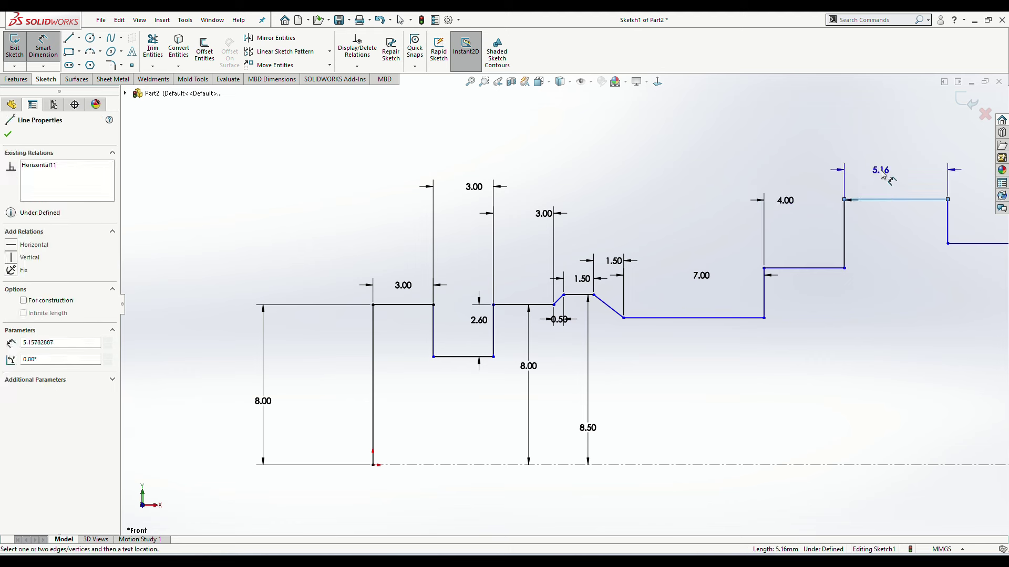
pyautogui.click(882, 175)
pyautogui.write('9')
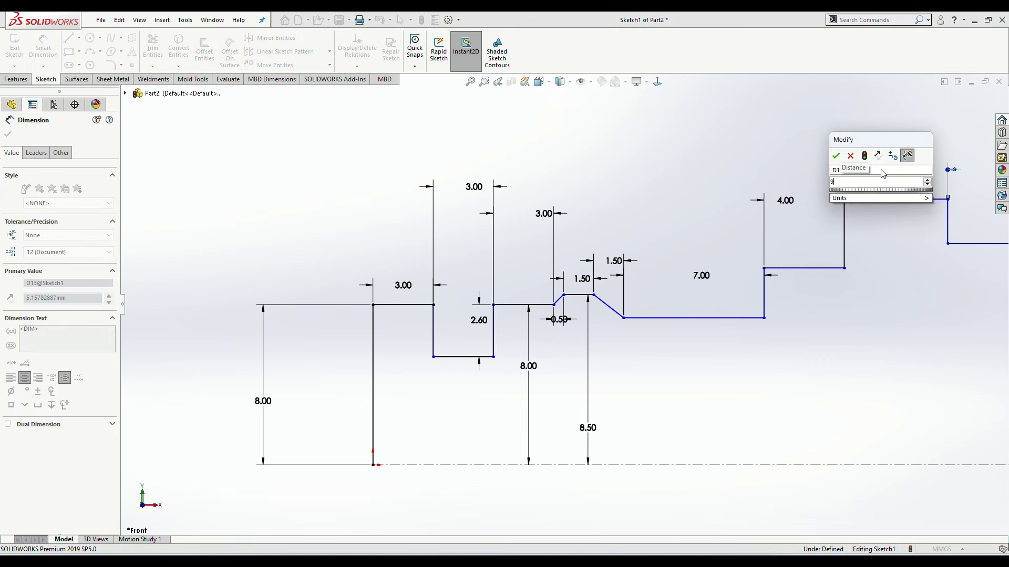
pyautogui.press('BackSpace')
pyautogui.write('8')
pyautogui.press('Return')
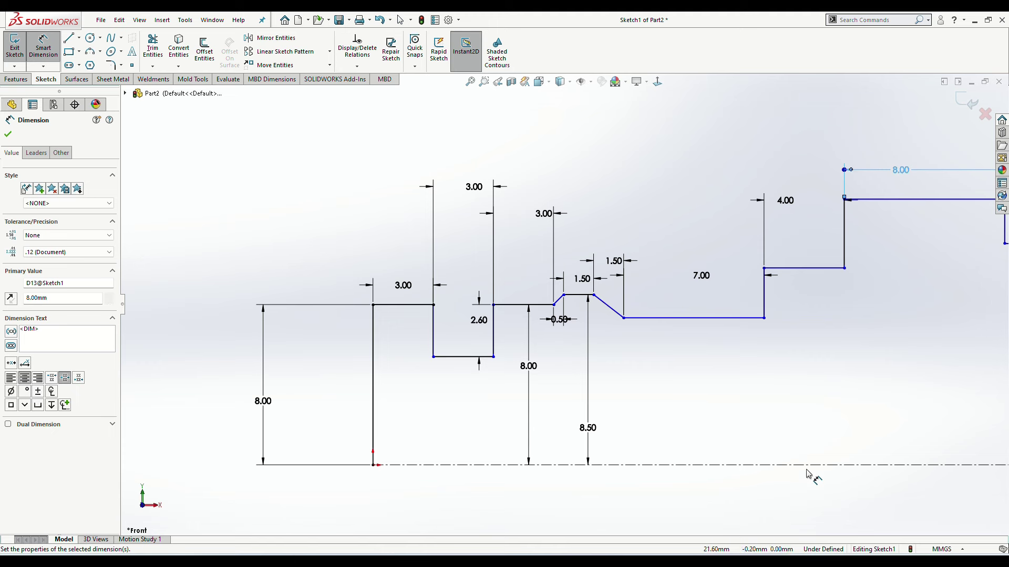
# Step: Dimension the step 10.00 and the groove floor 7.00 above the centreline
pyautogui.click(809, 268)
pyautogui.click(818, 465)
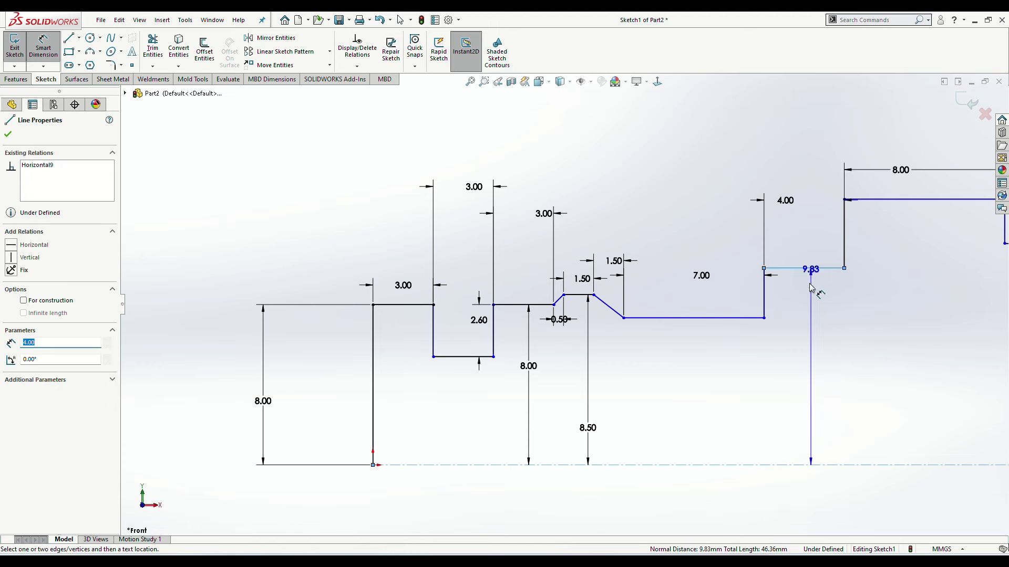
pyautogui.click(811, 372)
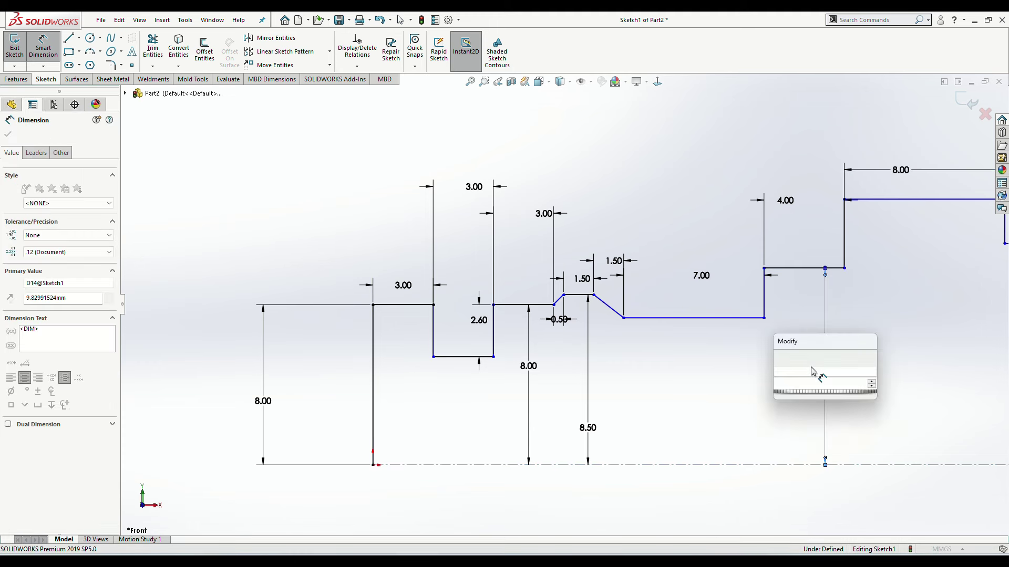
pyautogui.write('10')
pyautogui.press('Return')
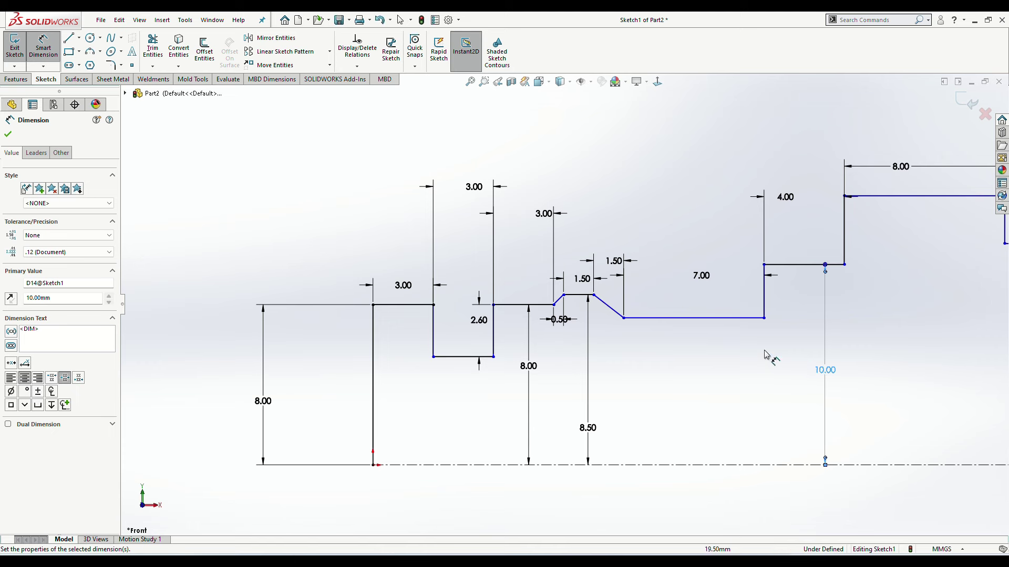
pyautogui.click(732, 318)
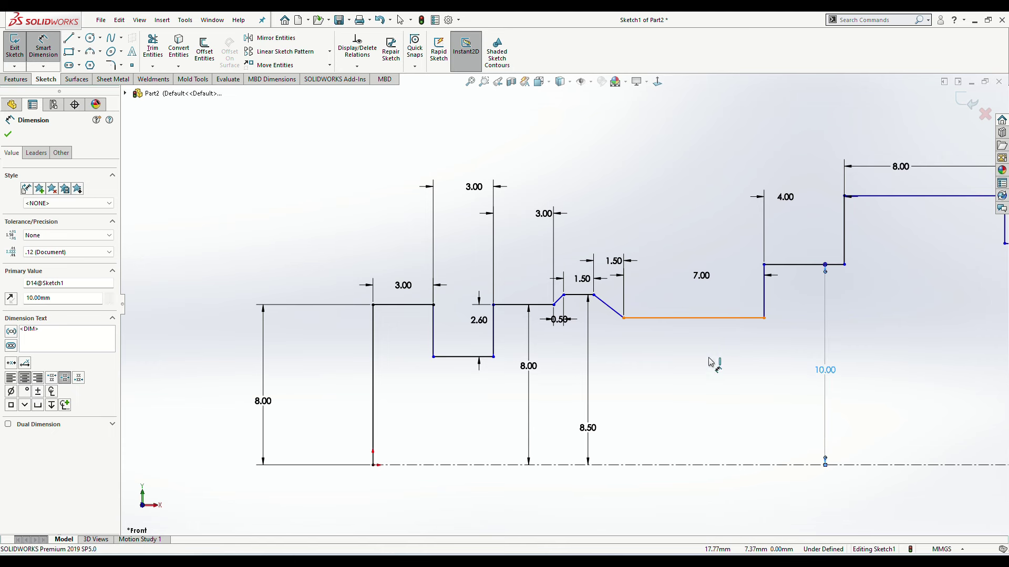
pyautogui.click(703, 420)
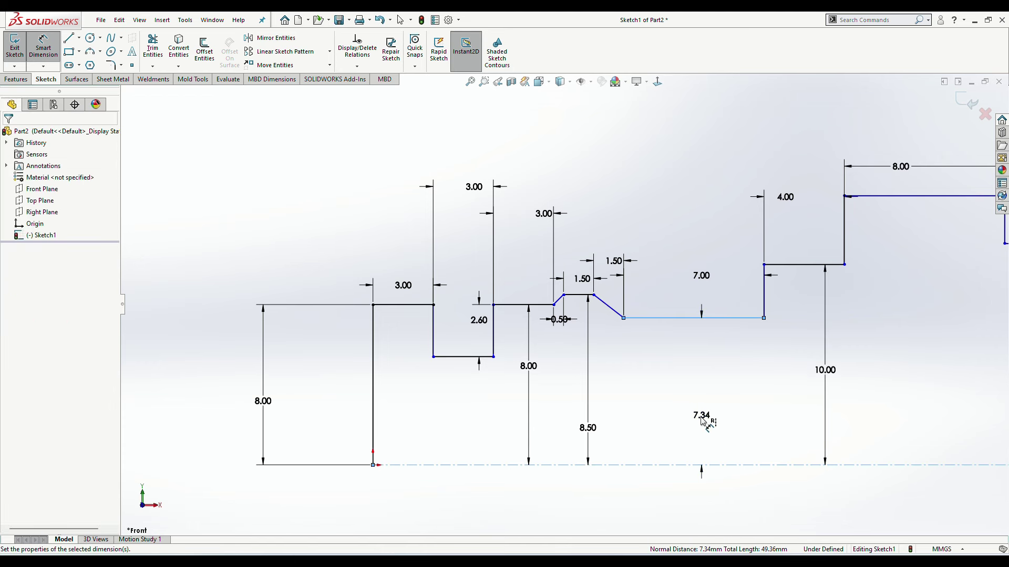
pyautogui.write('7')
pyautogui.press('Return')
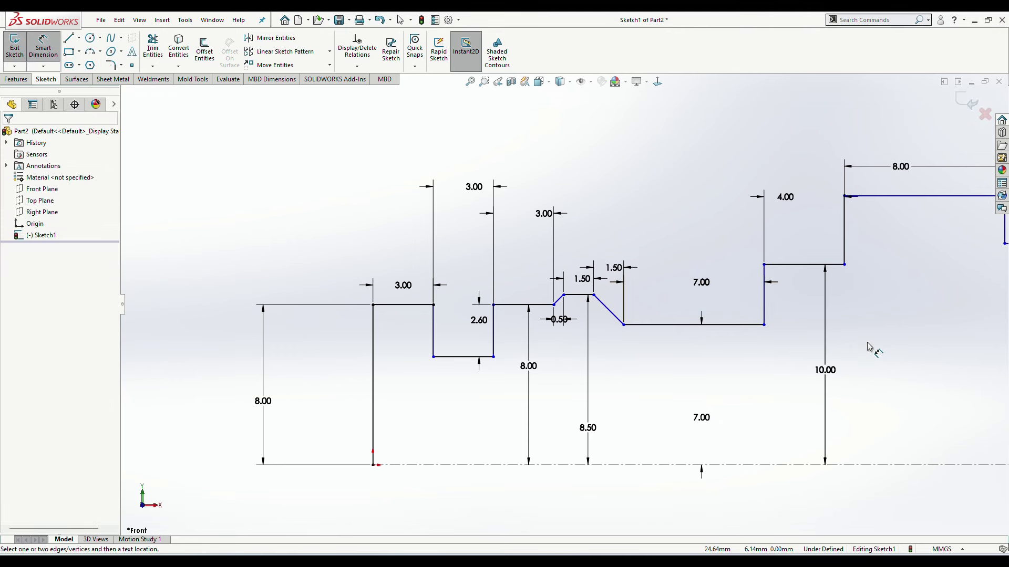
# Step: Draw a three-point arc from the top of the 4.00 step down to the groove floor
pyautogui.scroll(3, 814, 343)
pyautogui.scroll(-3, 787, 302)
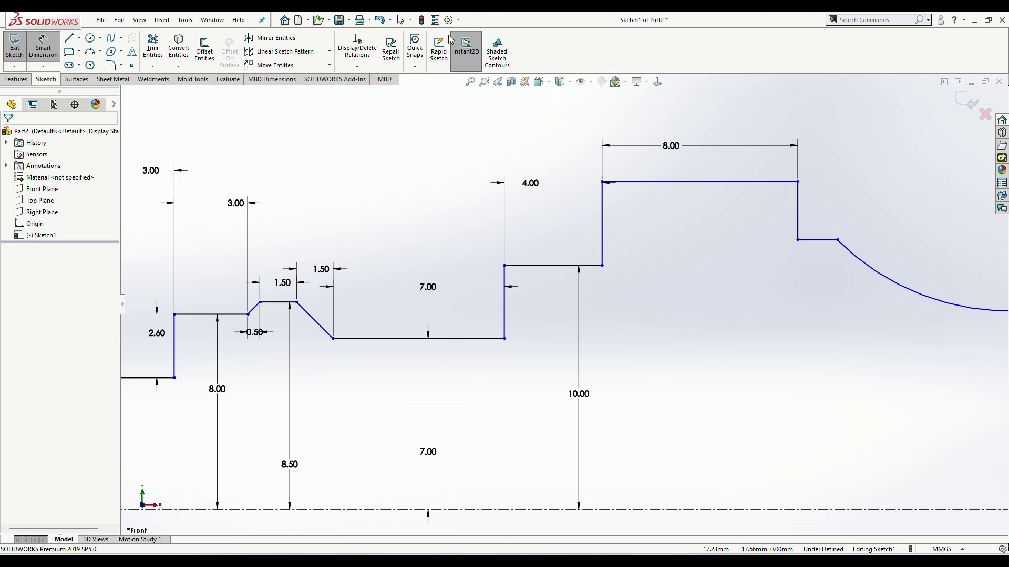
pyautogui.click(100, 52)
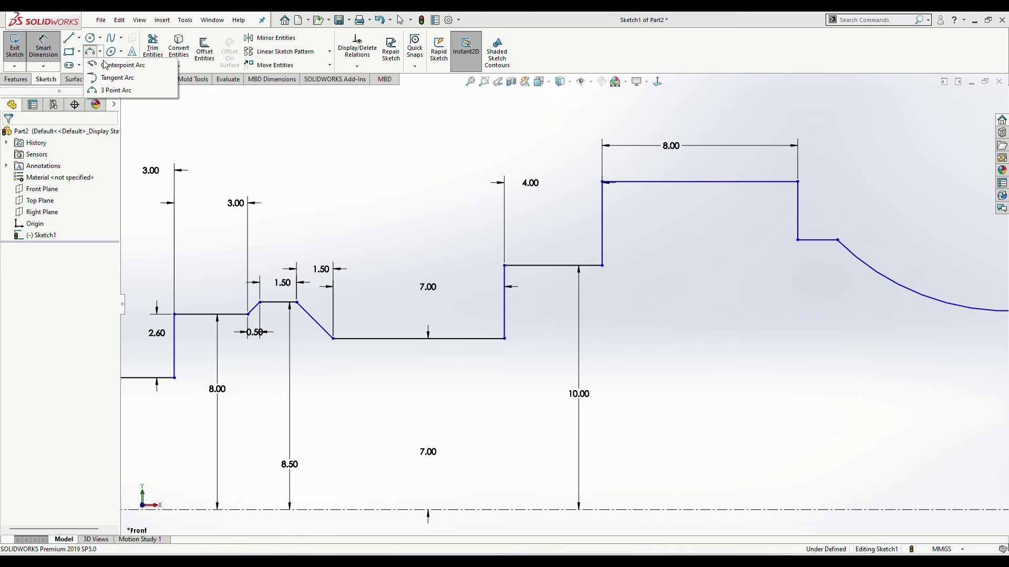
pyautogui.click(111, 91)
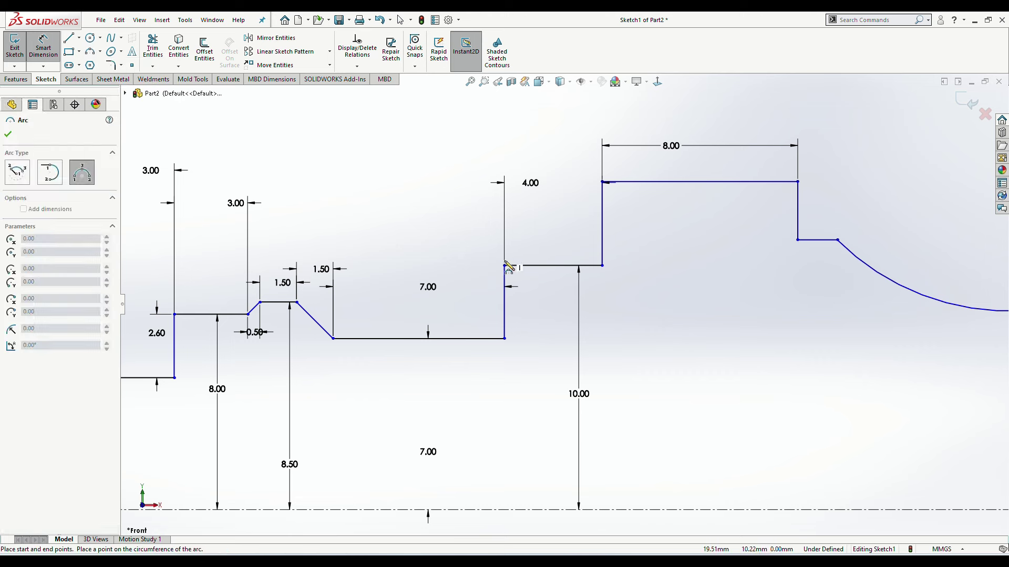
pyautogui.click(504, 265)
pyautogui.click(378, 339)
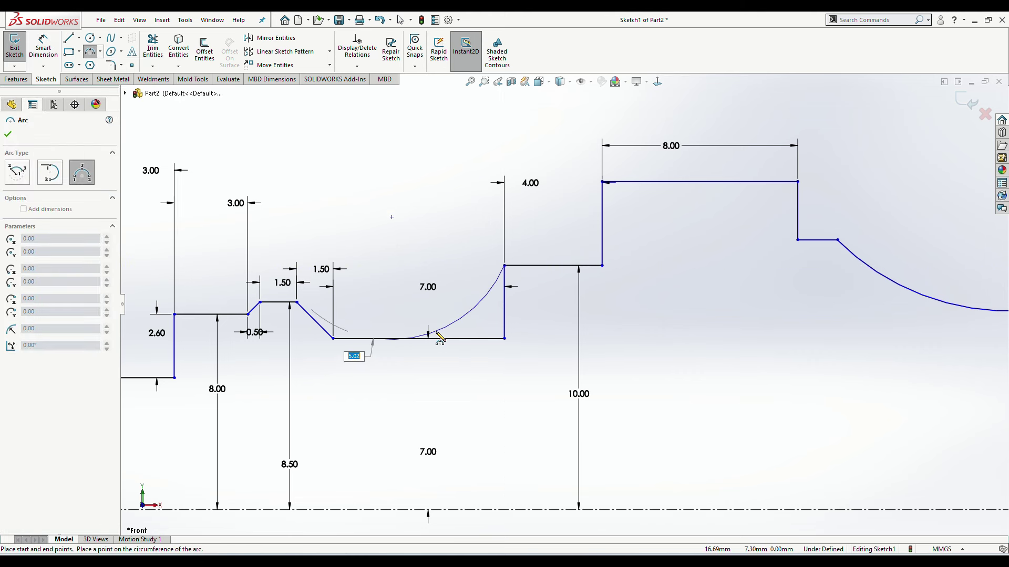
pyautogui.click(440, 338)
# Step: Dimension the new groove arc's radius at R6.00
pyautogui.press('d')
pyautogui.click(484, 306)
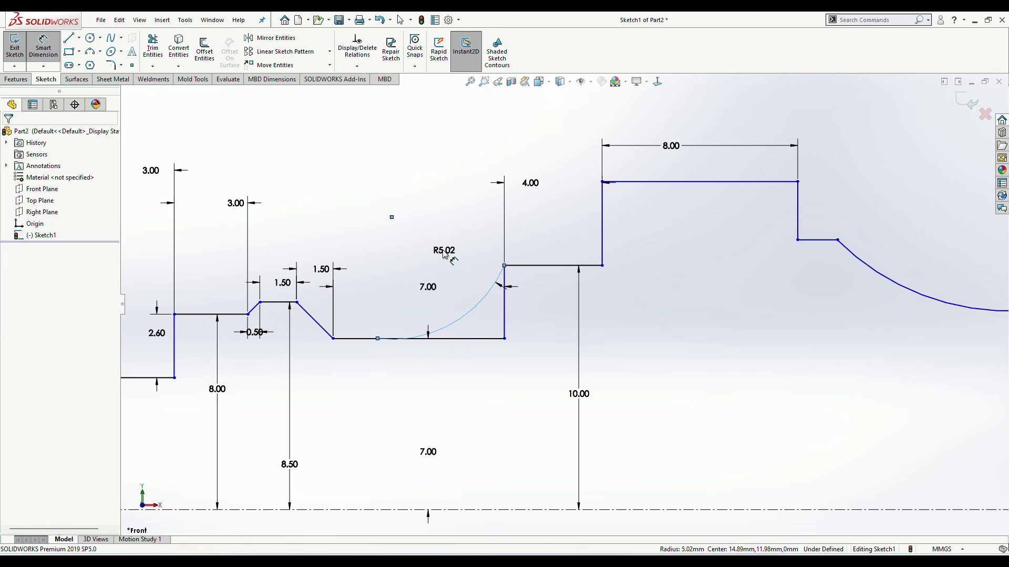
pyautogui.click(443, 255)
pyautogui.press('Return')
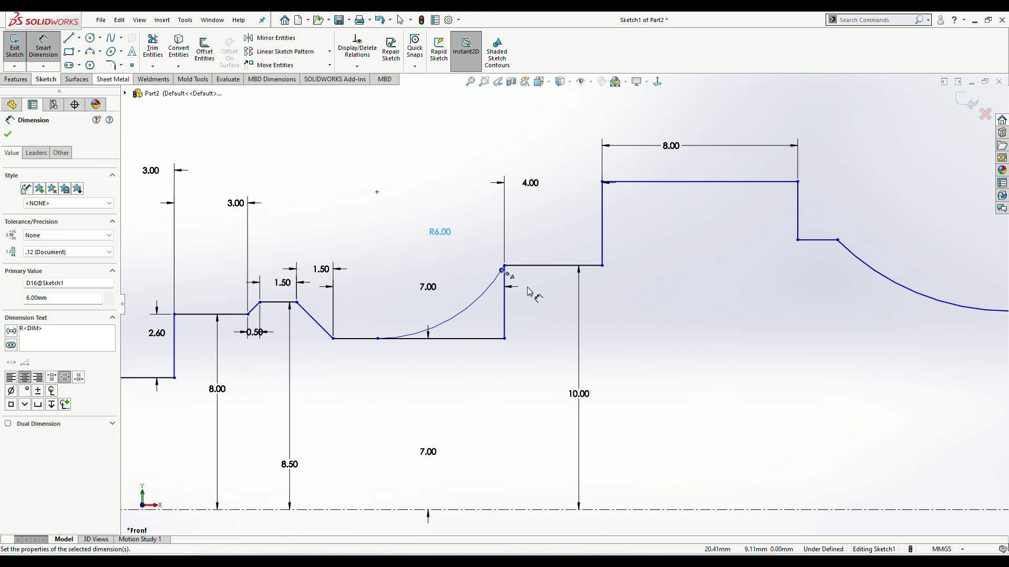
pyautogui.press('Escape')
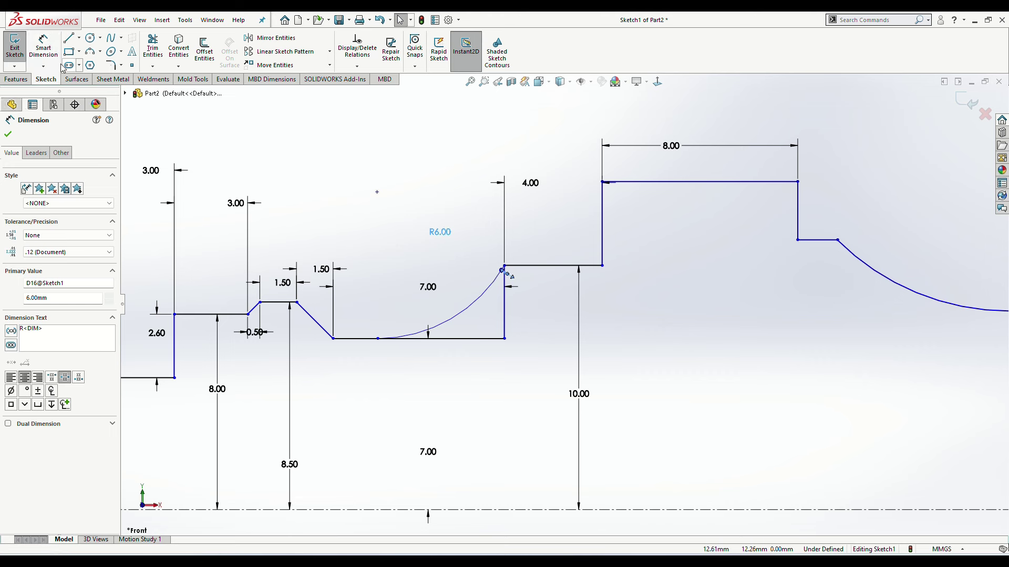
pyautogui.press('Escape')
# Step: Place the arc's end 1.80 from the groove corner and trim the leftover floor and wall lines
pyautogui.press('d')
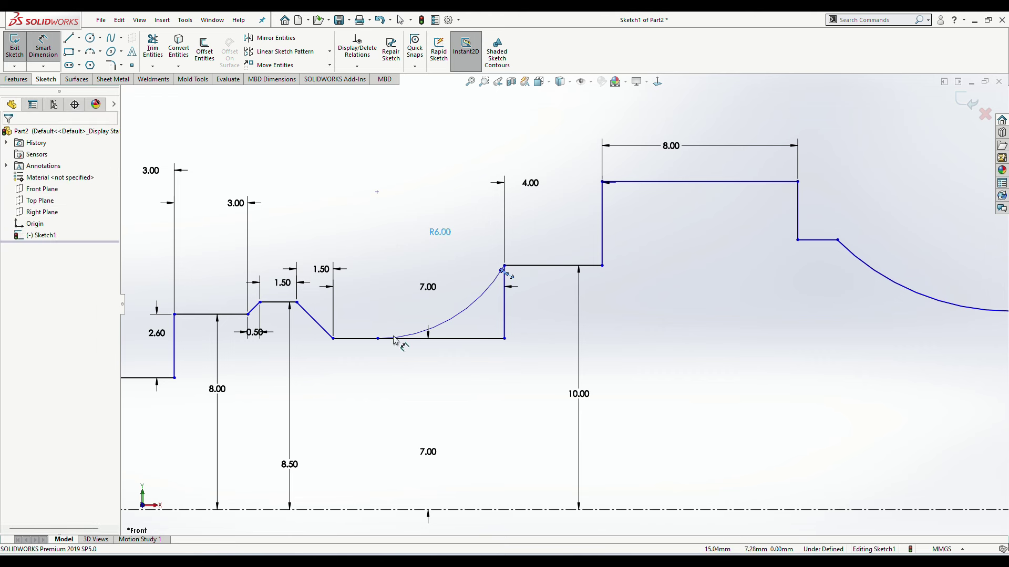
pyautogui.click(376, 341)
pyautogui.click(333, 338)
pyautogui.click(377, 339)
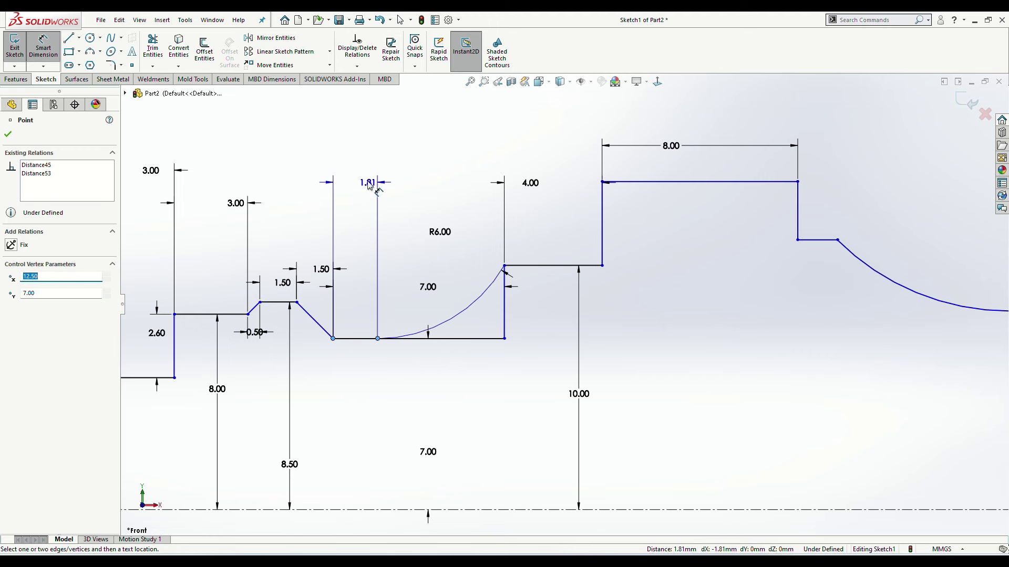
pyautogui.click(370, 184)
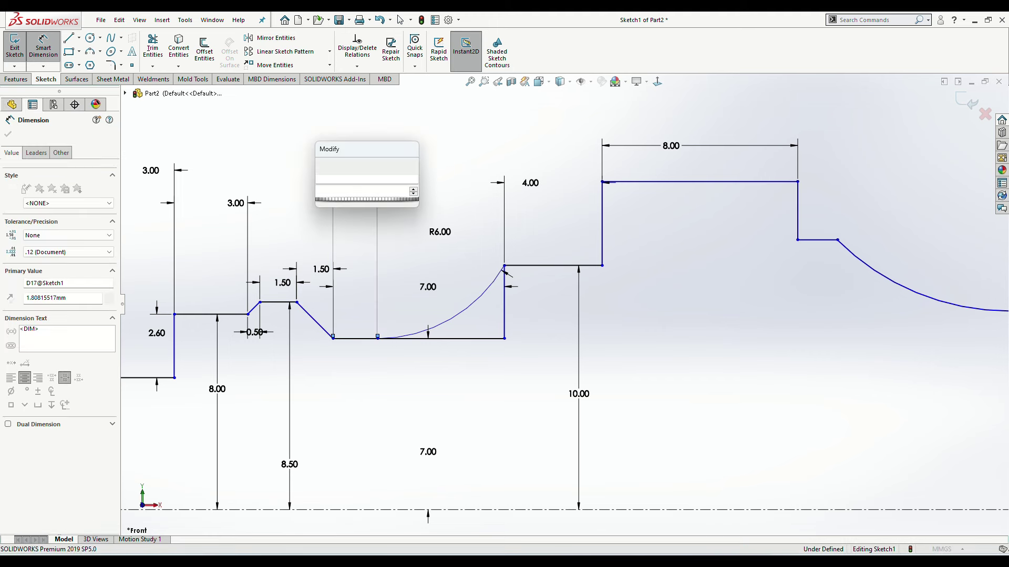
pyautogui.write('1.8')
pyautogui.press('Return')
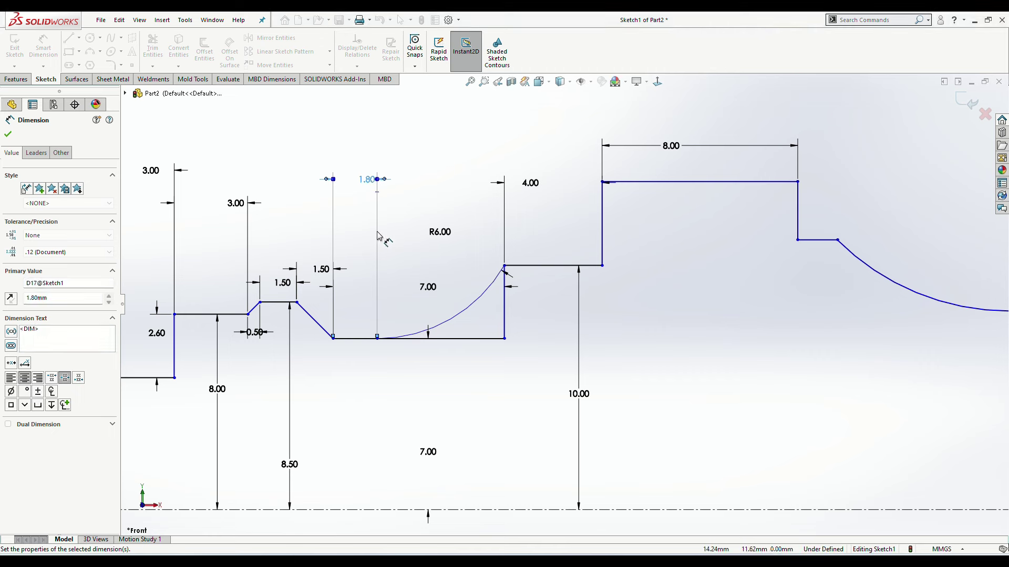
pyautogui.click(6, 133)
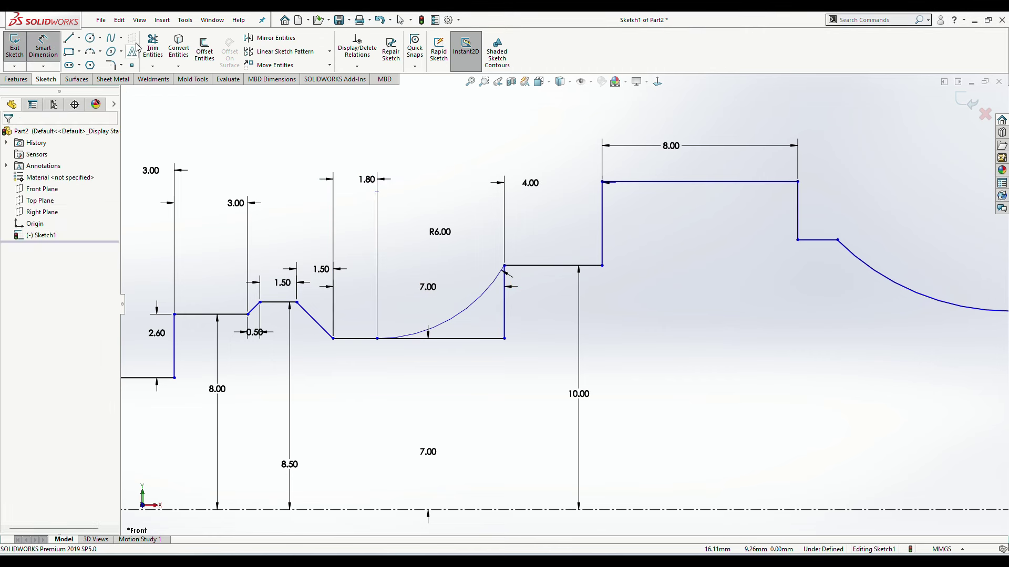
pyautogui.click(152, 50)
pyautogui.moveTo(446, 347)
pyautogui.mouseDown()
pyautogui.moveTo(452, 336)
pyautogui.moveTo(514, 322)
pyautogui.mouseUp()
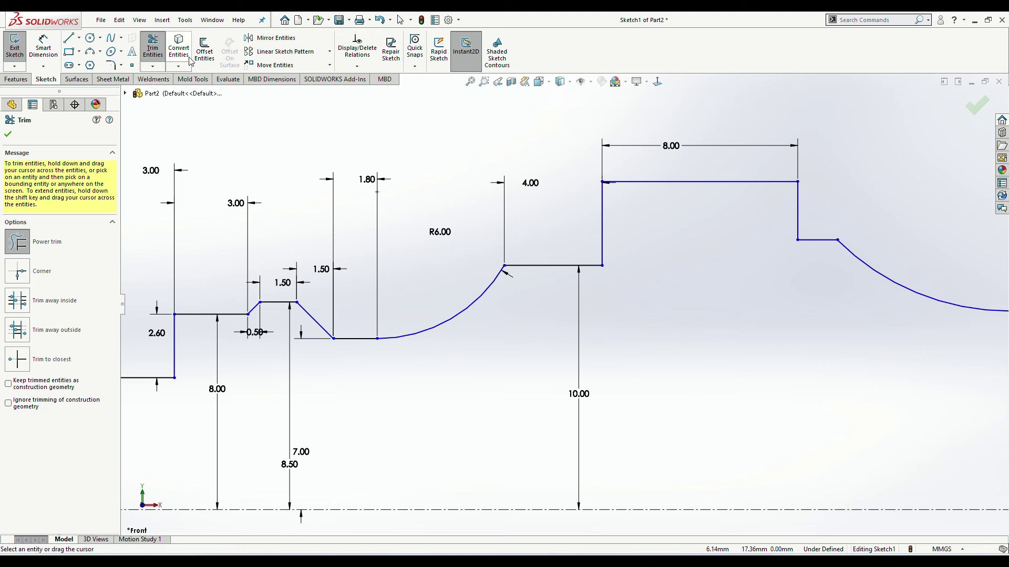
# Step: Check the tangency between the R6.00 arc and the groove floor line
pyautogui.click(152, 50)
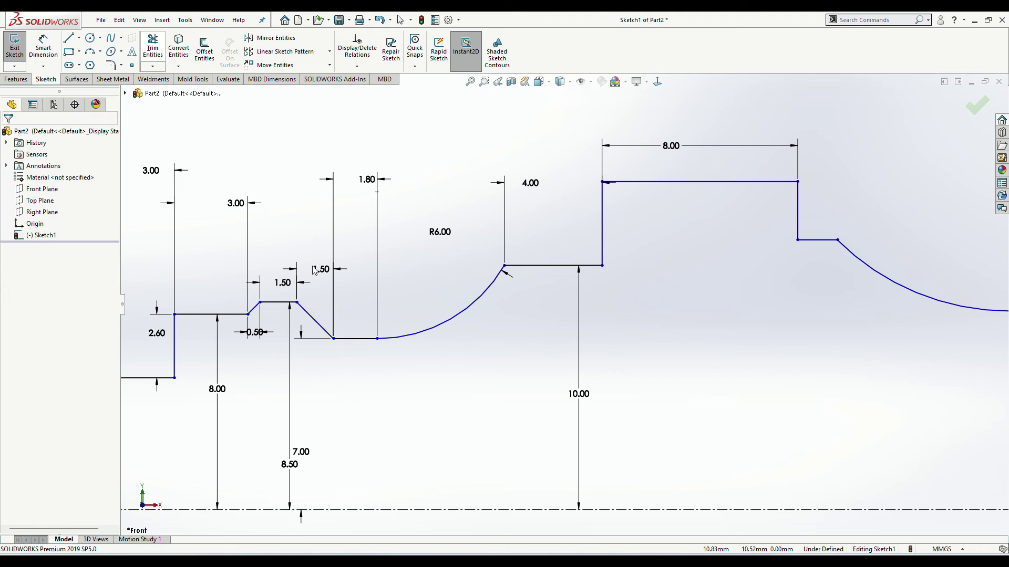
pyautogui.click(387, 338)
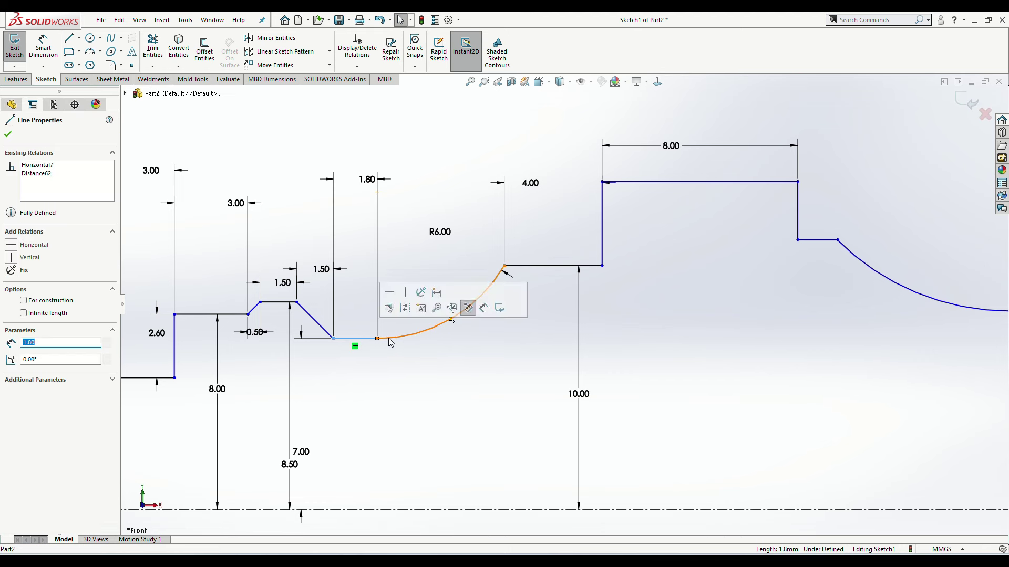
pyautogui.keyDown('ctrl'); pyautogui.click(450, 319); pyautogui.keyUp('ctrl')
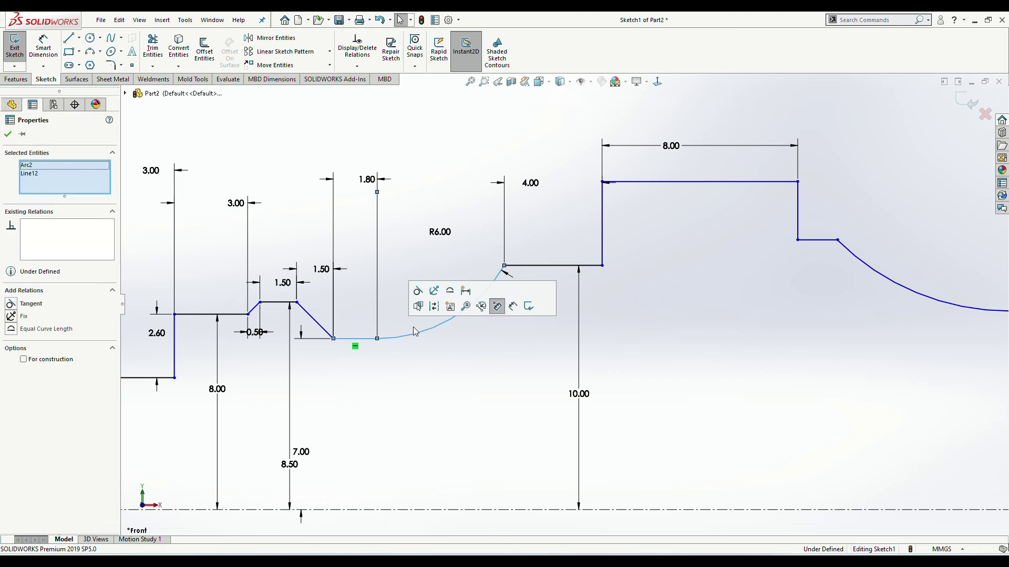
pyautogui.click(456, 400)
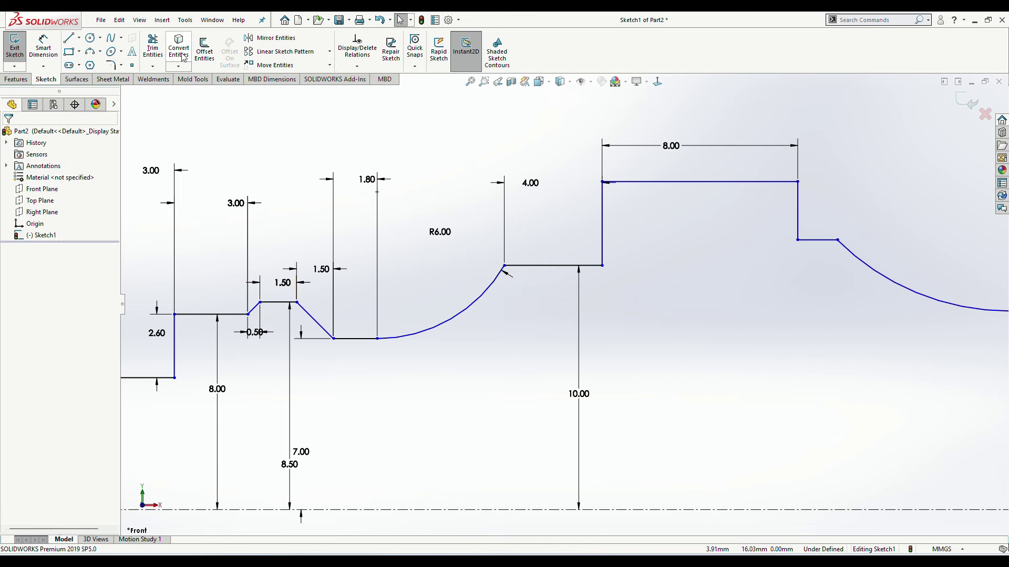
# Step: Dimension the short ledge right of the top shoulder to 8.00
pyautogui.scroll(2, 516, 326)
pyautogui.scroll(3, 516, 317)
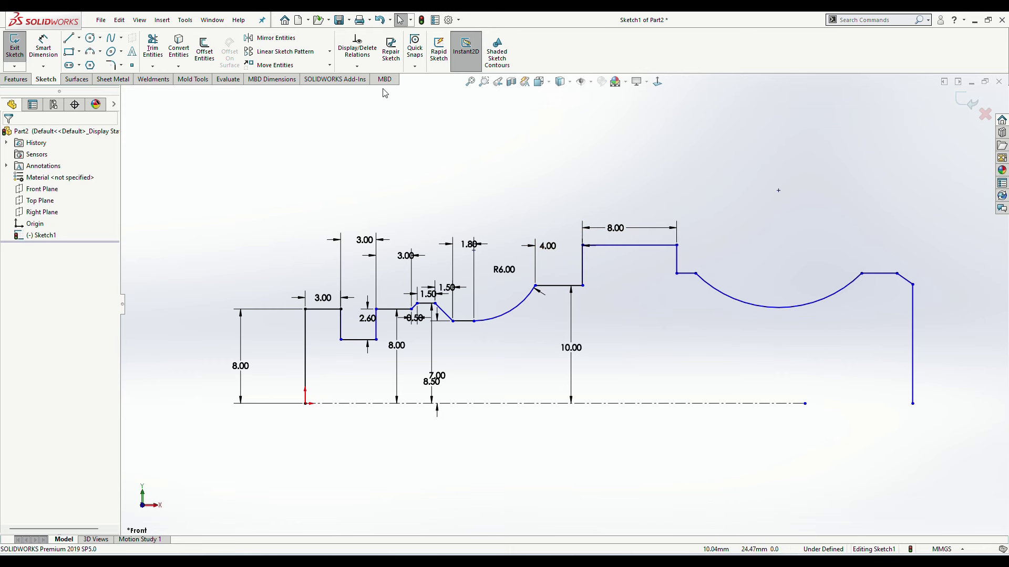
pyautogui.click(43, 47)
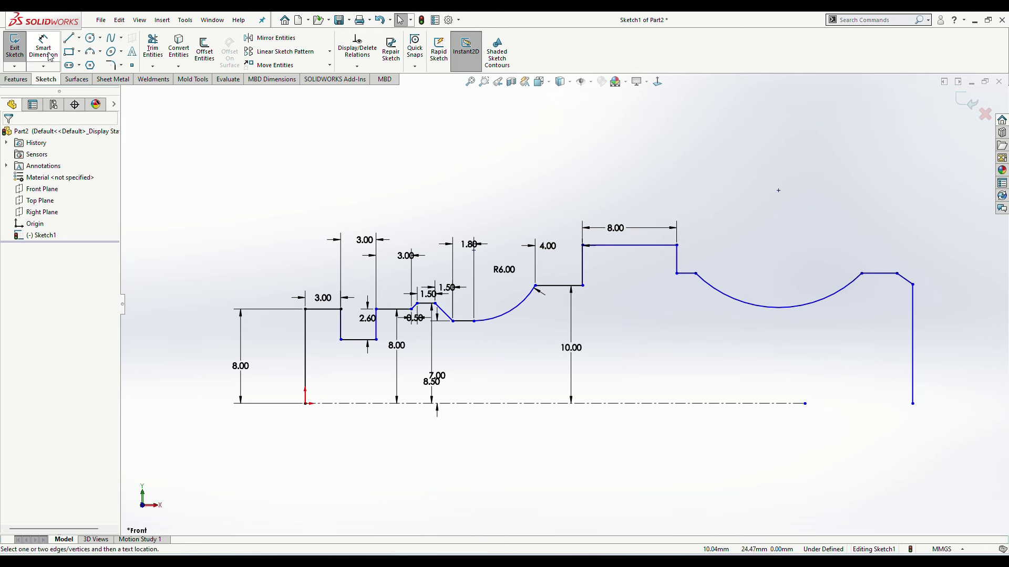
pyautogui.click(686, 274)
pyautogui.click(692, 221)
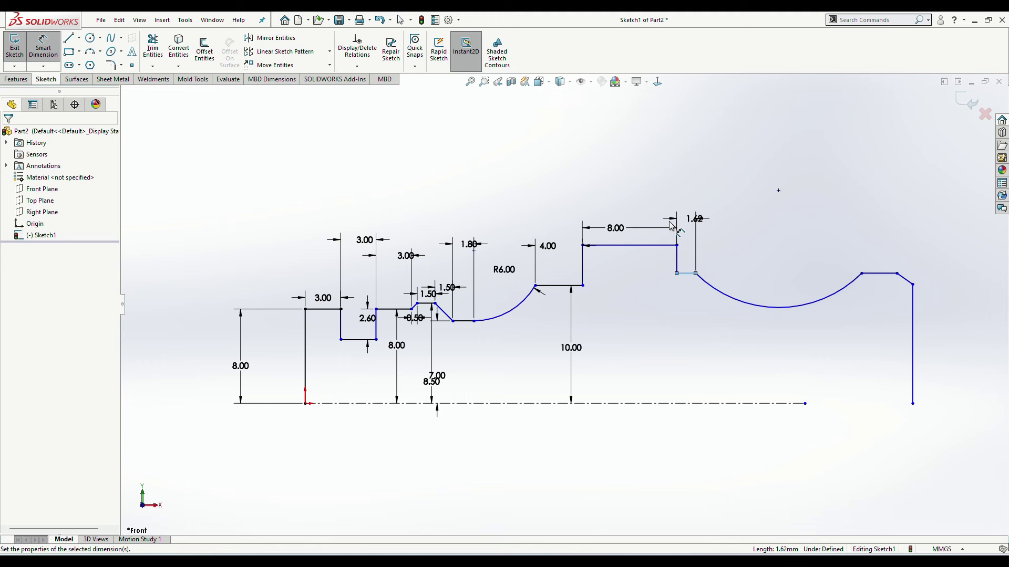
pyautogui.write('8')
pyautogui.press('Return')
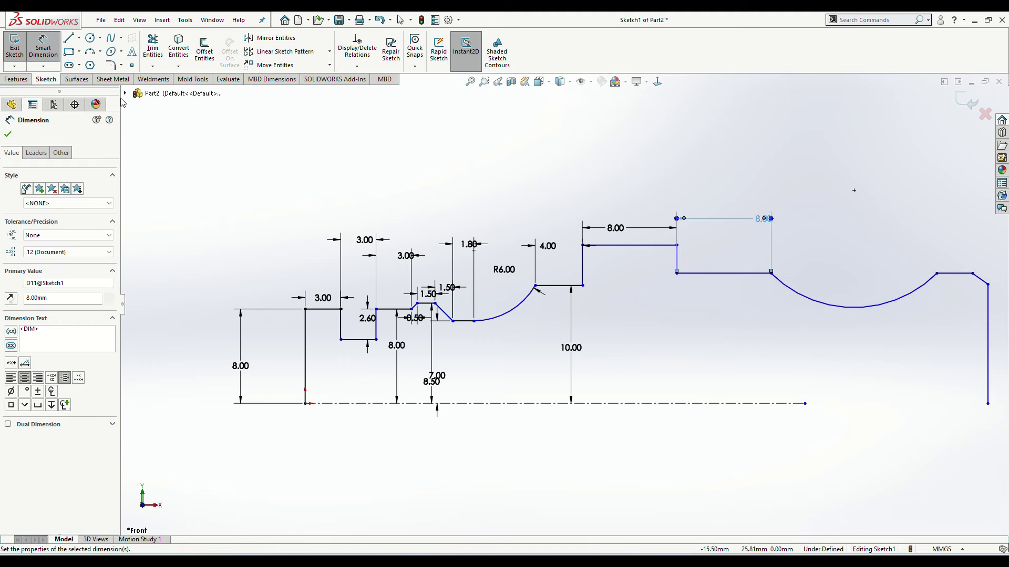
# Step: Dimension the large arc's endpoint span to 14.55 and its radius to R9.00
pyautogui.click(936, 273)
pyautogui.click(770, 274)
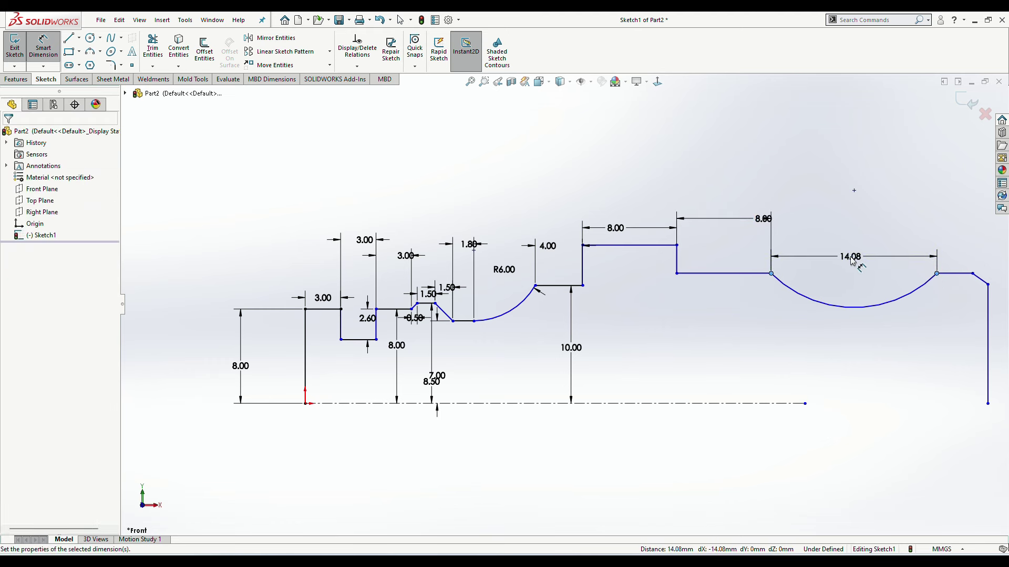
pyautogui.click(852, 261)
pyautogui.write('14.55')
pyautogui.press('Return')
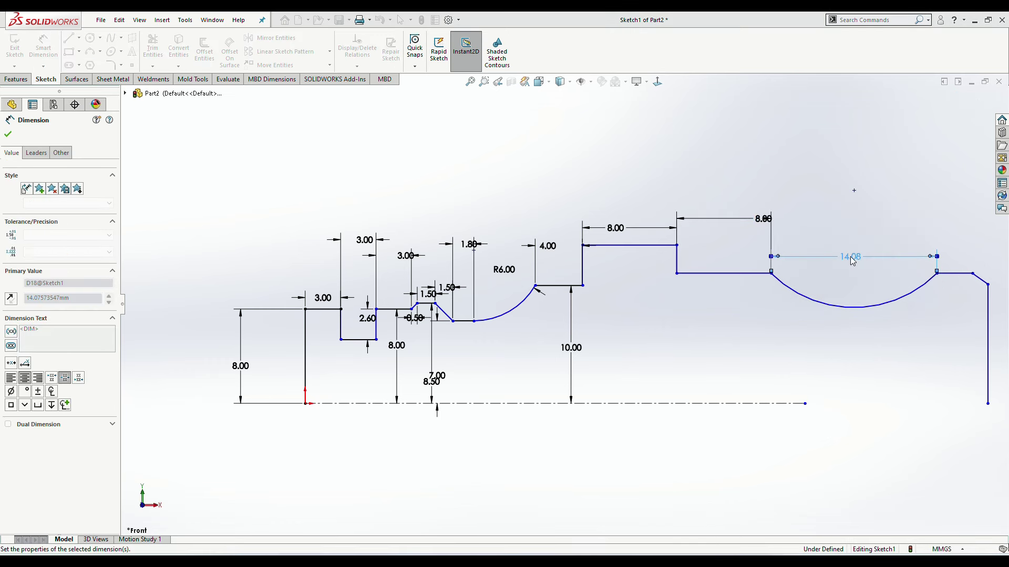
pyautogui.click(860, 311)
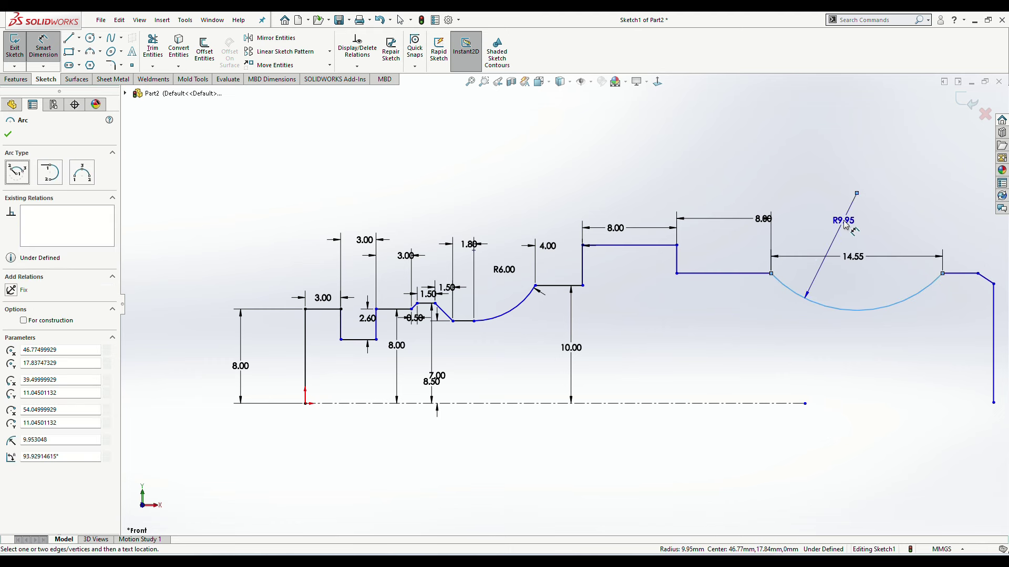
pyautogui.click(847, 215)
pyautogui.write('9')
pyautogui.press('Return')
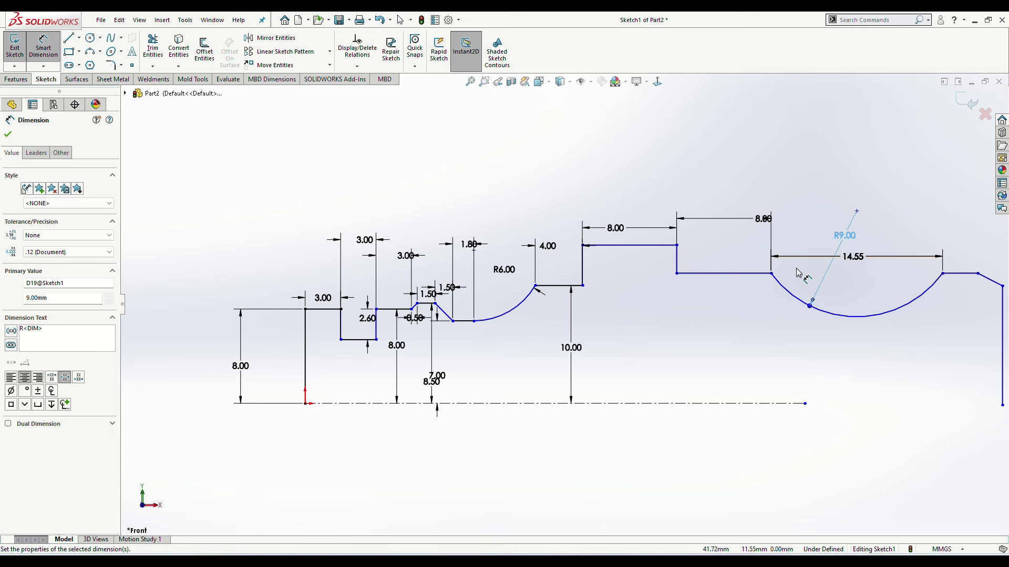
# Step: Dimension the ledge line 12.10 and the top line 13.90 (27.8/2) above the centreline
pyautogui.click(727, 274)
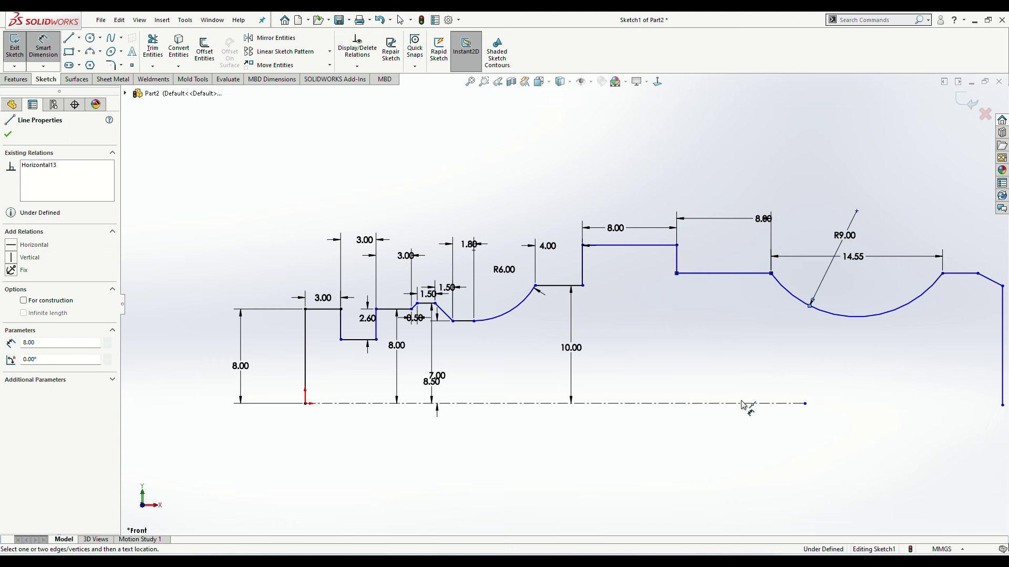
pyautogui.click(741, 404)
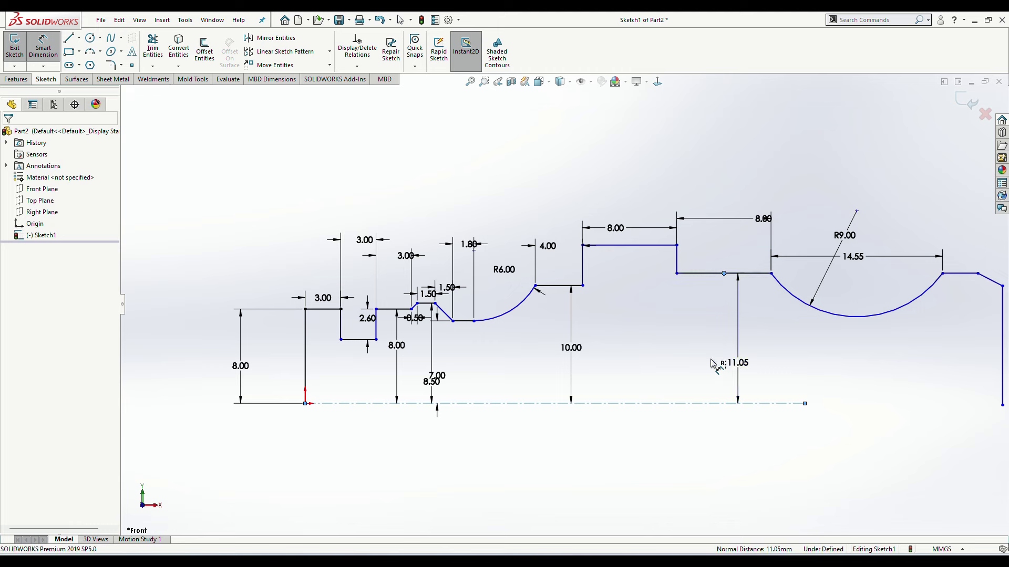
pyautogui.click(712, 363)
pyautogui.write('24.2/2')
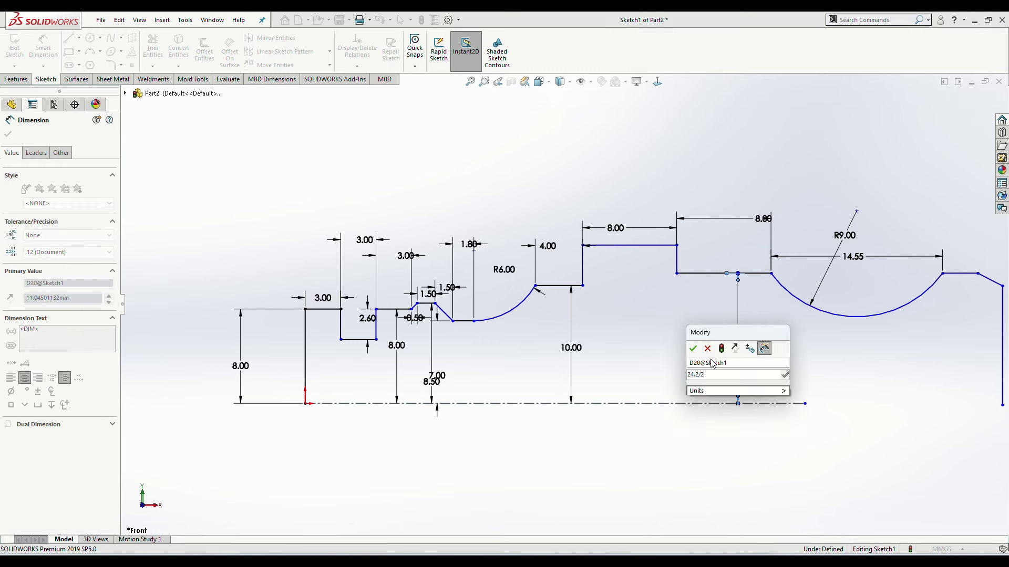
pyautogui.press('Escape')
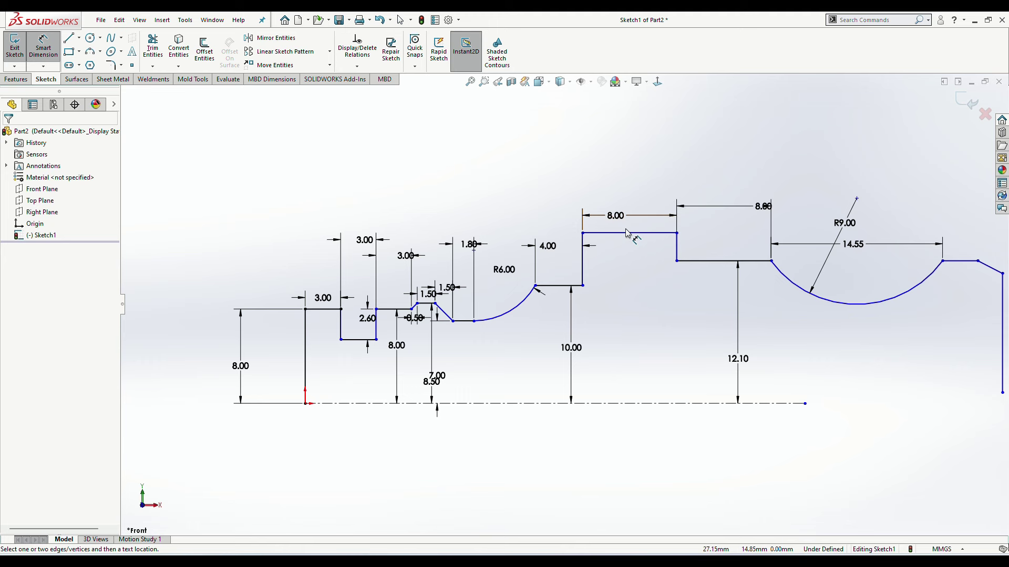
pyautogui.click(626, 233)
pyautogui.click(647, 403)
pyautogui.click(648, 348)
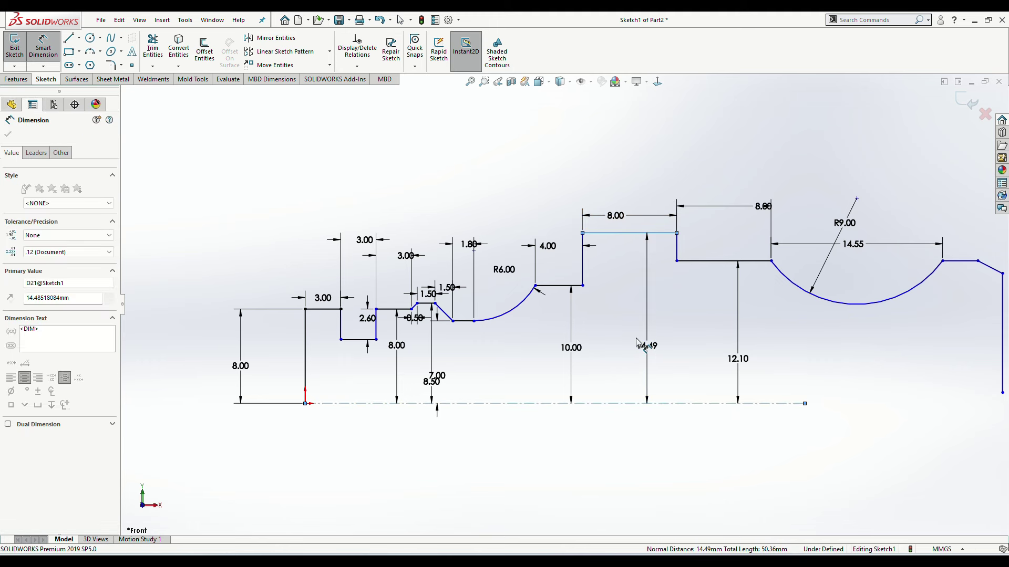
pyautogui.write('27.8/2')
pyautogui.press('Return')
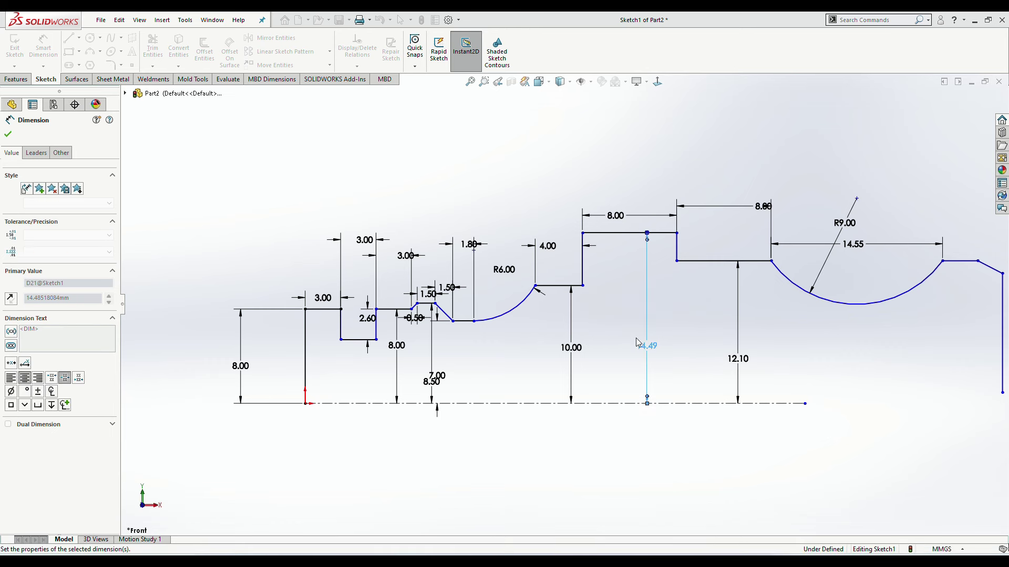
pyautogui.click(704, 311)
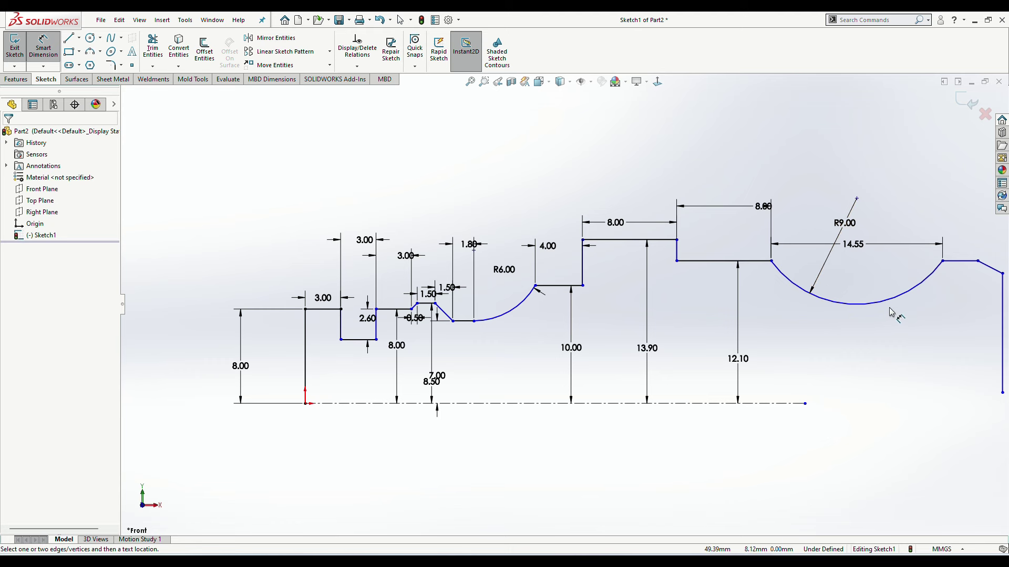
# Step: Dimension the flat after the arc to 4.00 and the sloped end segment's horizontal width to 2.00
pyautogui.scroll(5, 889, 312)
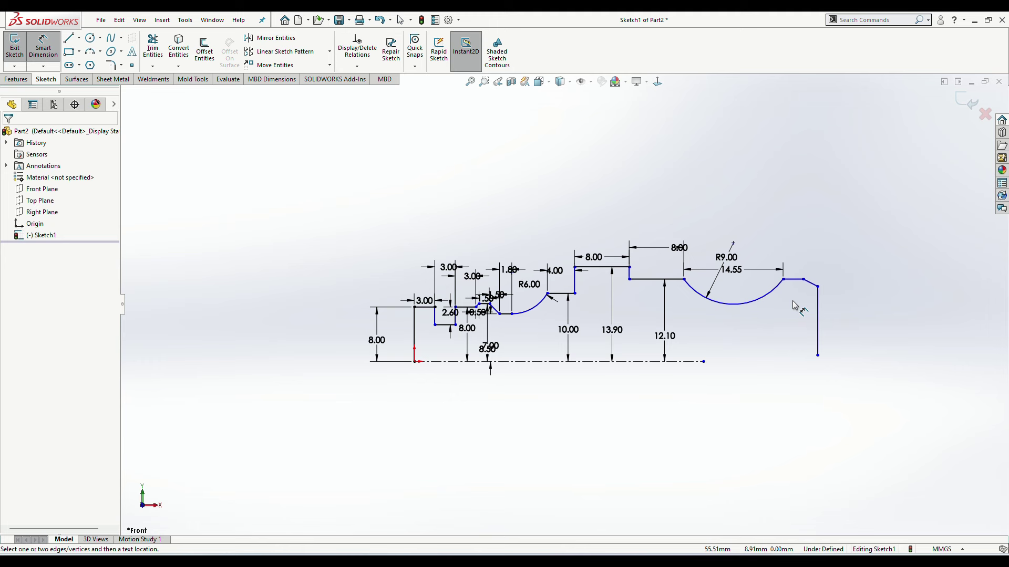
pyautogui.scroll(-6, 818, 286)
pyautogui.scroll(-2, 762, 273)
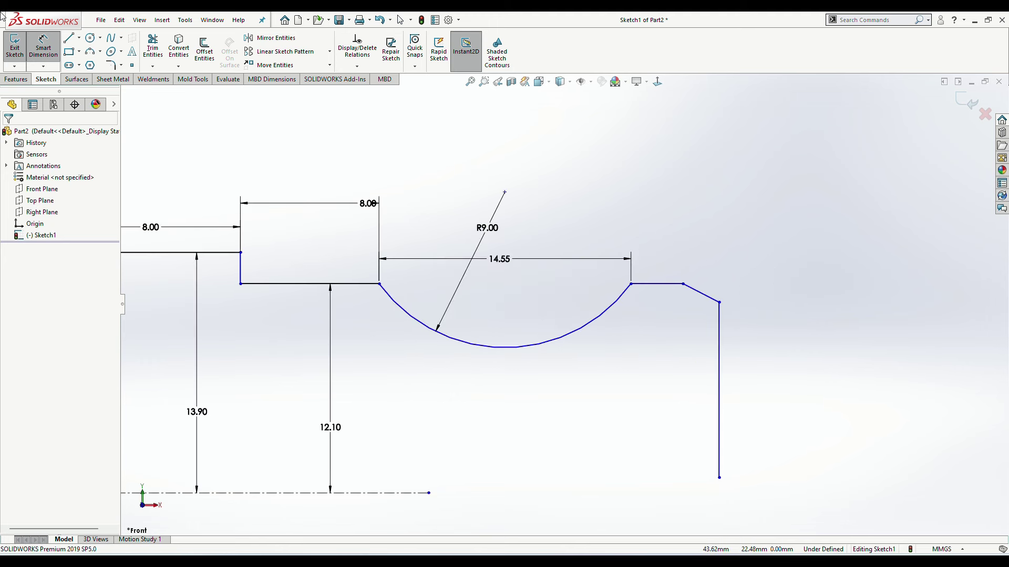
pyautogui.click(663, 284)
pyautogui.click(665, 234)
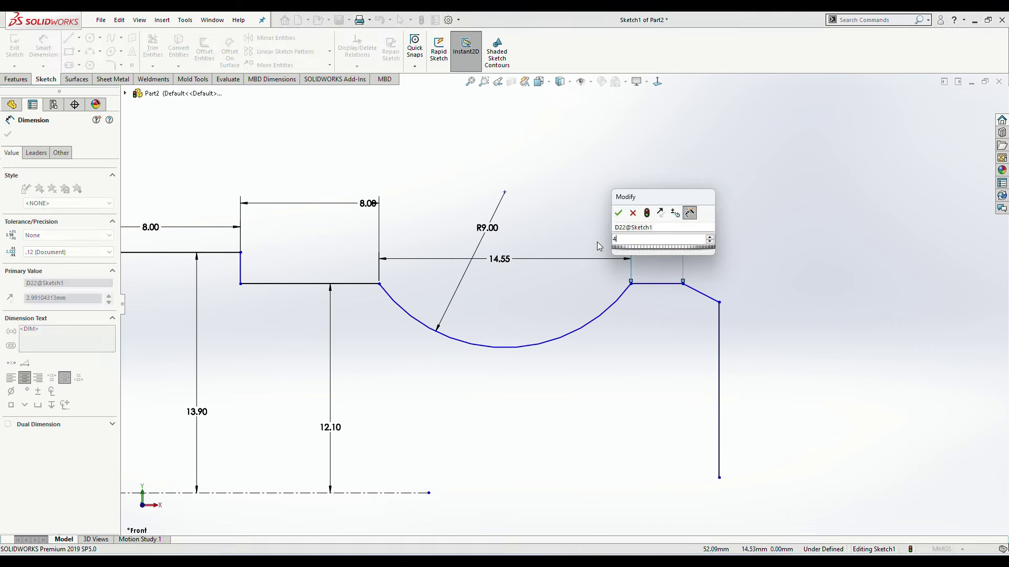
pyautogui.press('Return')
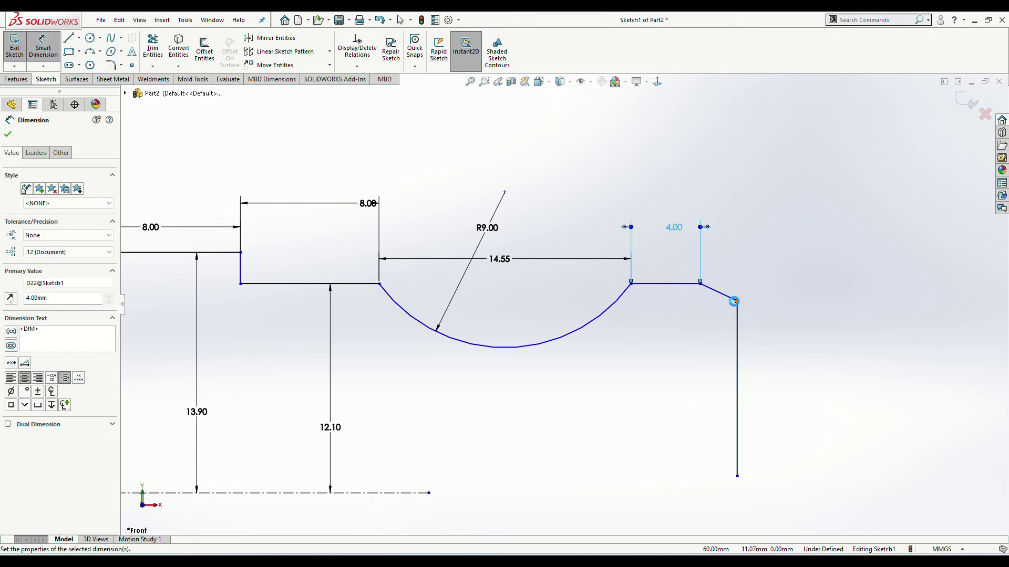
pyautogui.click(737, 302)
pyautogui.click(700, 283)
pyautogui.click(723, 195)
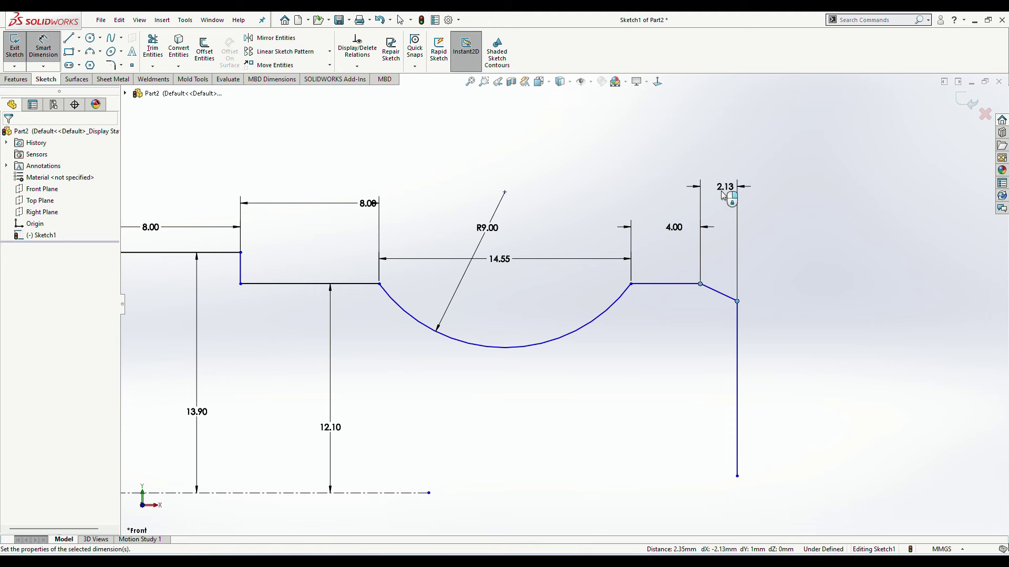
pyautogui.press('Return')
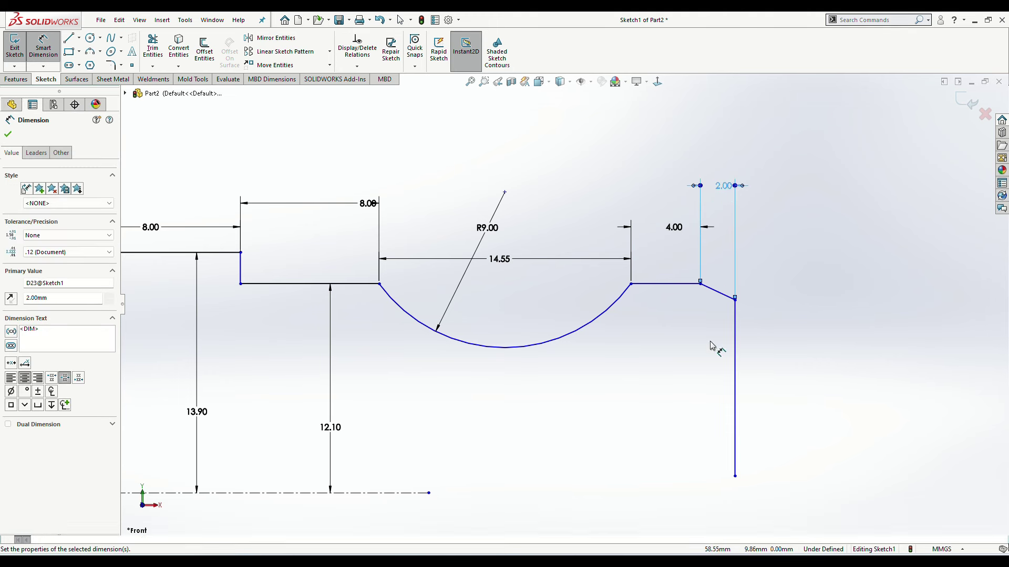
pyautogui.press('z')
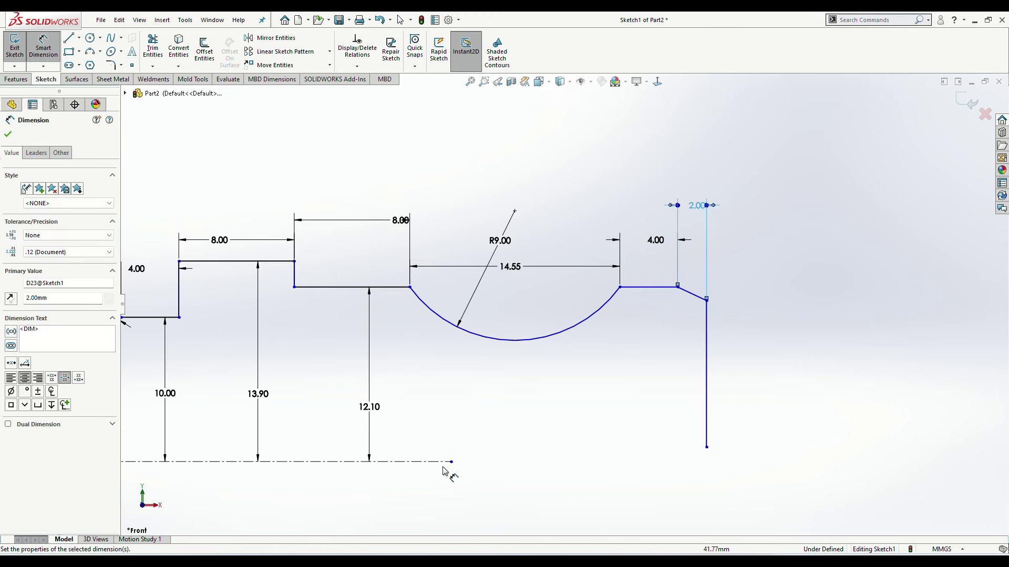
# Step: Dimension the slope's lower corner at 11.25 (22.5/2) above the centreline
pyautogui.click(438, 463)
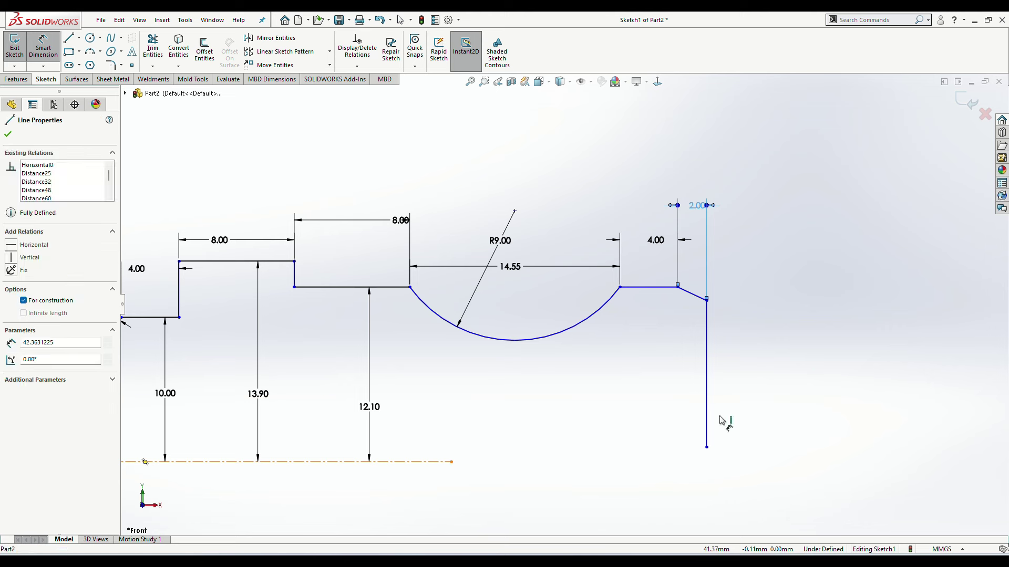
pyautogui.click(706, 301)
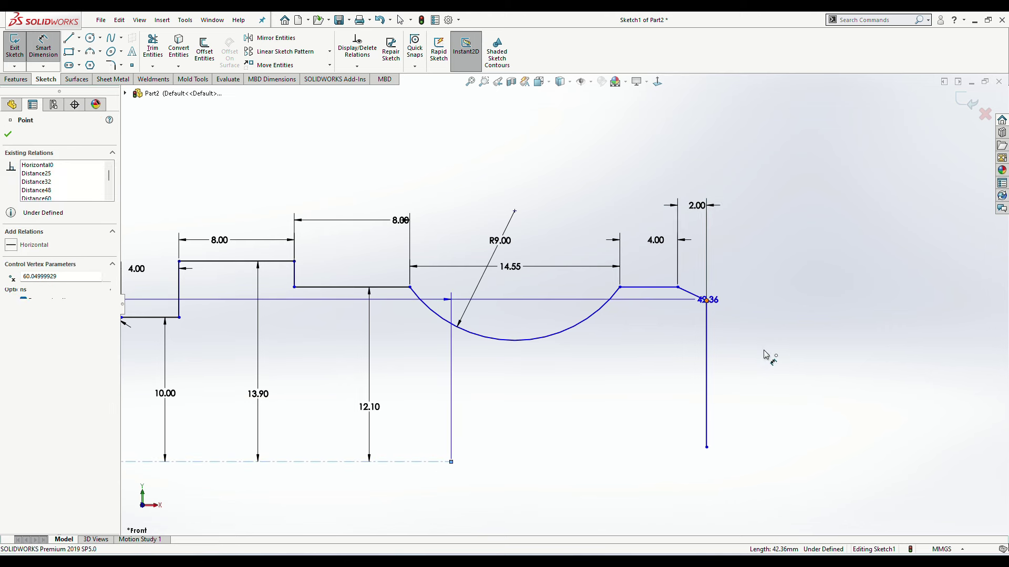
pyautogui.click(767, 374)
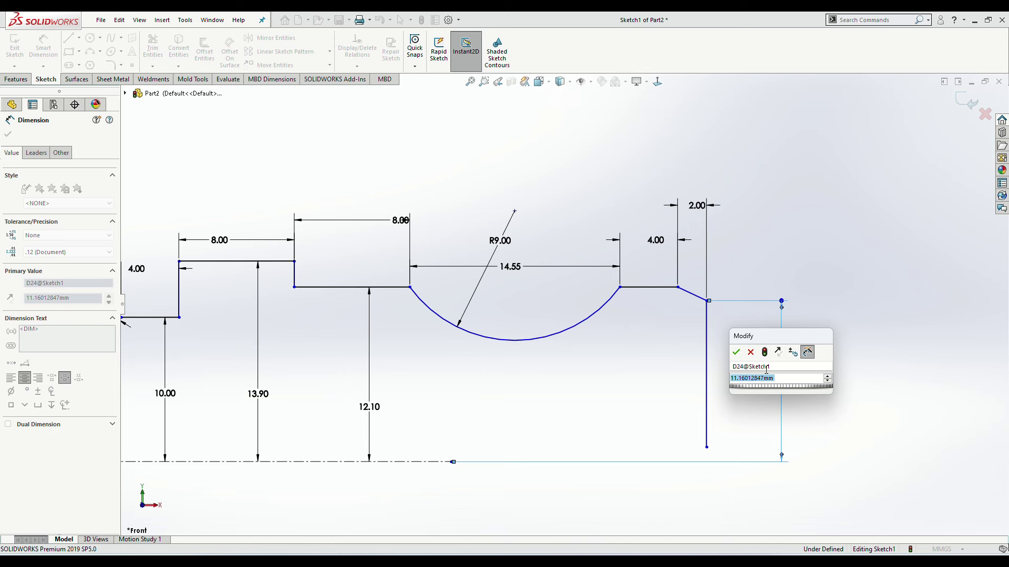
pyautogui.write('22.')
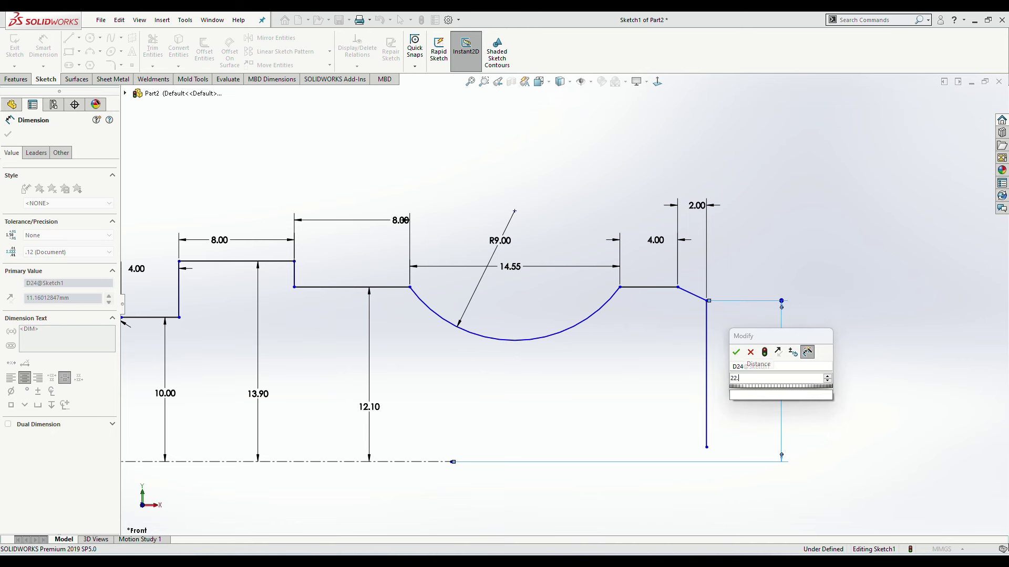
pyautogui.write('5/')
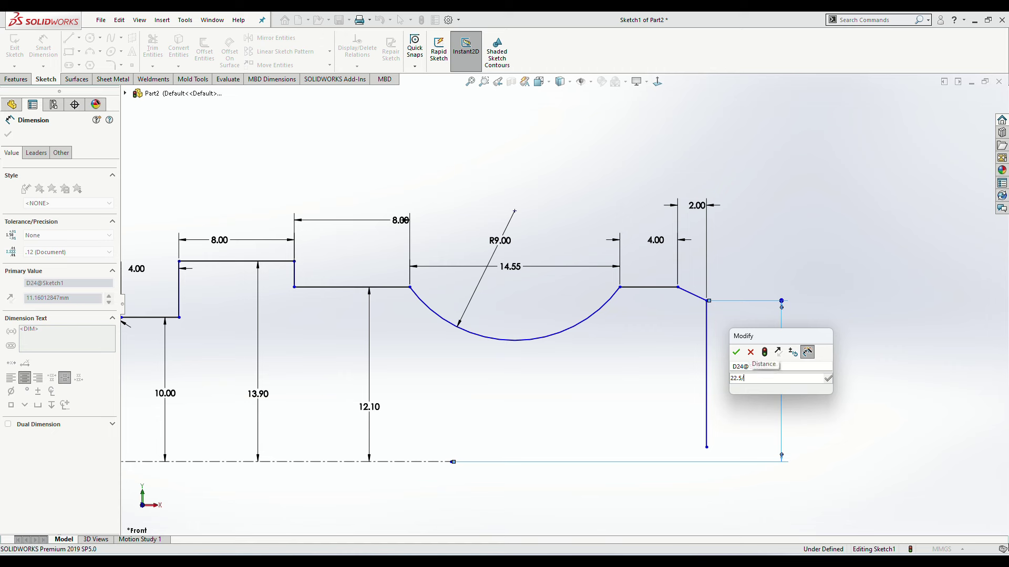
pyautogui.write('2')
pyautogui.press('Return')
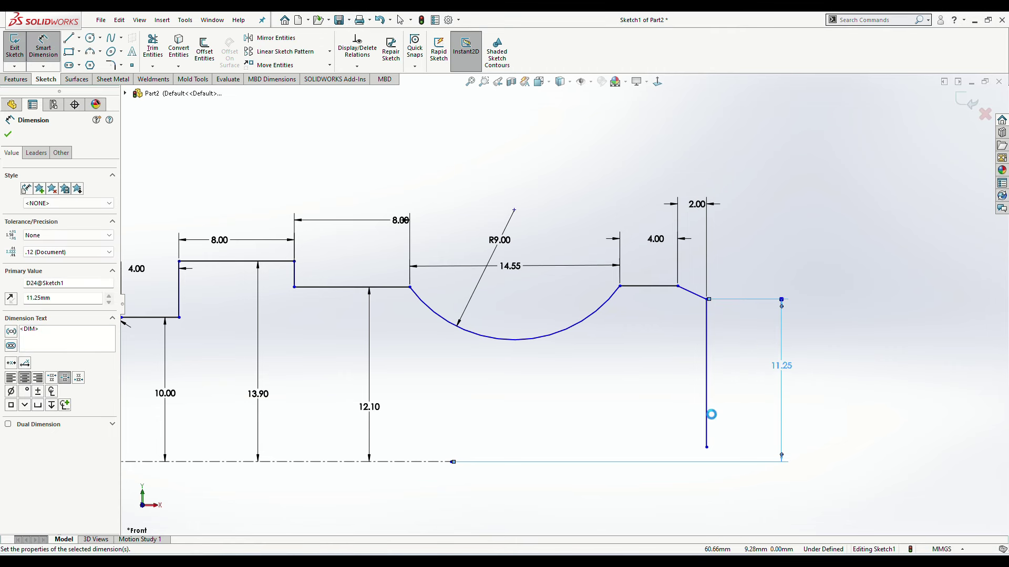
pyautogui.click(739, 450)
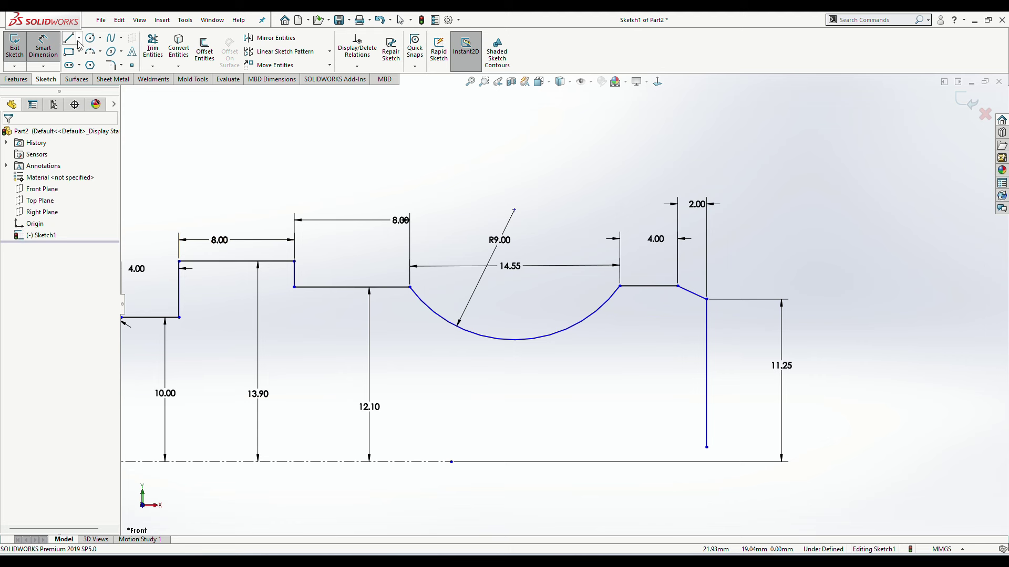
# Step: Dimension the right-hand vertical end edge to 11.25, fully dimensioning the outline
pyautogui.press('l')
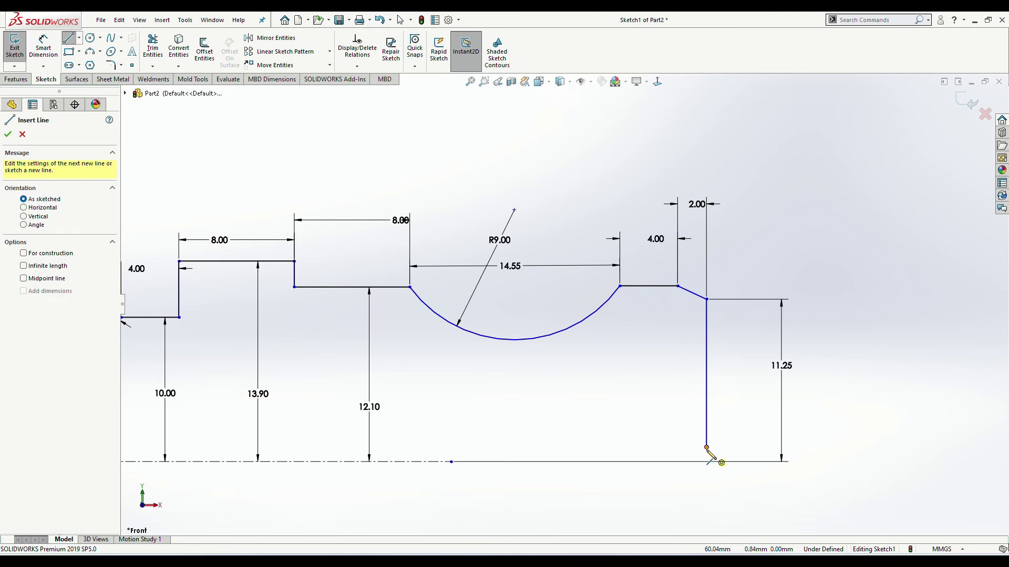
pyautogui.click(706, 448)
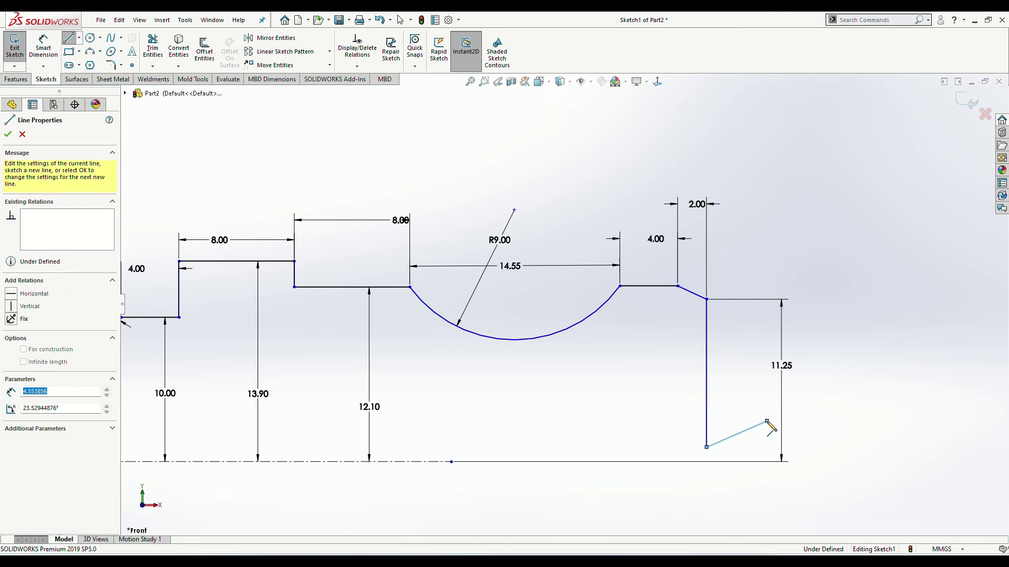
pyautogui.press('Escape')
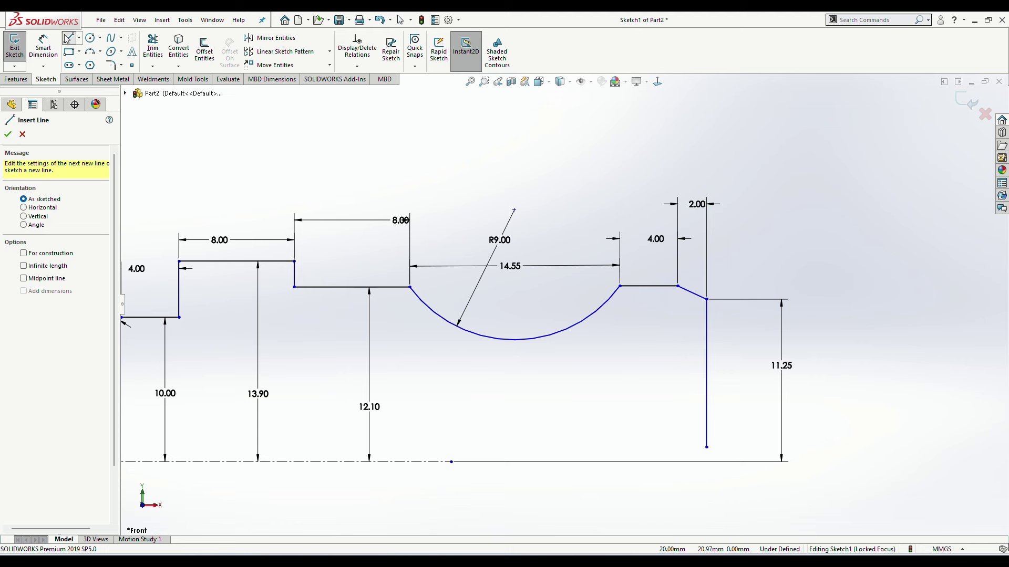
pyautogui.click(43, 45)
pyautogui.click(706, 393)
pyautogui.click(746, 390)
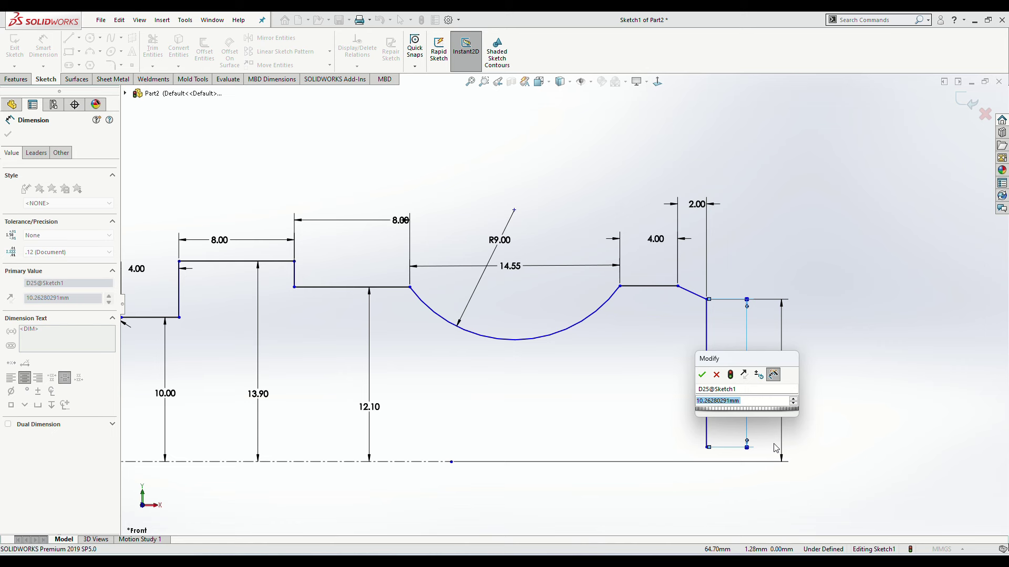
pyautogui.moveTo(760, 364); pyautogui.dragTo(905, 378)
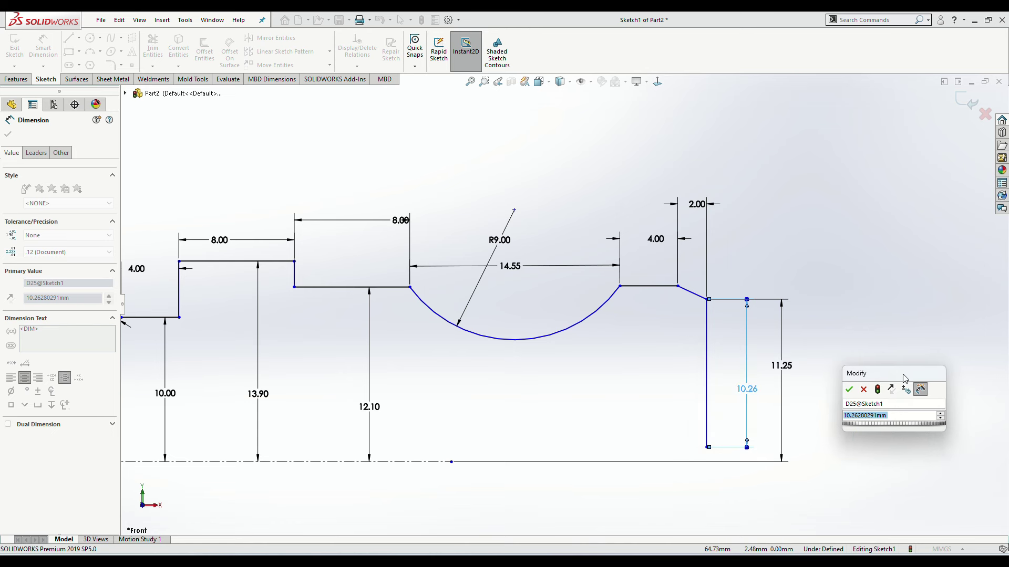
pyautogui.write('11.25')
pyautogui.press('Return')
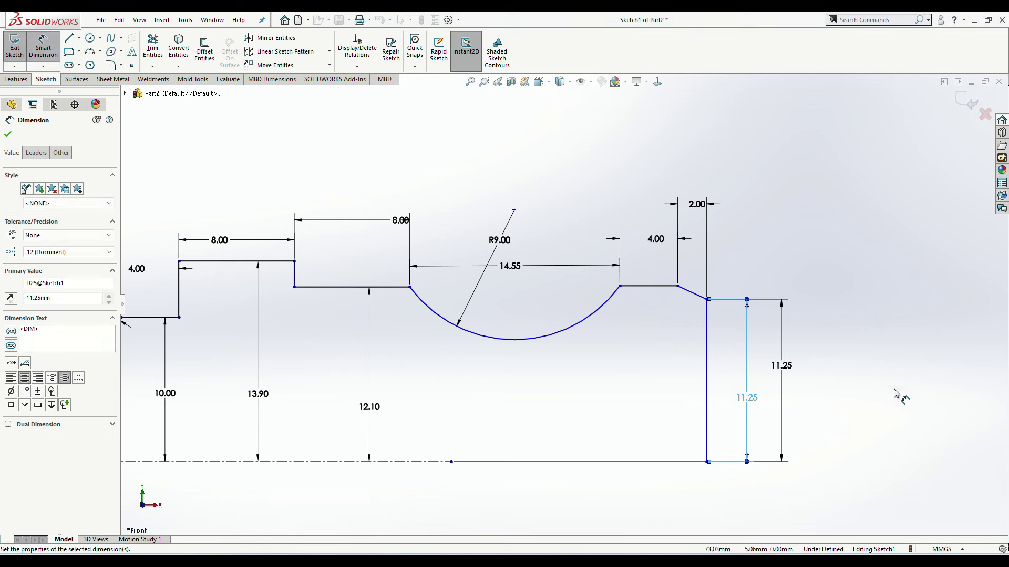
pyautogui.press('Escape')
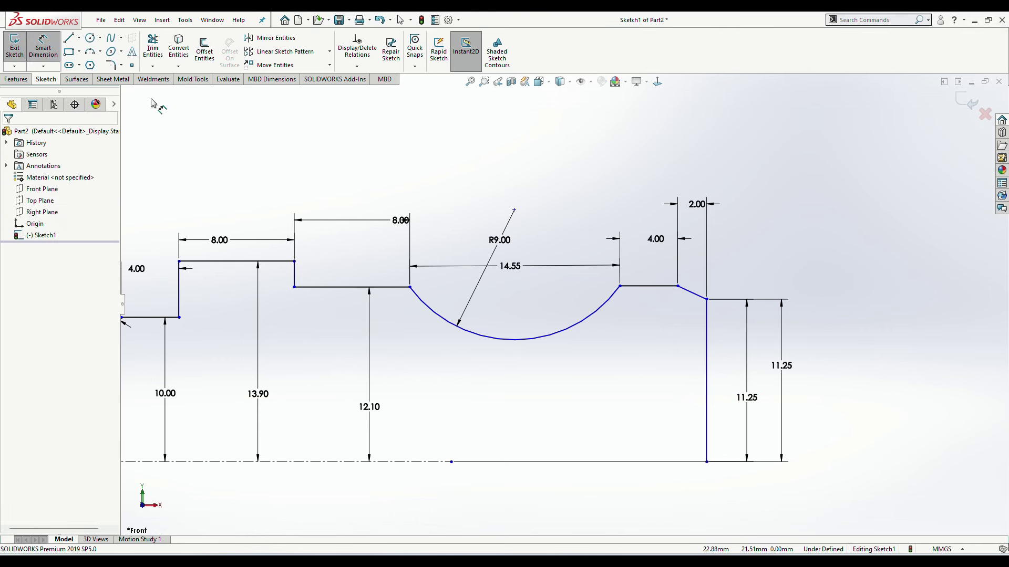
pyautogui.press('z')
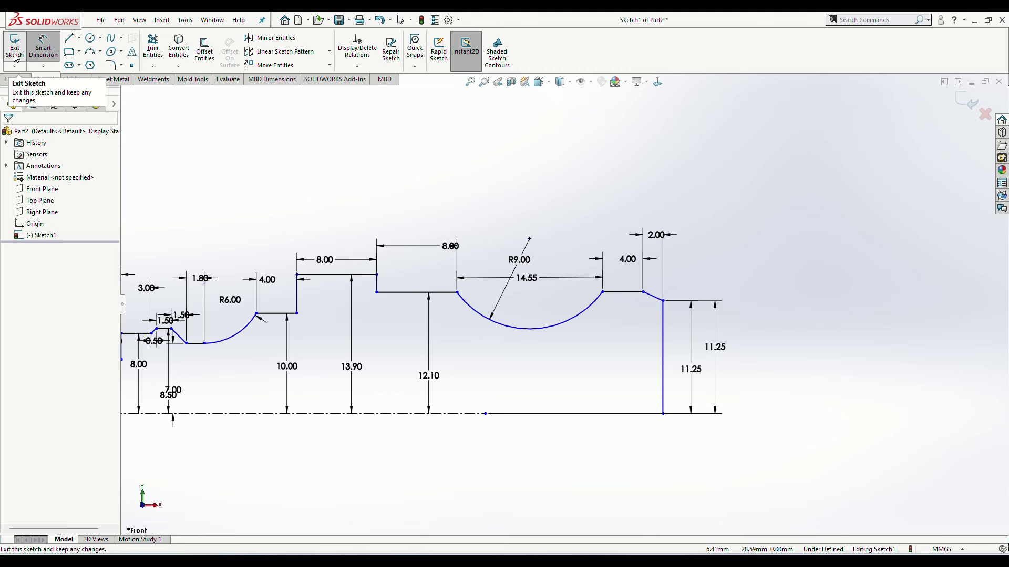
# Step: Exit the sketch and try an extrusion, then cancel it
pyautogui.click(14, 54)
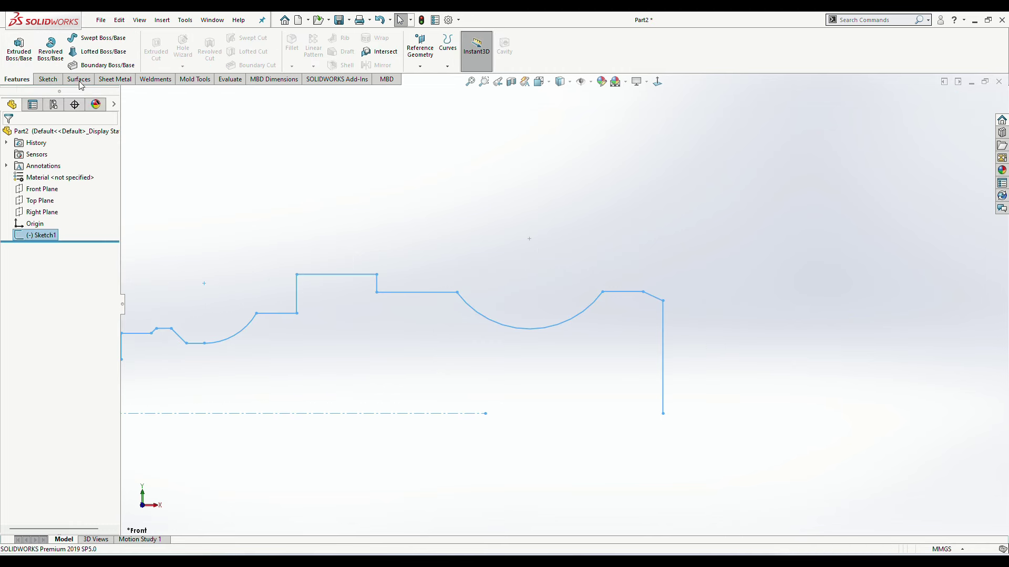
pyautogui.click(34, 54)
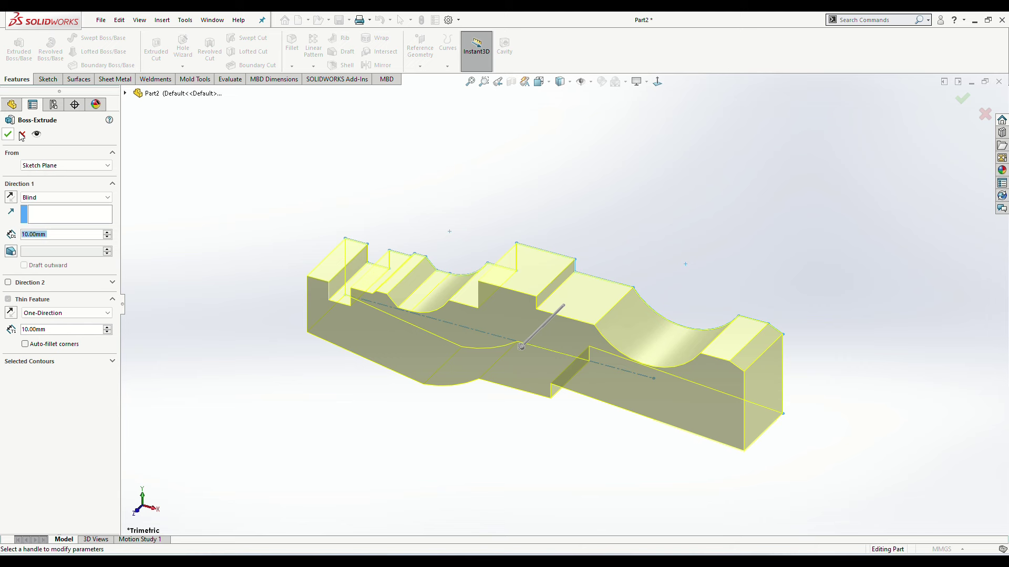
pyautogui.click(22, 133)
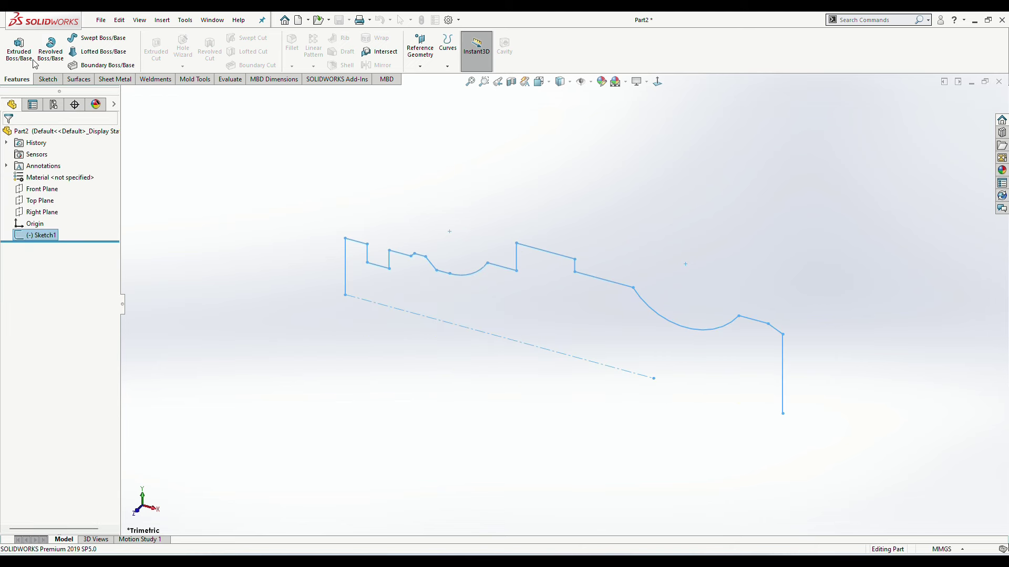
# Step: Trial a thin revolve about the centreline, cancel it, and restart a 360° revolve preview
pyautogui.click(50, 47)
pyautogui.click(530, 298)
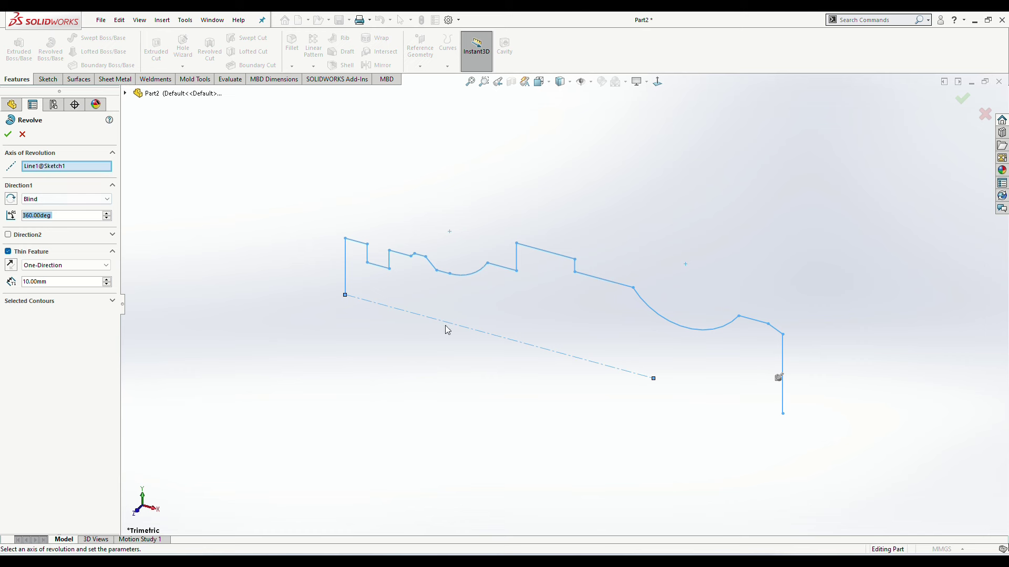
pyautogui.rightClick(83, 166)
pyautogui.click(121, 174)
pyautogui.click(494, 336)
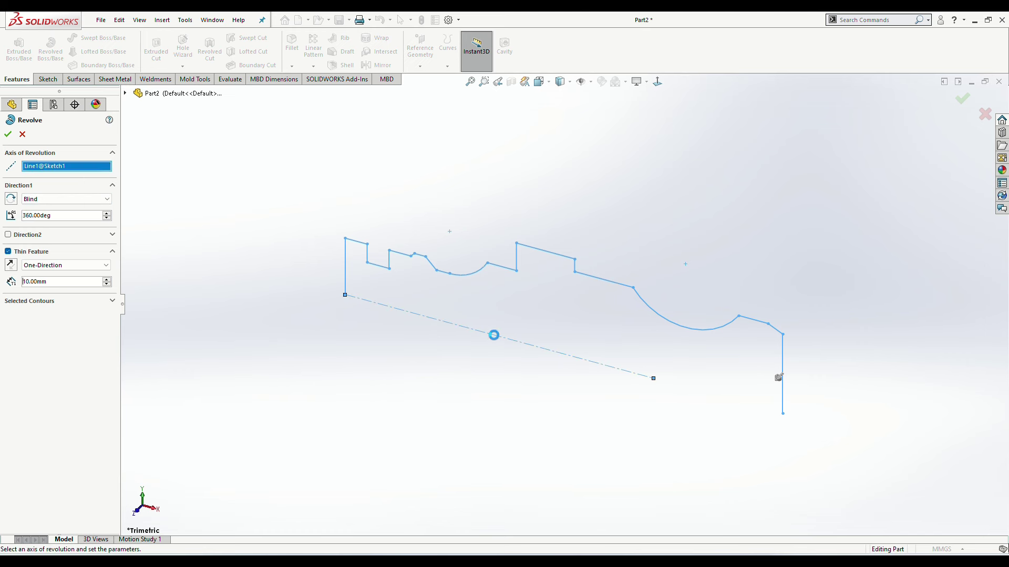
pyautogui.click(22, 134)
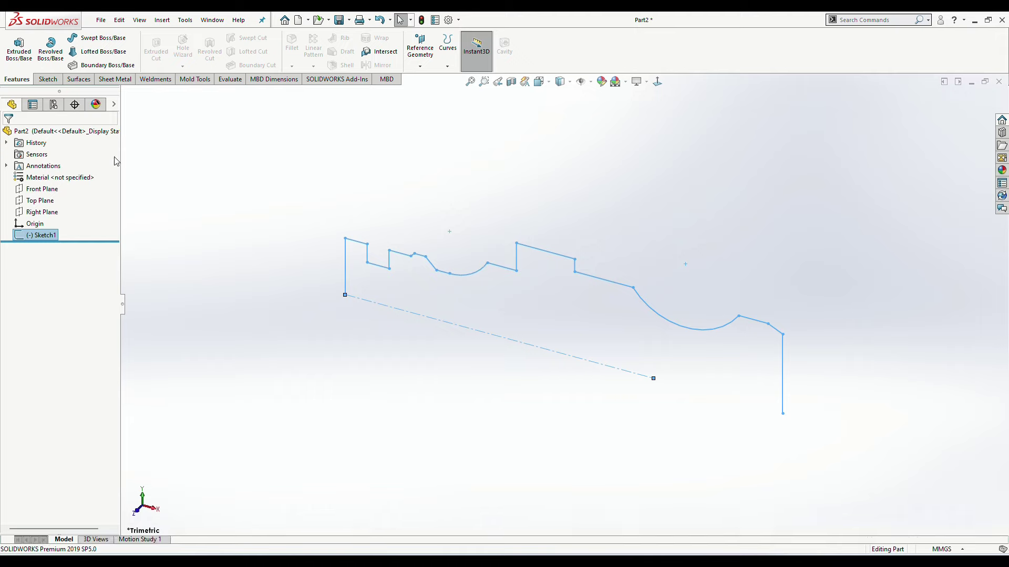
pyautogui.click(50, 47)
pyautogui.click(528, 292)
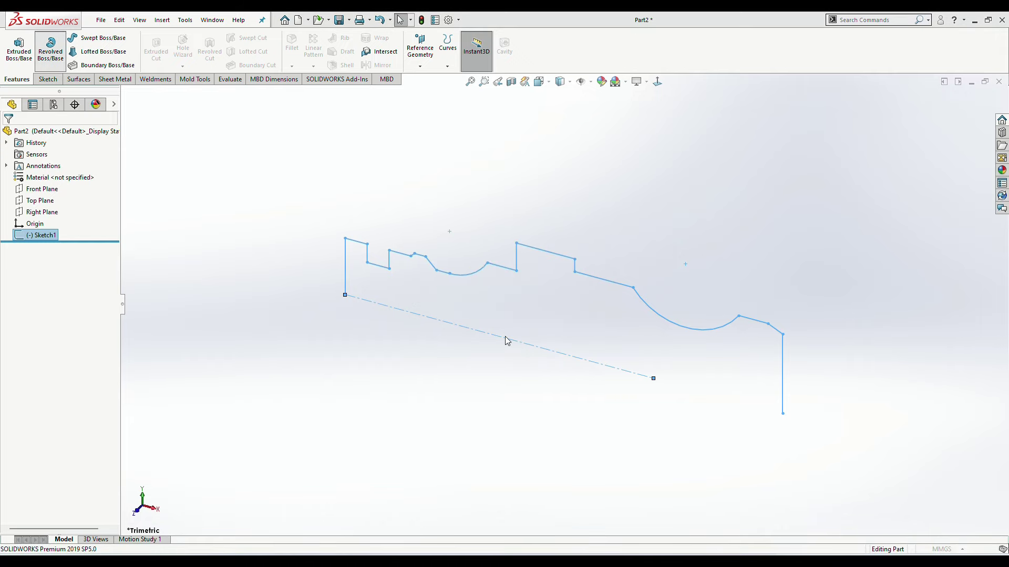
pyautogui.moveTo(212, 212)
pyautogui.mouseDown(button='middle')
pyautogui.moveTo(259, 223)
pyautogui.moveTo(293, 137)
pyautogui.moveTo(252, 118)
pyautogui.mouseUp(button='middle')
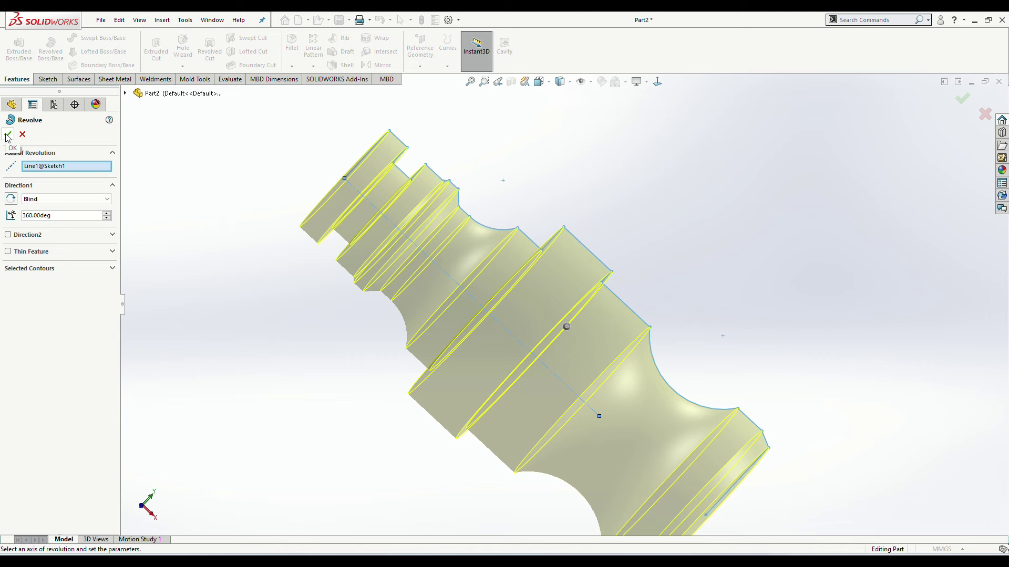
# Step: Cancel the revolve, then reopen and exit Sketch1 for editing
pyautogui.click(22, 135)
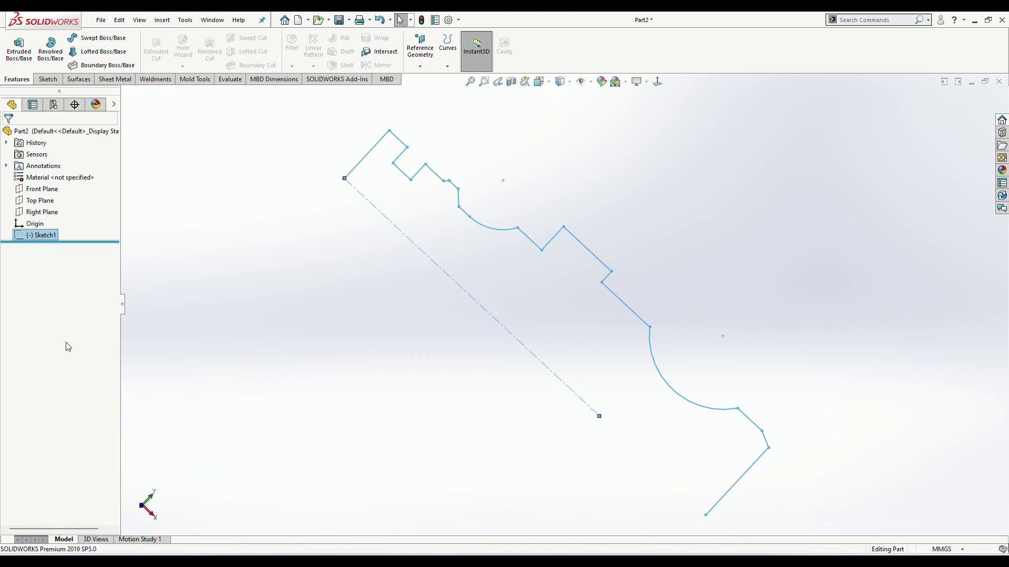
pyautogui.rightClick(36, 236)
pyautogui.click(171, 198)
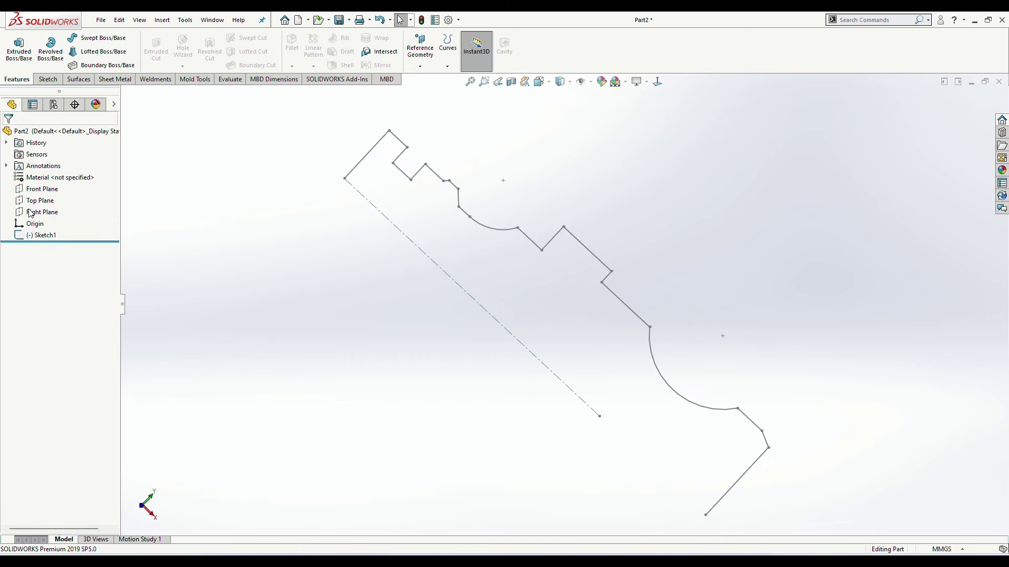
pyautogui.rightClick(49, 240)
pyautogui.click(57, 206)
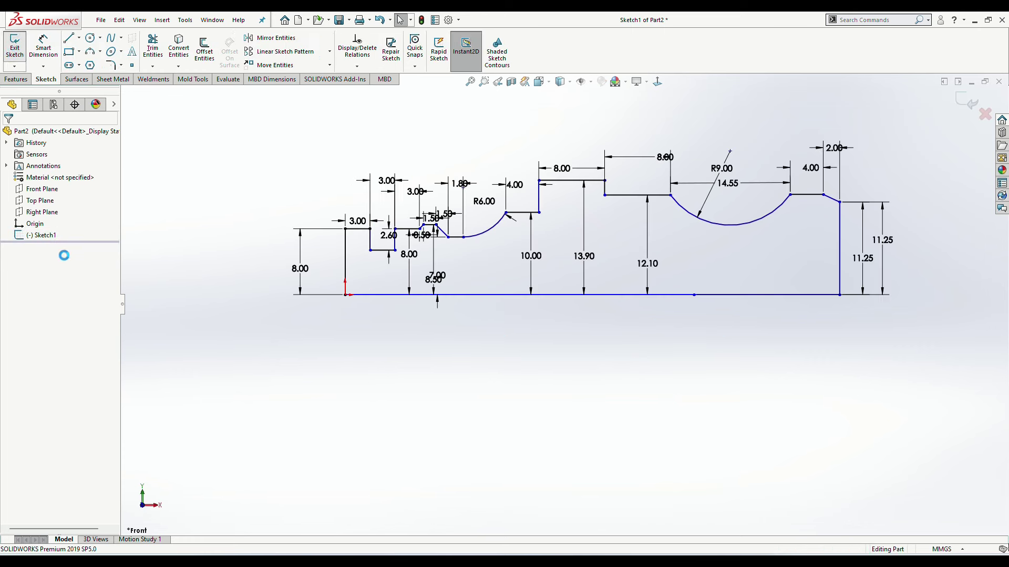
pyautogui.click(14, 48)
# Step: Revolve the profile 360° about its bottom line (Line1) into Revolve1
pyautogui.click(51, 50)
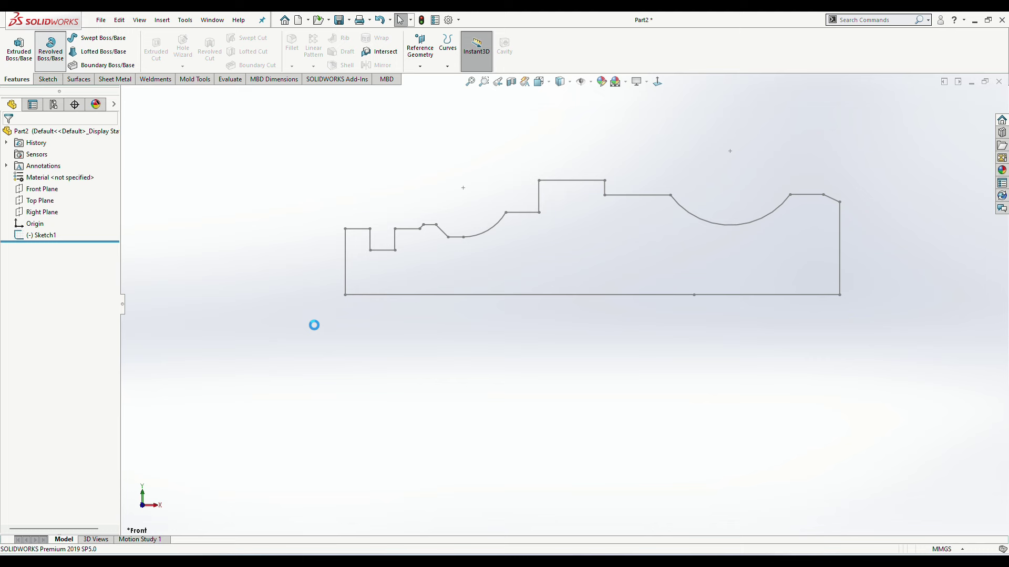
pyautogui.click(484, 295)
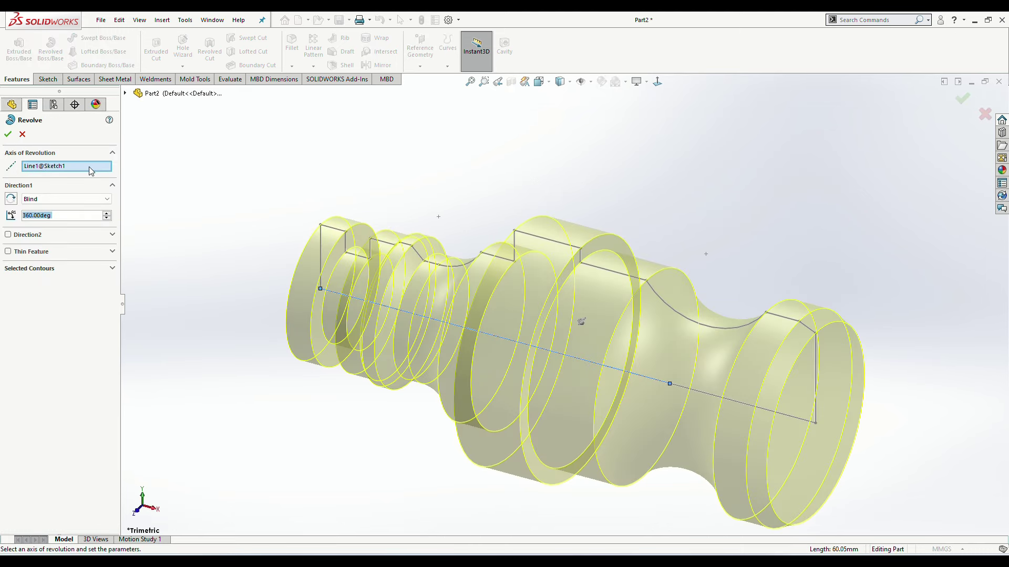
pyautogui.click(8, 135)
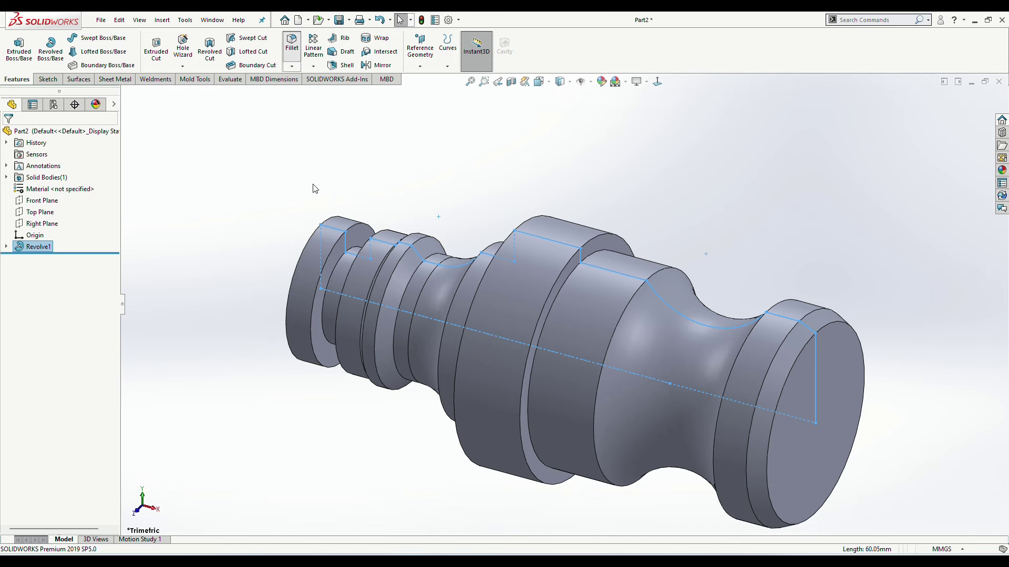
# Step: Fillet the small end's outer edge with a 3 mm radius
pyautogui.moveTo(360, 169)
pyautogui.mouseDown(button='middle')
pyautogui.moveTo(374, 185)
pyautogui.moveTo(395, 177)
pyautogui.mouseUp(button='middle')
pyautogui.click(424, 200)
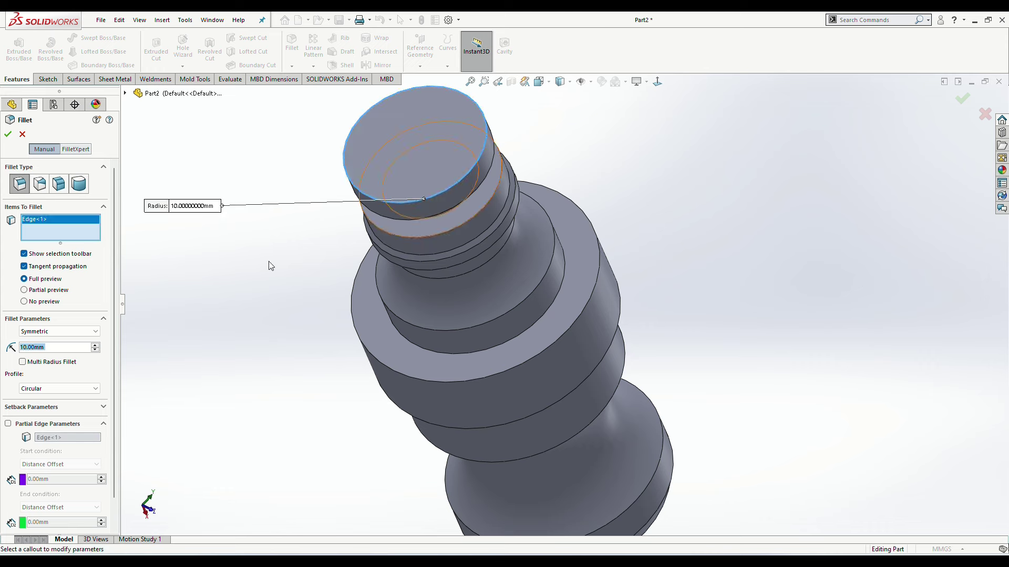
pyautogui.write('3')
pyautogui.press('Return')
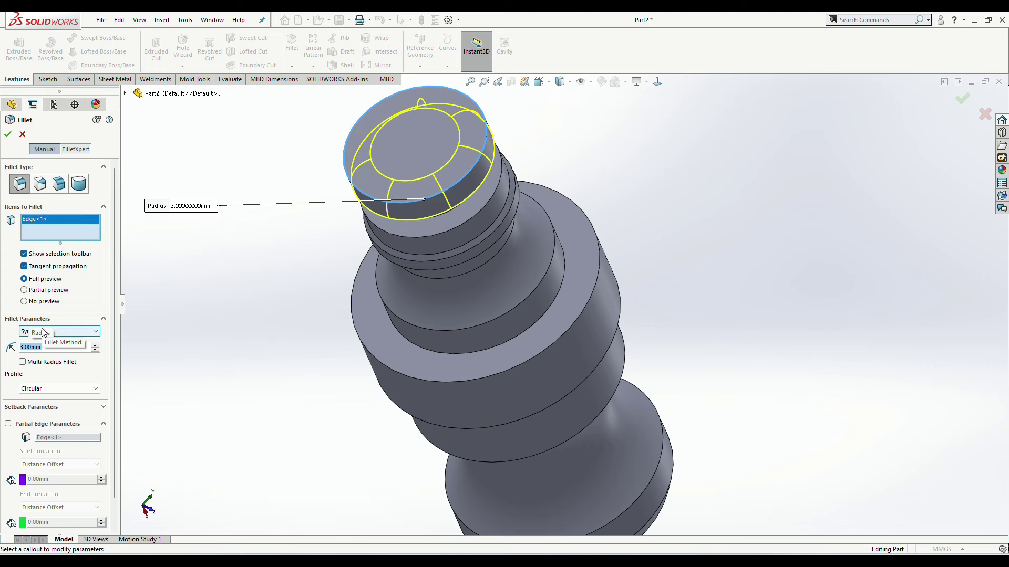
pyautogui.press('Return')
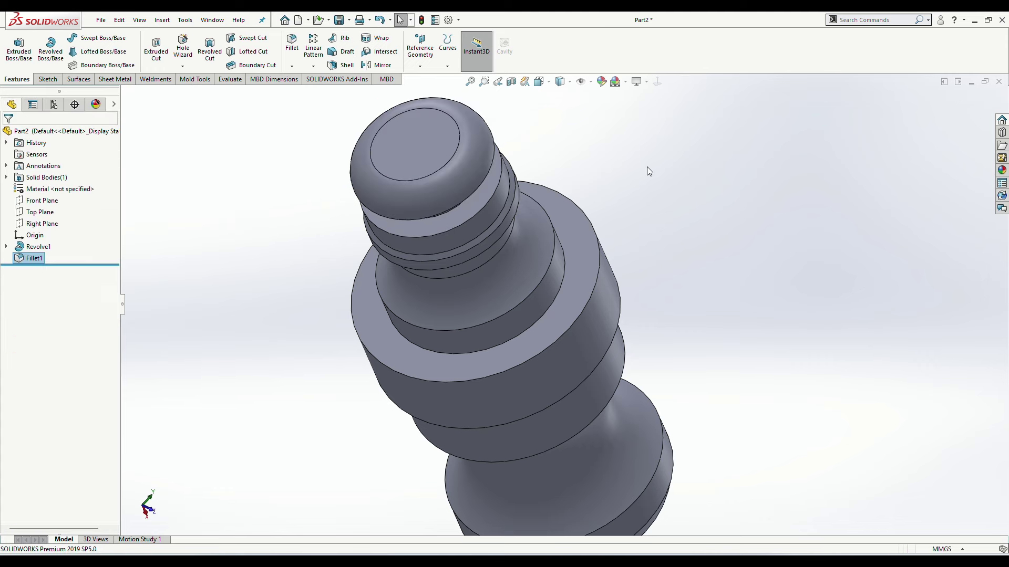
# Step: Sketch an Ø8 circle at the origin on the small end face
pyautogui.moveTo(566, 127); pyautogui.dragTo(391, 160, button='middle')
pyautogui.click(390, 160)
pyautogui.rightClick(391, 160)
pyautogui.click(418, 148)
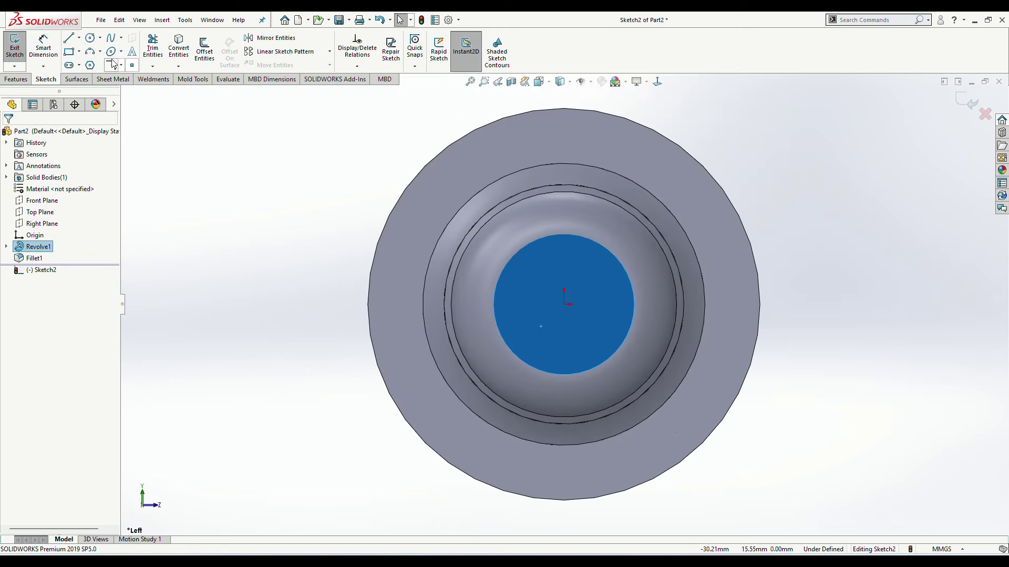
pyautogui.click(91, 38)
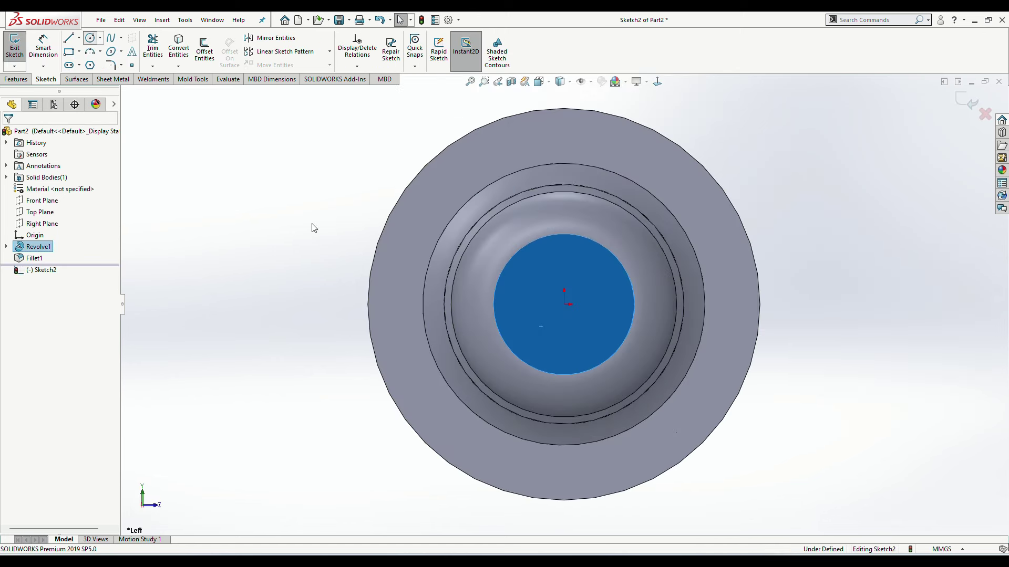
pyautogui.click(564, 303)
pyautogui.press('Return')
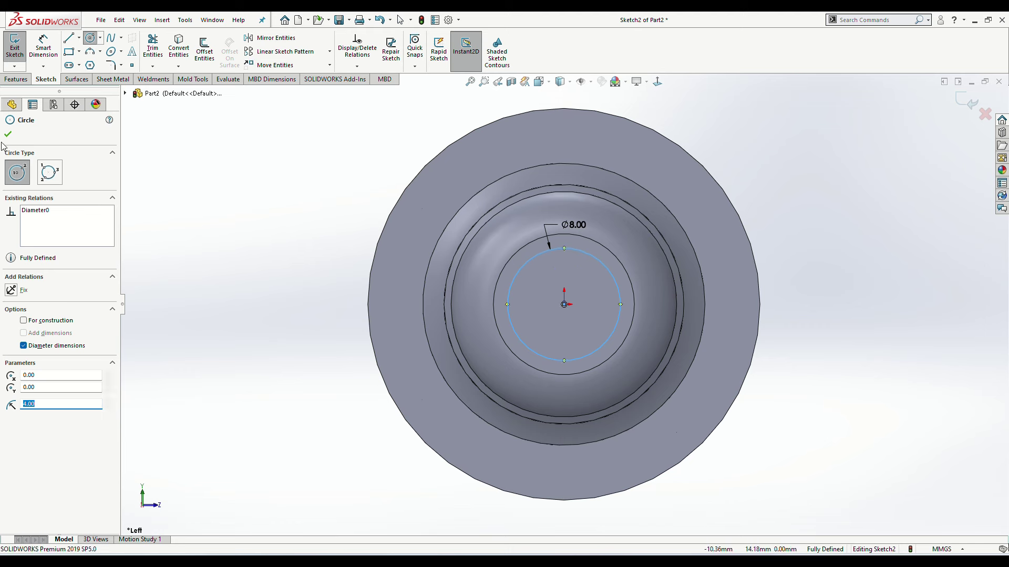
pyautogui.click(8, 133)
pyautogui.click(14, 46)
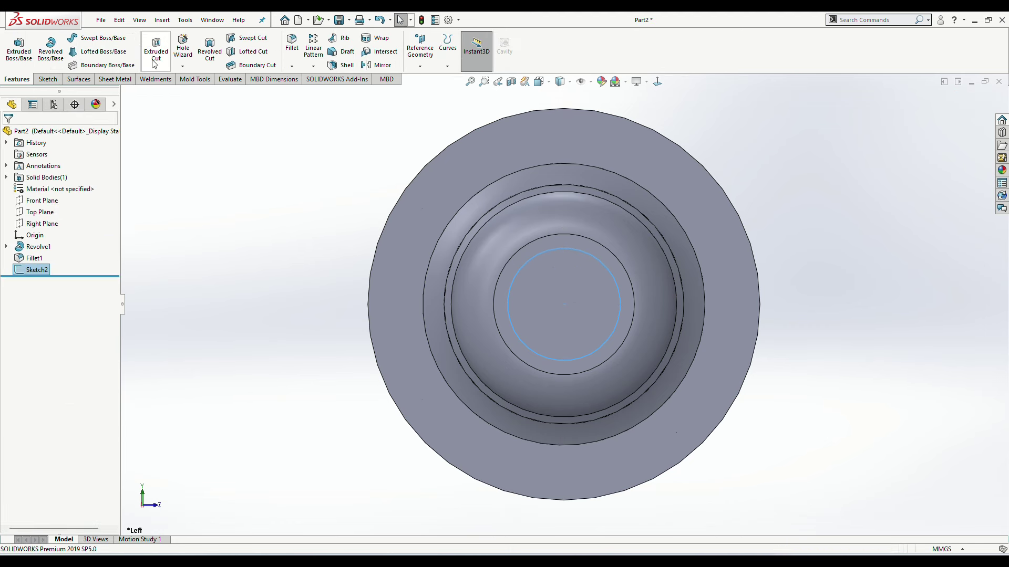
# Step: Cut the Ø8 circle Through All to bore the shaft lengthwise
pyautogui.click(156, 50)
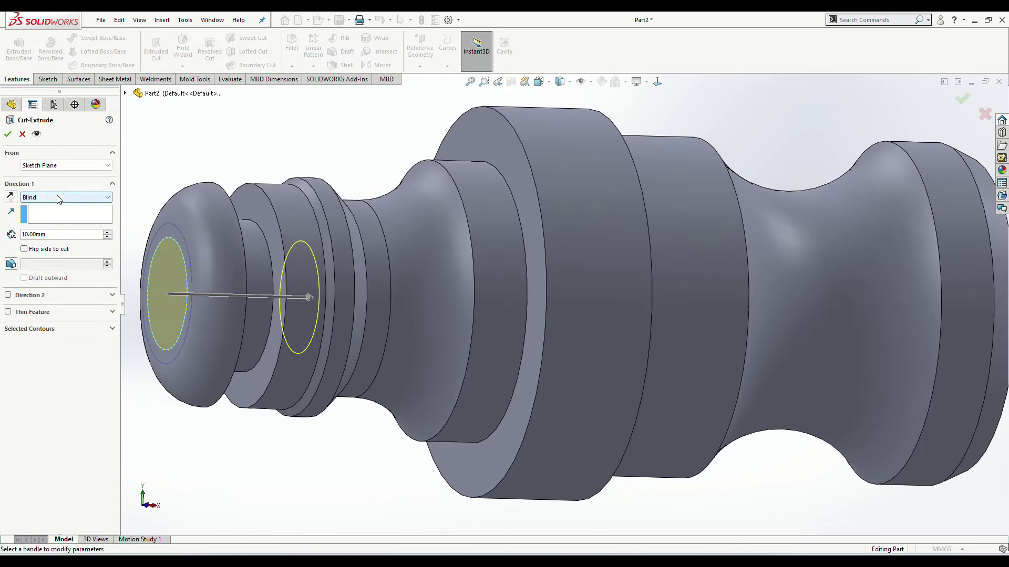
pyautogui.click(59, 197)
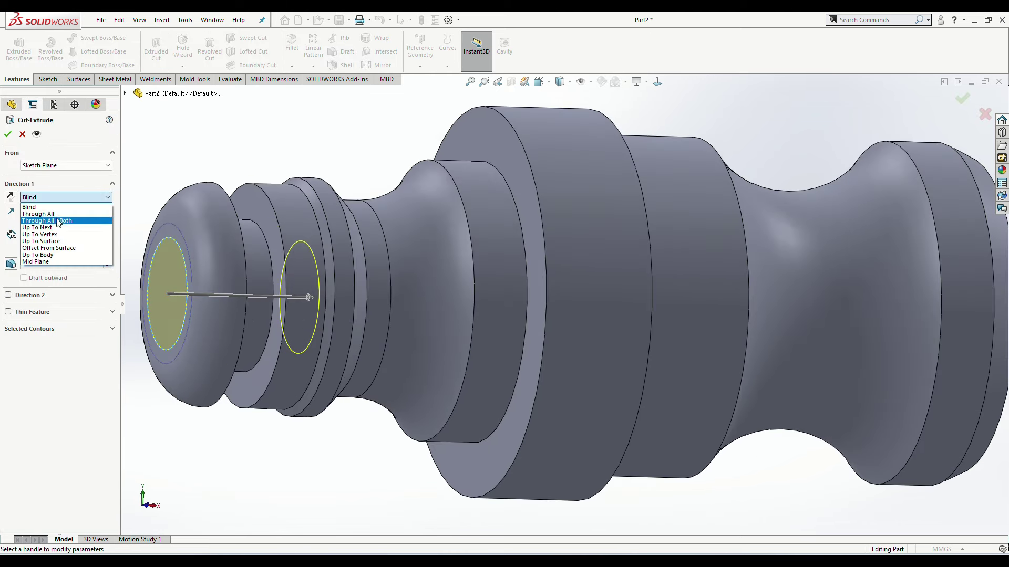
pyautogui.click(48, 212)
pyautogui.click(8, 135)
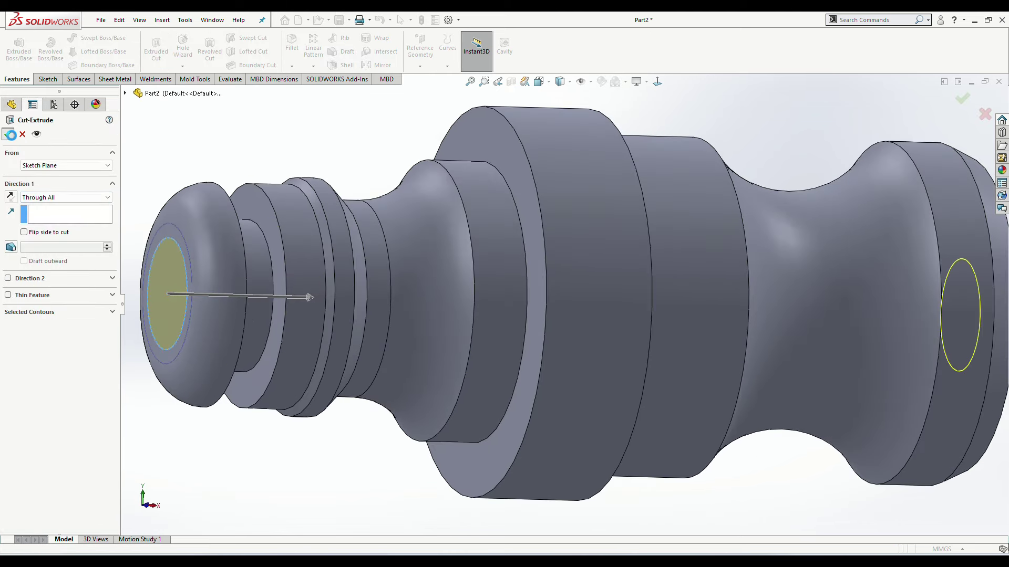
# Step: Orbit to the flange face and start a new sketch on it
pyautogui.press('z')
pyautogui.press('z')
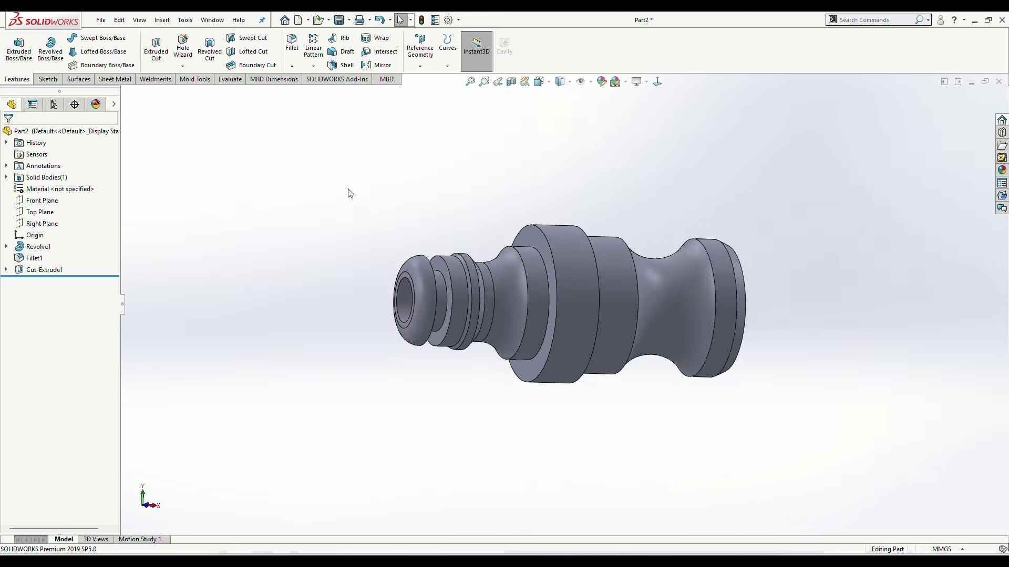
pyautogui.moveTo(463, 98)
pyautogui.mouseDown(button='middle')
pyautogui.moveTo(523, 153)
pyautogui.moveTo(563, 249)
pyautogui.mouseUp(button='middle')
pyautogui.rightClick(562, 249)
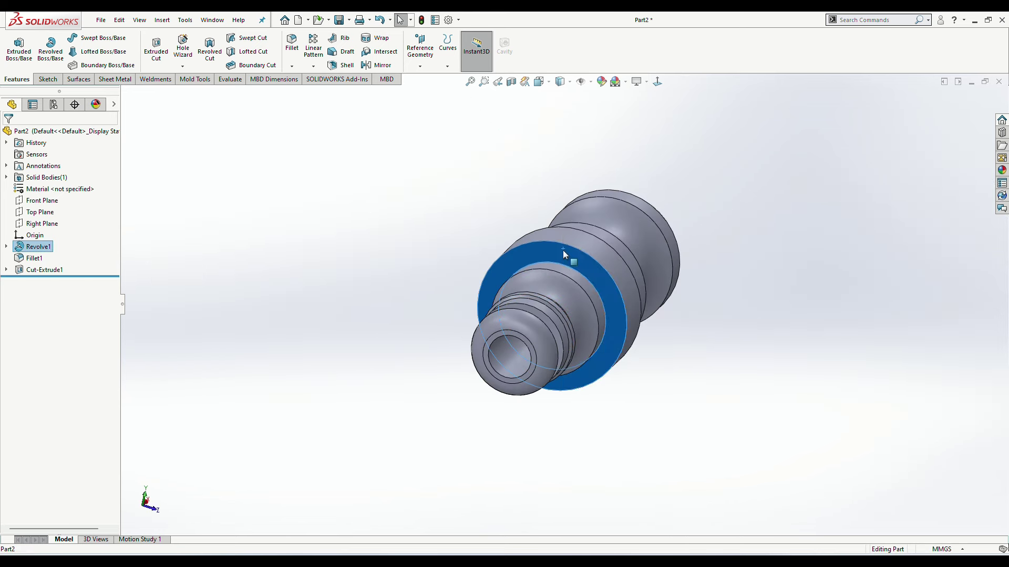
pyautogui.click(589, 236)
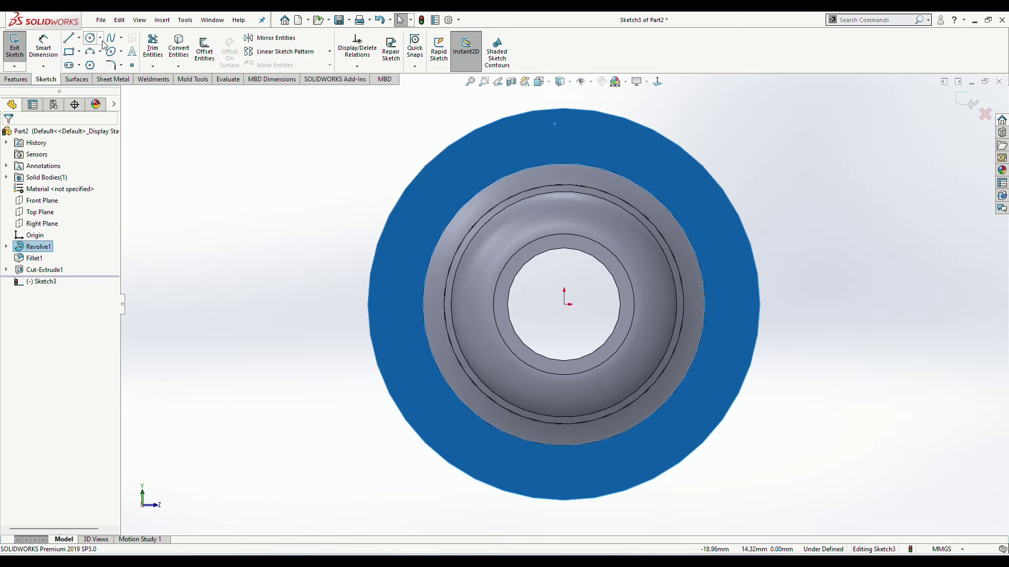
# Step: Convert the flange's outer circular edge into a sketch circle
pyautogui.click(90, 52)
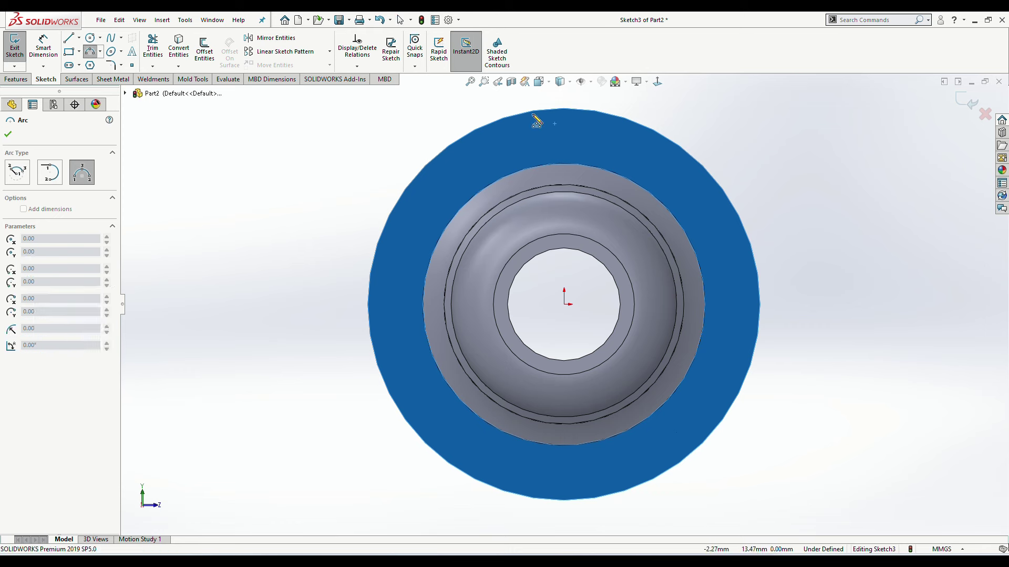
pyautogui.click(178, 48)
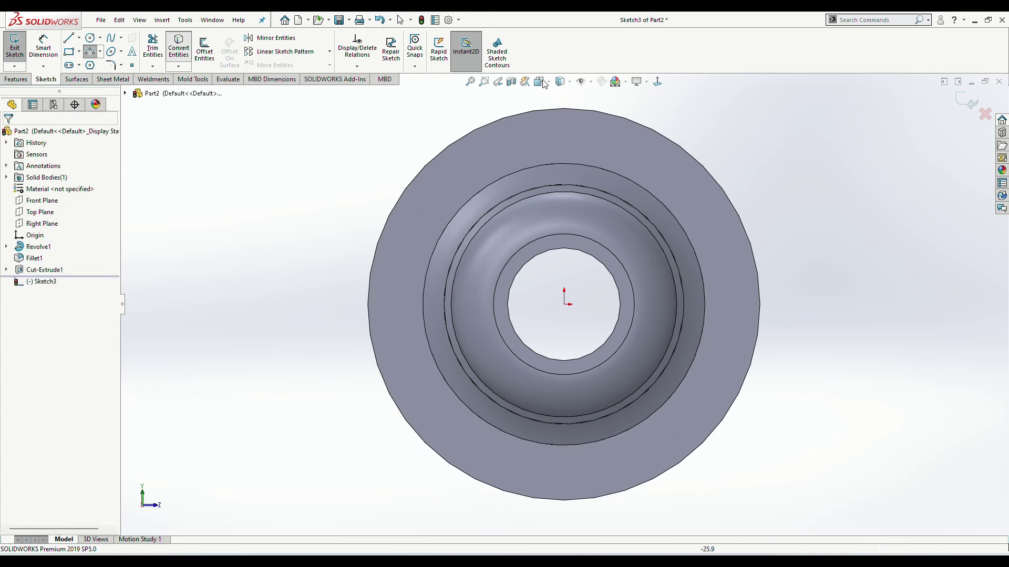
pyautogui.click(537, 111)
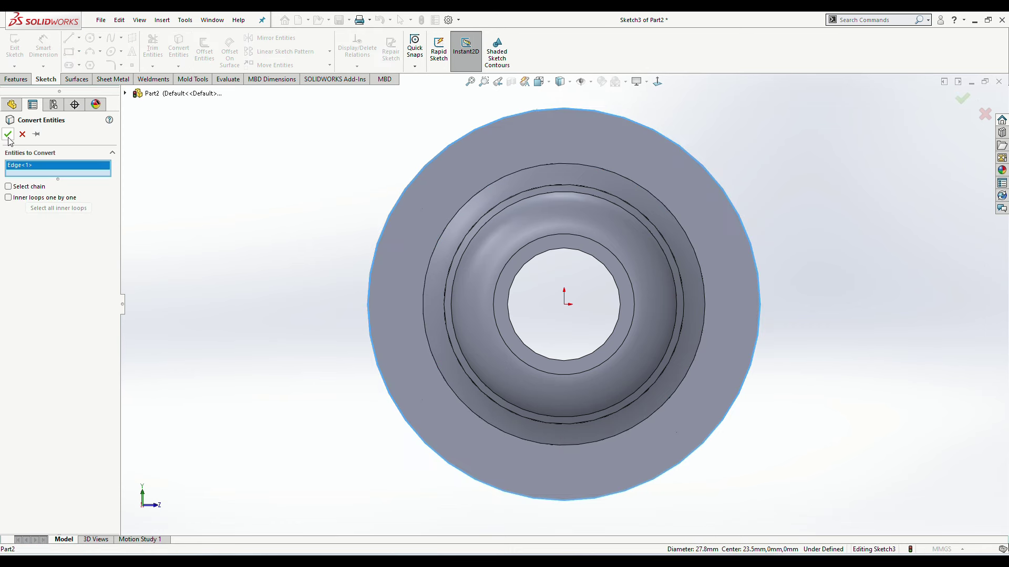
pyautogui.click(8, 135)
# Step: Draw a small three-point arc on the flange's top edge
pyautogui.click(89, 52)
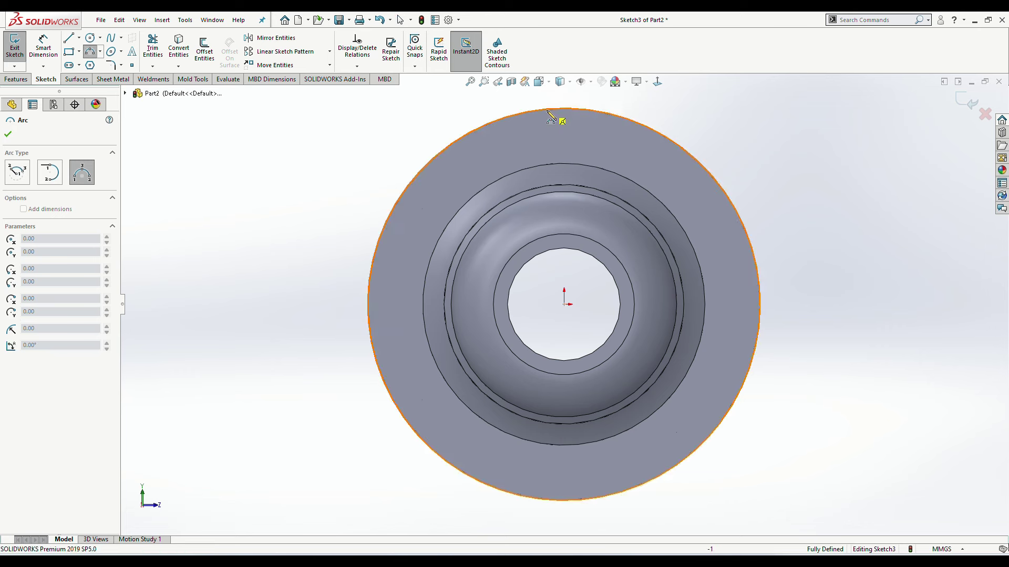
pyautogui.click(552, 115)
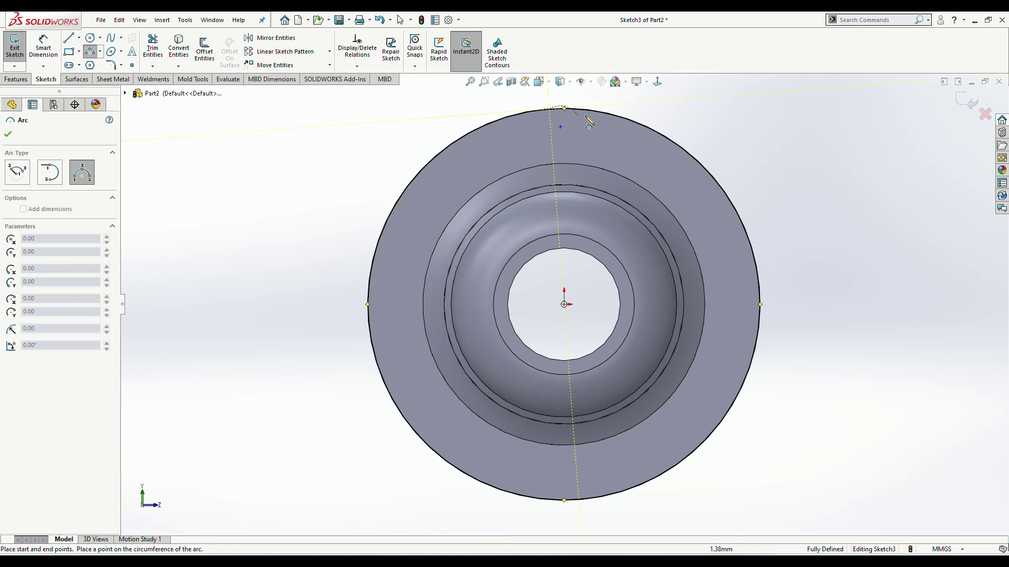
pyautogui.click(582, 111)
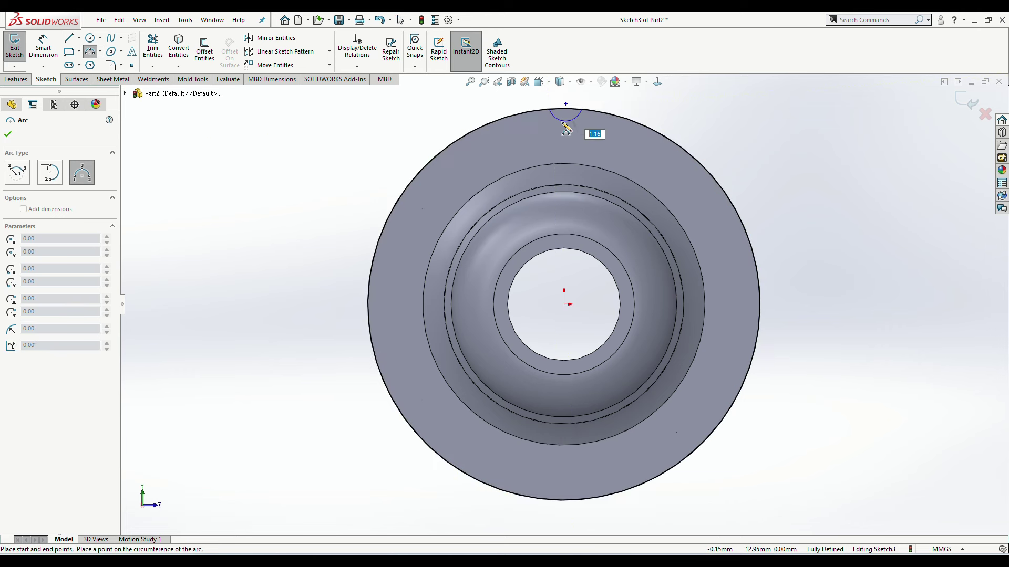
pyautogui.click(573, 113)
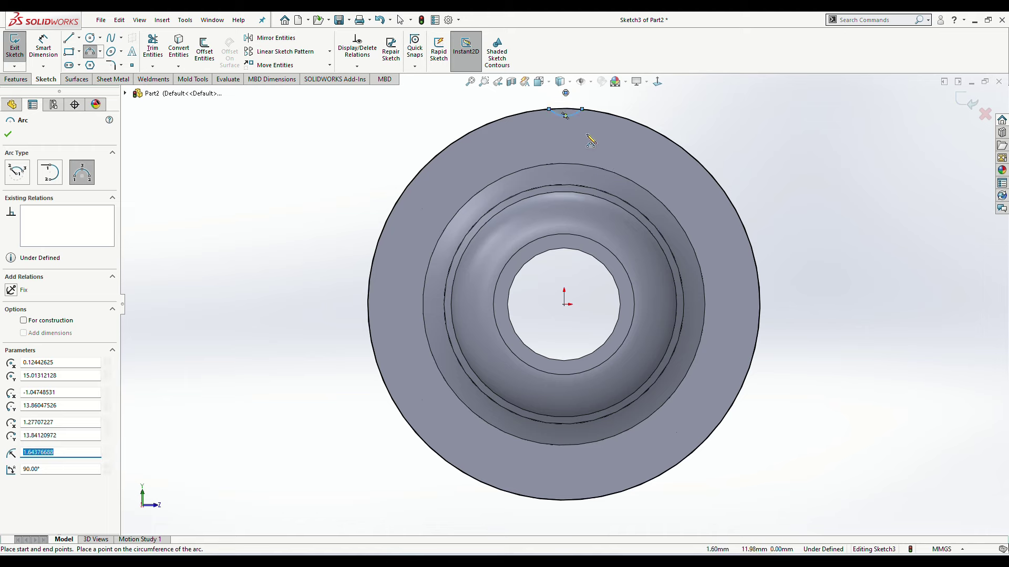
pyautogui.scroll(-5, 591, 140)
pyautogui.click(10, 135)
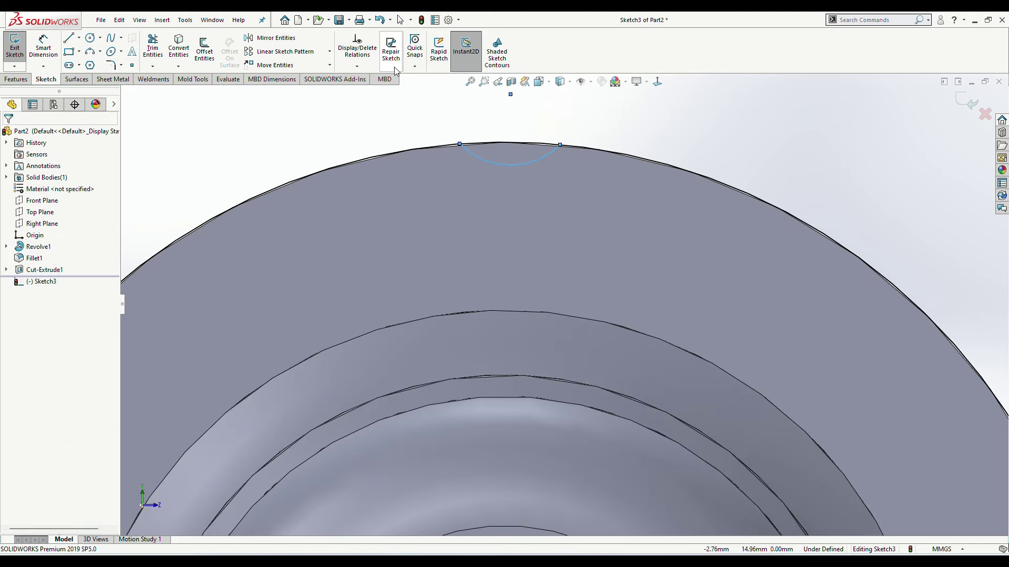
pyautogui.press('z')
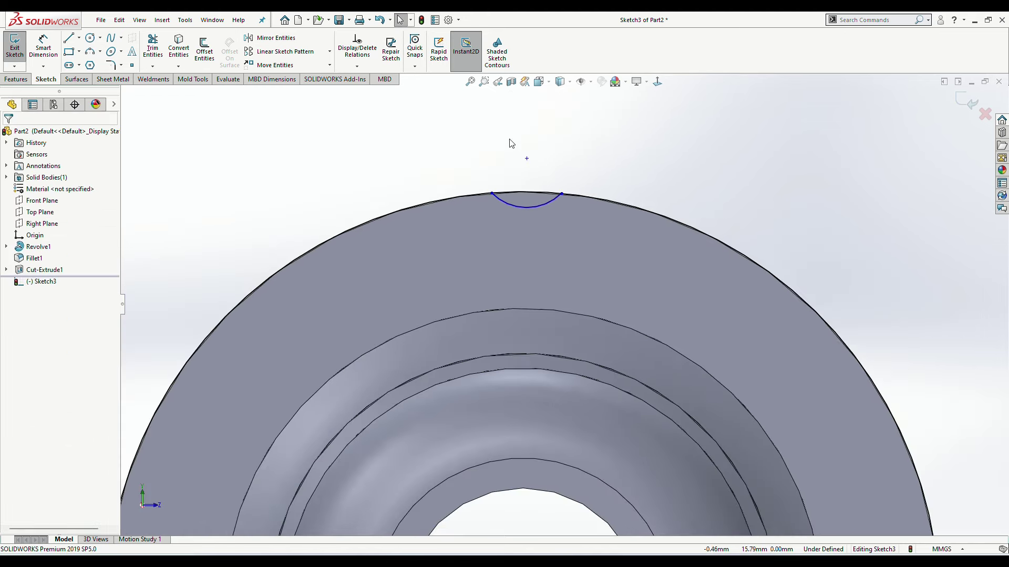
pyautogui.press('z')
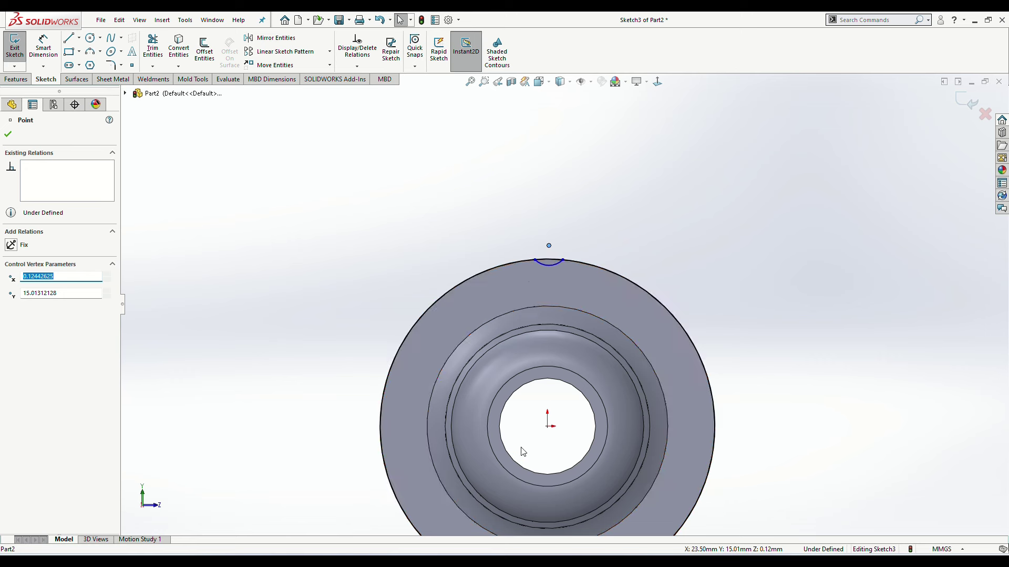
# Step: Add a Vertical relation between the arc's centre and the origin
pyautogui.keyDown('ctrl'); pyautogui.click(547, 427); pyautogui.keyUp('ctrl')
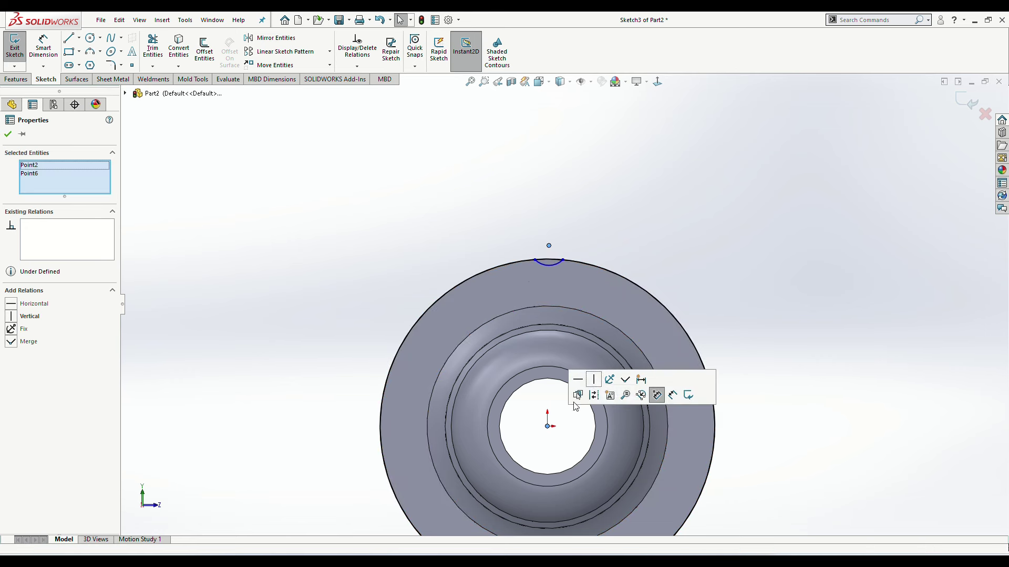
pyautogui.click(625, 232)
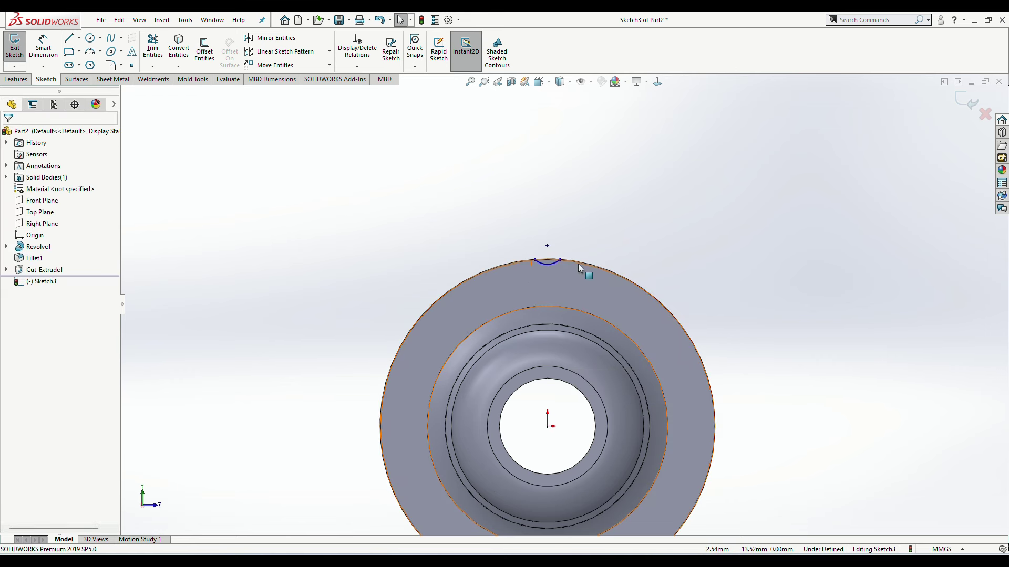
pyautogui.scroll(-3, 559, 244)
pyautogui.scroll(-2, 560, 244)
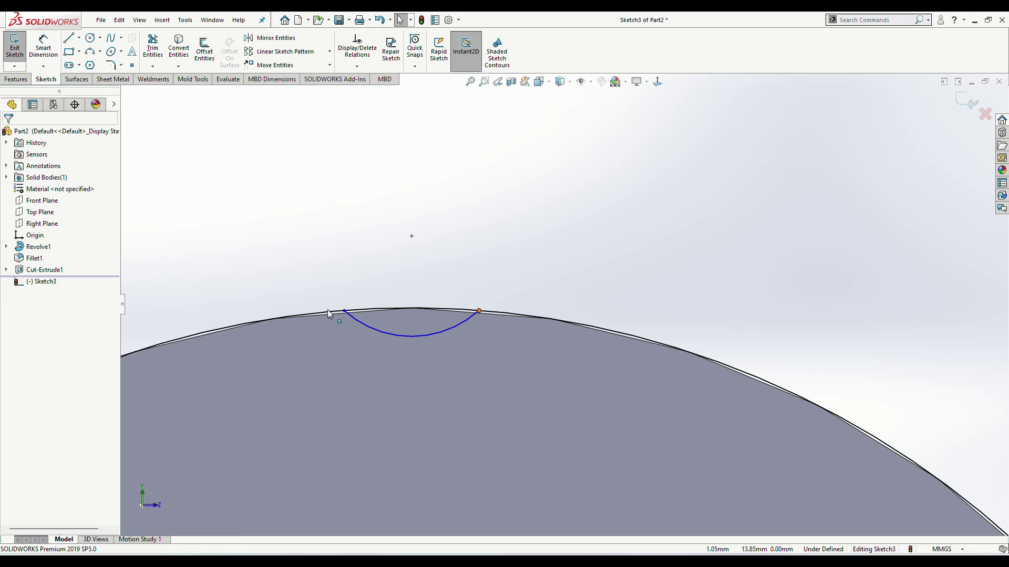
# Step: Try merging the arc's endpoints, undo it, and check the arc's centre point
pyautogui.click(345, 311)
pyautogui.keyDown('ctrl'); pyautogui.click(479, 311); pyautogui.keyUp('ctrl')
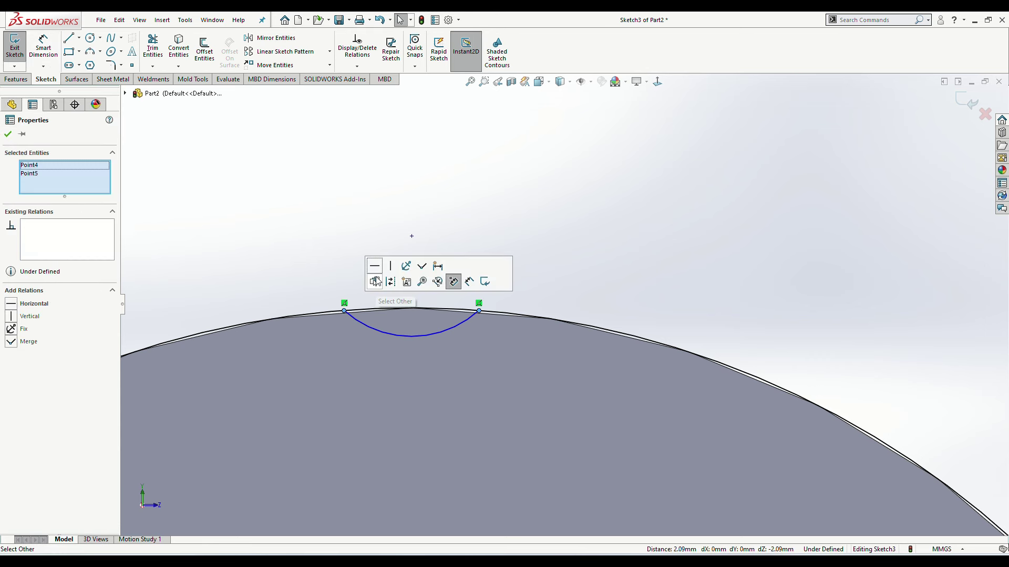
pyautogui.click(422, 266)
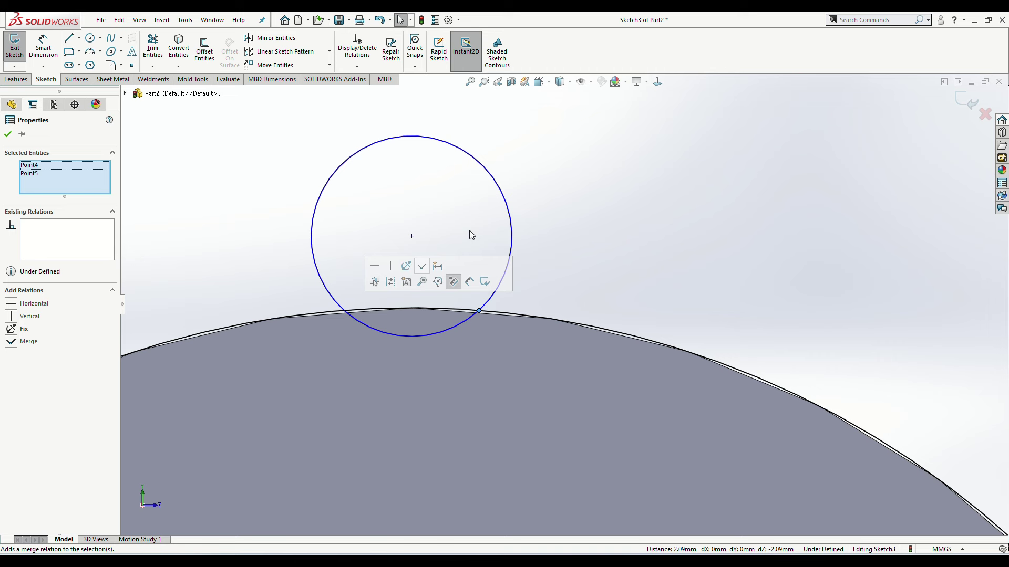
pyautogui.hotkey('ctrl', 'z')
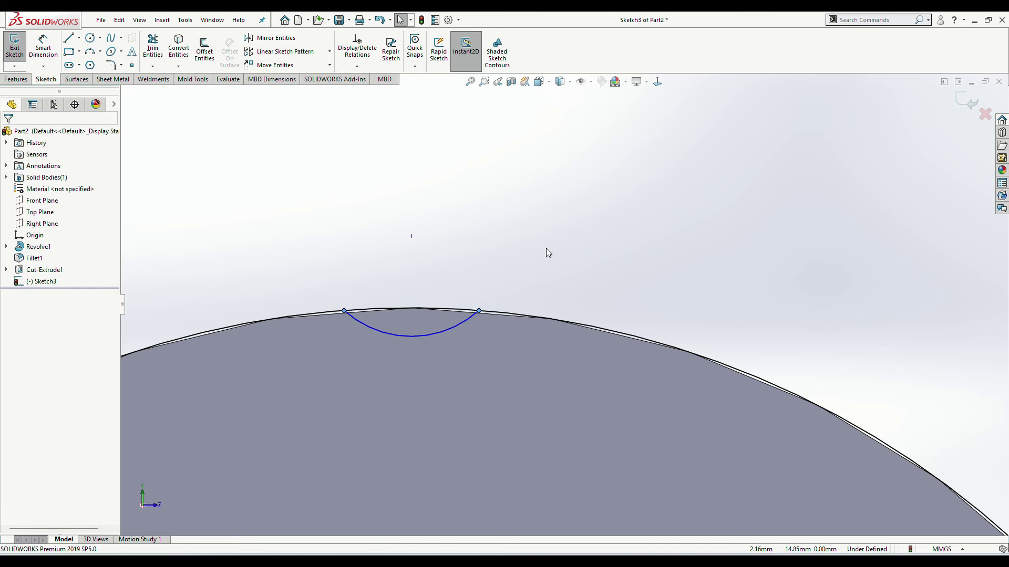
pyautogui.scroll(1, 547, 248)
pyautogui.scroll(4, 493, 285)
pyautogui.click(512, 283)
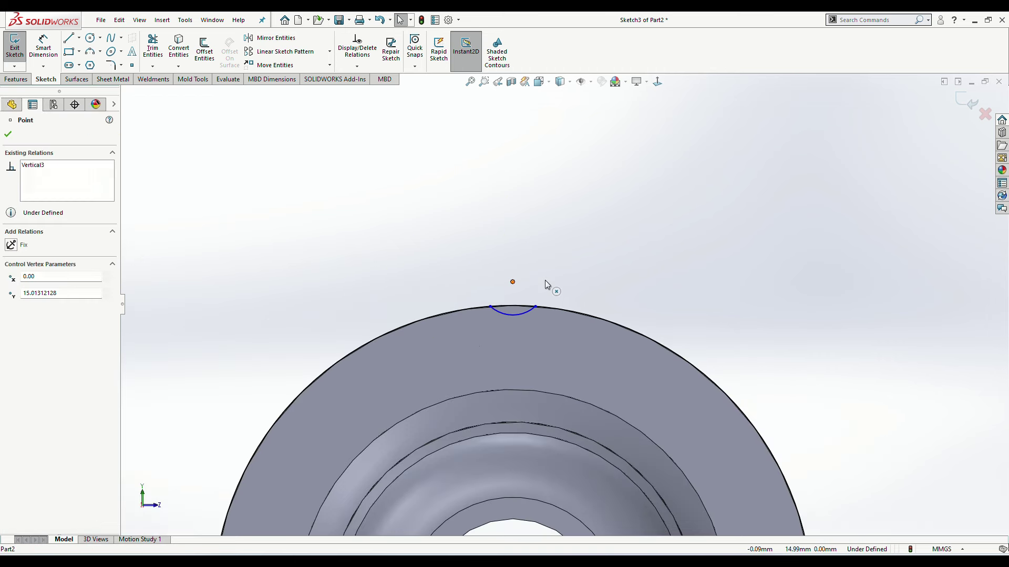
pyautogui.press('Escape')
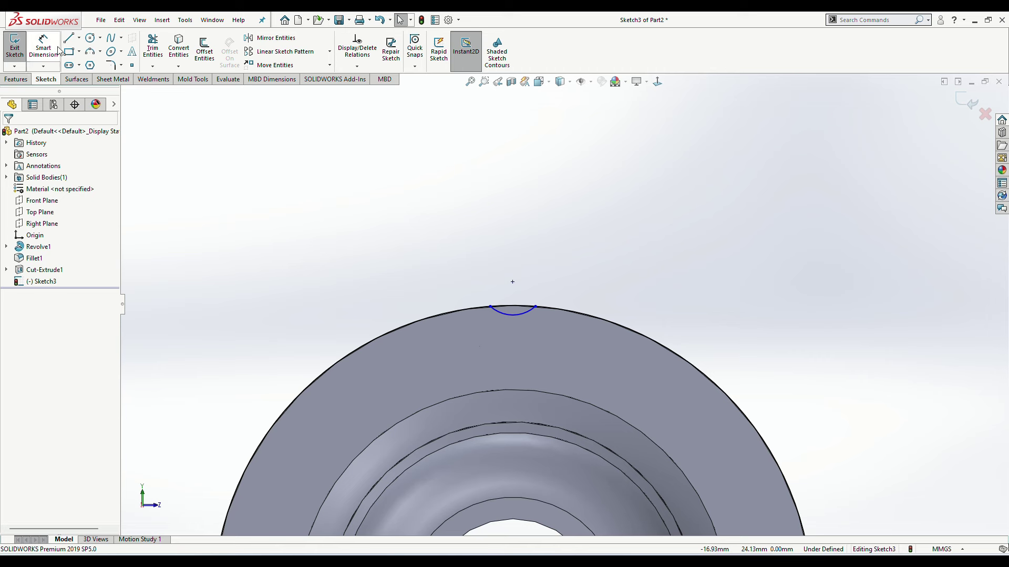
# Step: Dimension the arc's radius to 2 mm
pyautogui.click(43, 47)
pyautogui.click(541, 288)
pyautogui.click(536, 277)
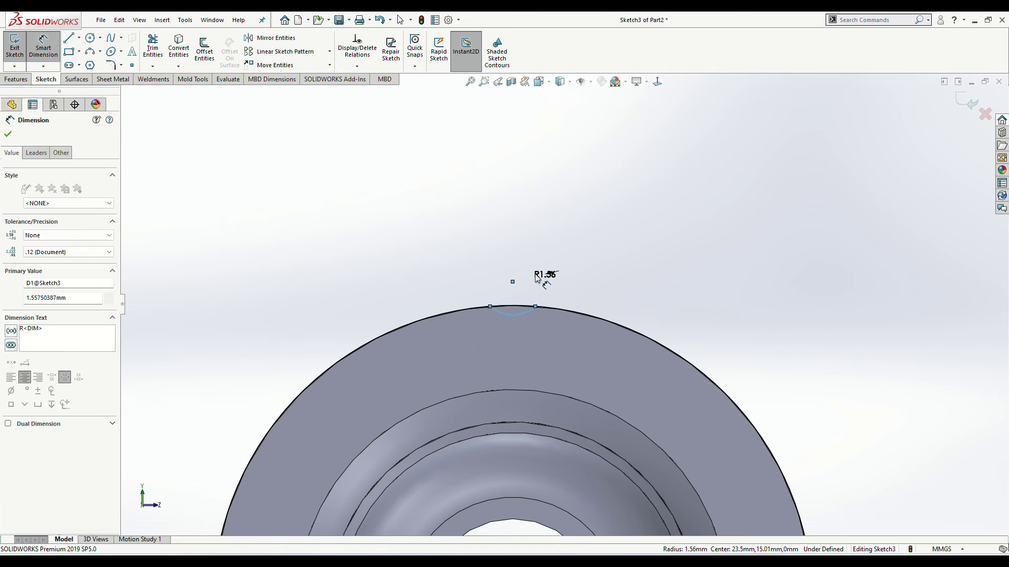
pyautogui.write('2')
pyautogui.press('Return')
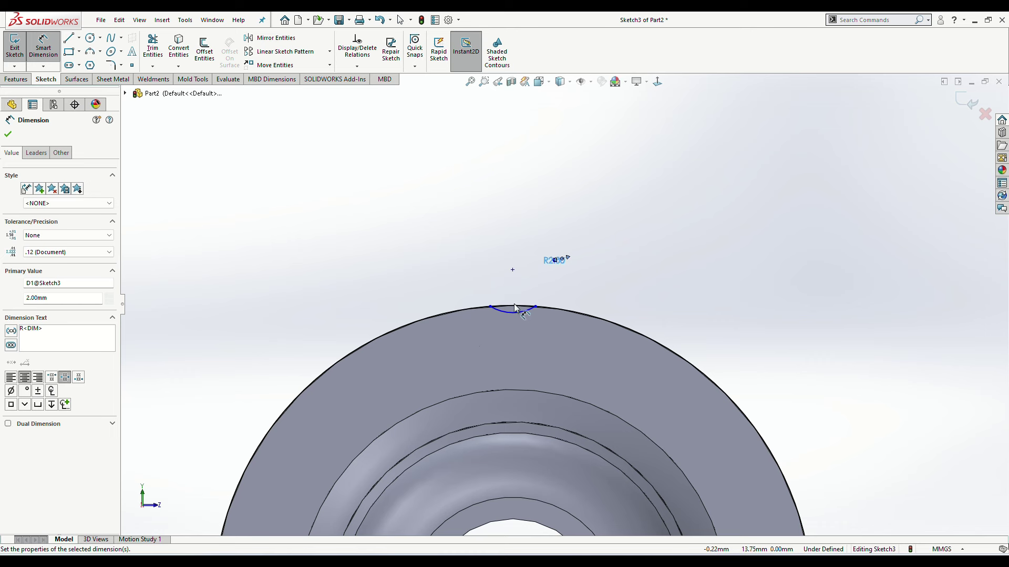
pyautogui.scroll(-5, 541, 306)
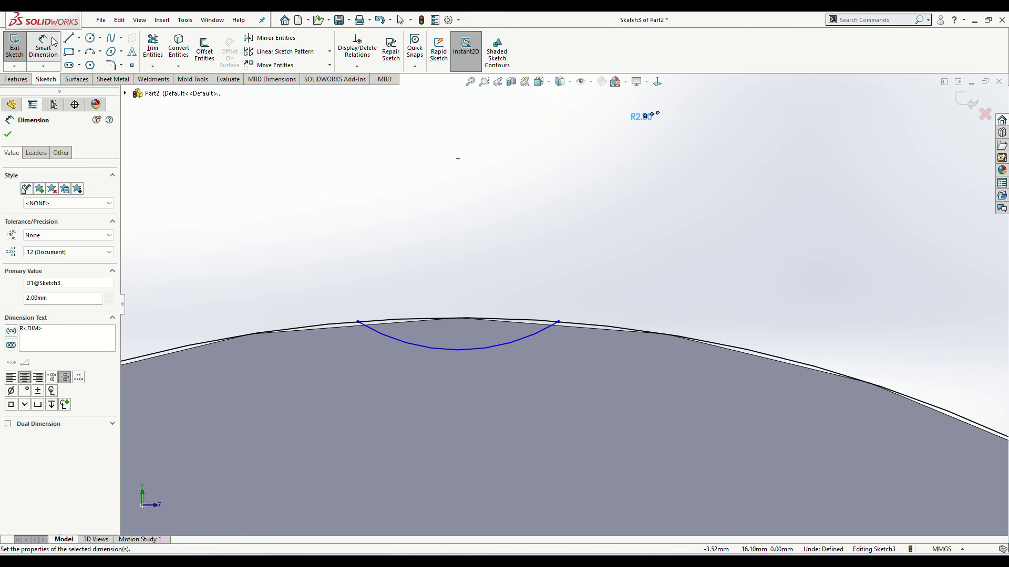
# Step: Try dimensioning the arc's centre point, then clear the selection
pyautogui.click(457, 159)
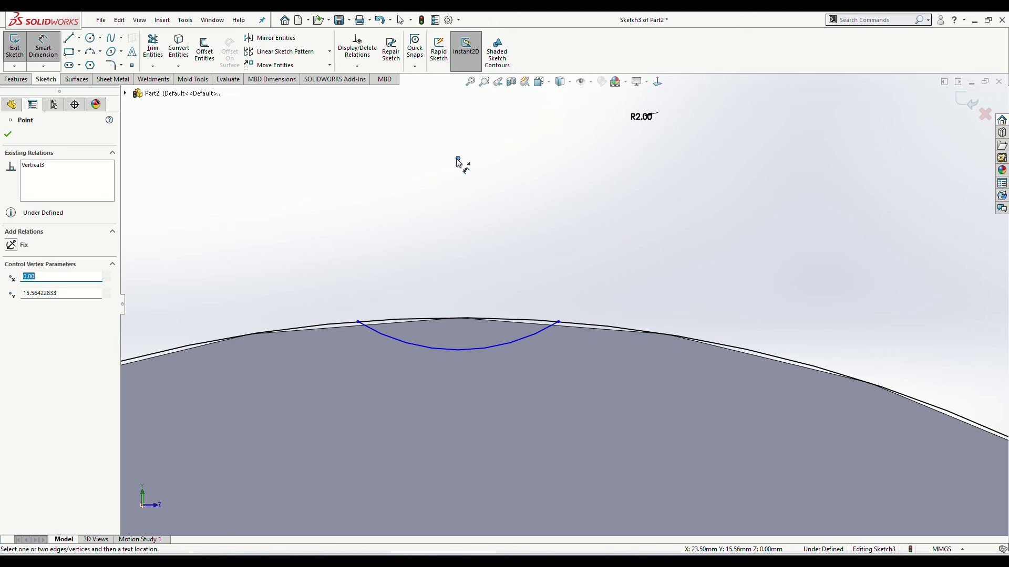
pyautogui.click(487, 259)
pyautogui.scroll(5, 489, 301)
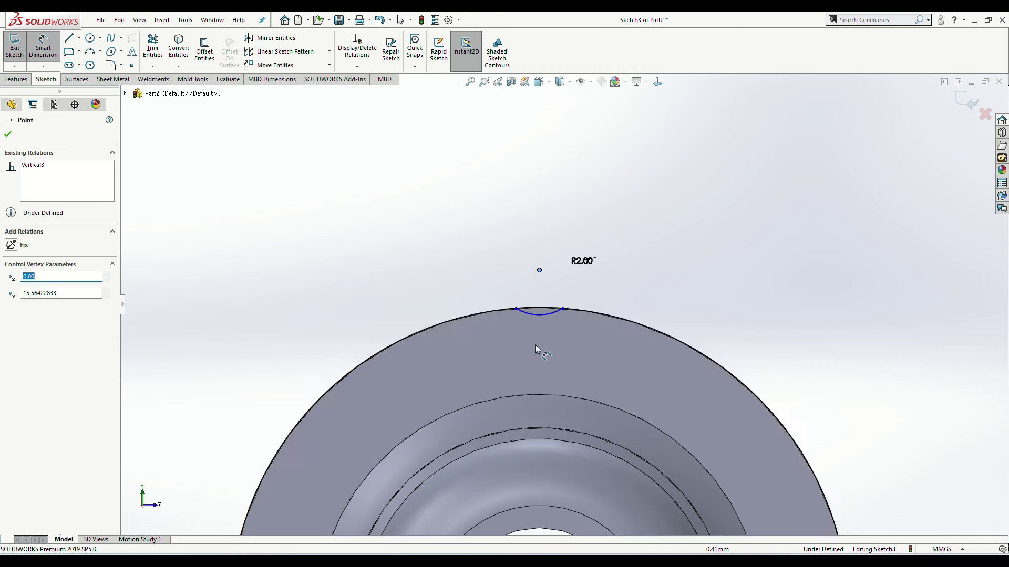
pyautogui.scroll(5, 525, 341)
pyautogui.click(511, 338)
pyautogui.press('Escape')
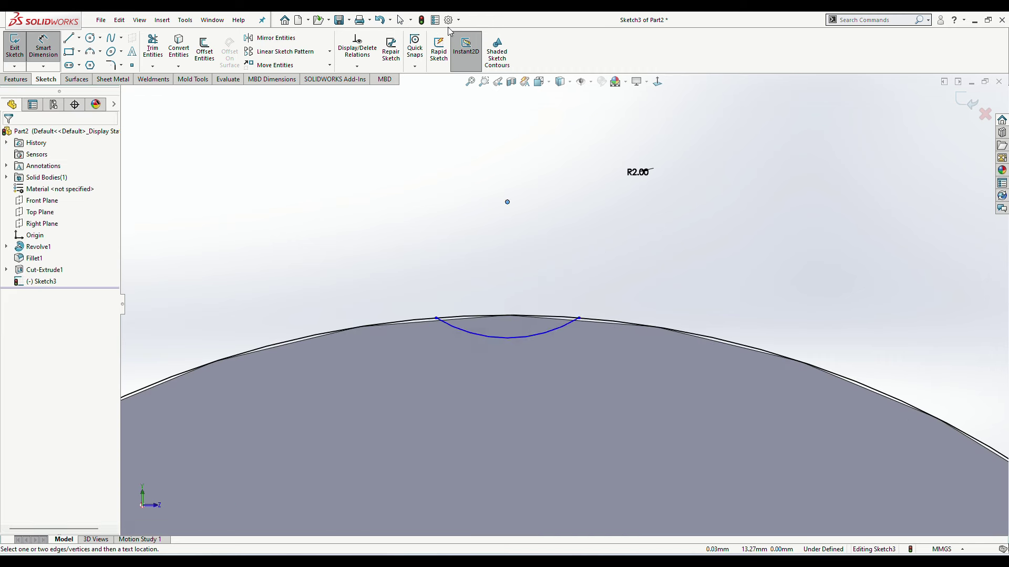
# Step: Cut the region inside the arc as notch Cut-Extrude2
pyautogui.click(15, 47)
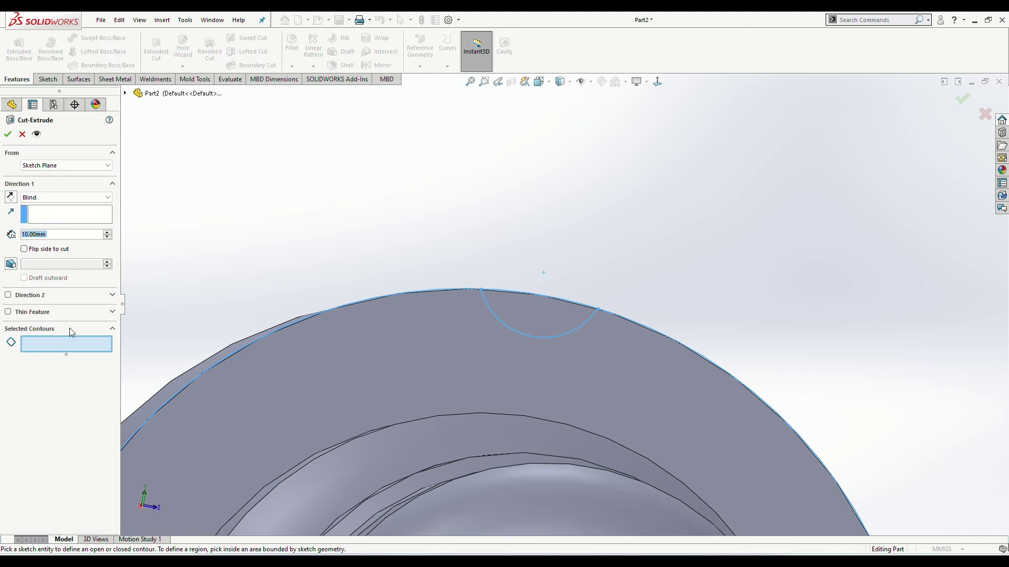
pyautogui.click(536, 322)
pyautogui.moveTo(649, 258)
pyautogui.mouseDown(button='middle')
pyautogui.moveTo(563, 299)
pyautogui.moveTo(455, 324)
pyautogui.moveTo(583, 288)
pyautogui.mouseUp(button='middle')
pyautogui.click(7, 134)
pyautogui.click(403, 204)
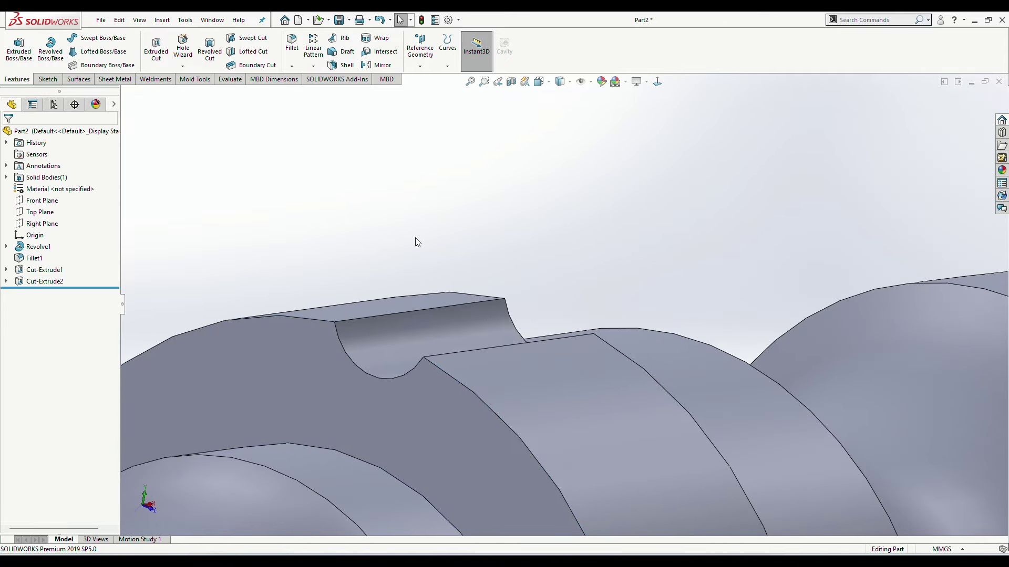
pyautogui.moveTo(415, 238); pyautogui.dragTo(196, 126, button='middle')
# Step: Circular-pattern the notch 12 times, evenly over 360°, about the flange's circular edge
pyautogui.click(313, 66)
pyautogui.click(338, 106)
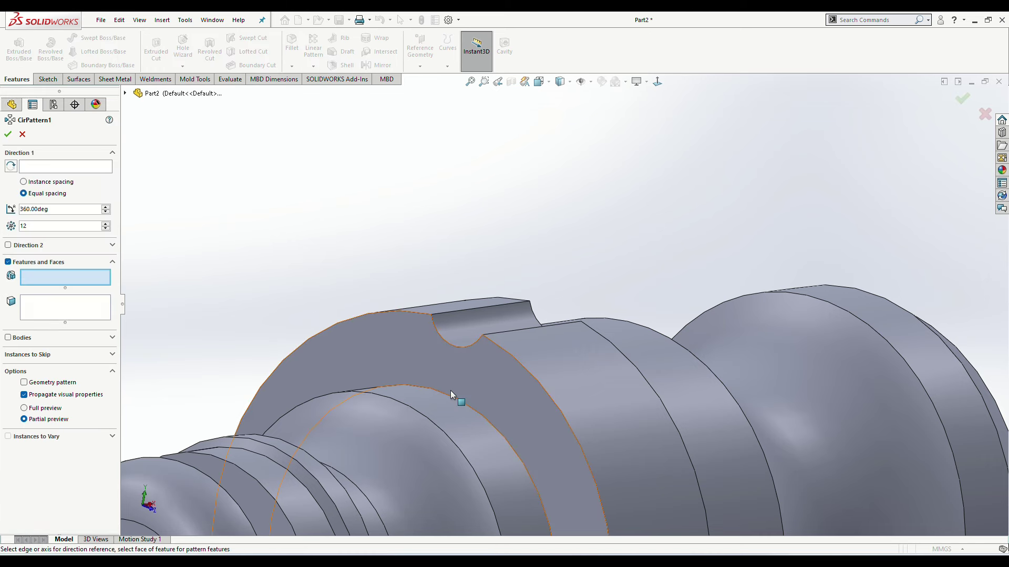
pyautogui.scroll(4, 563, 404)
pyautogui.click(579, 383)
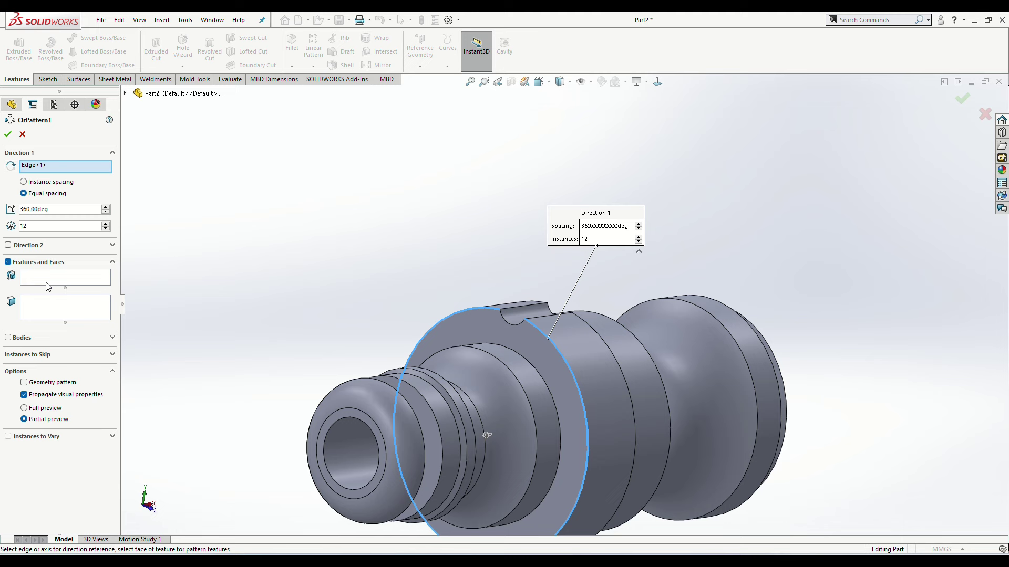
pyautogui.click(529, 313)
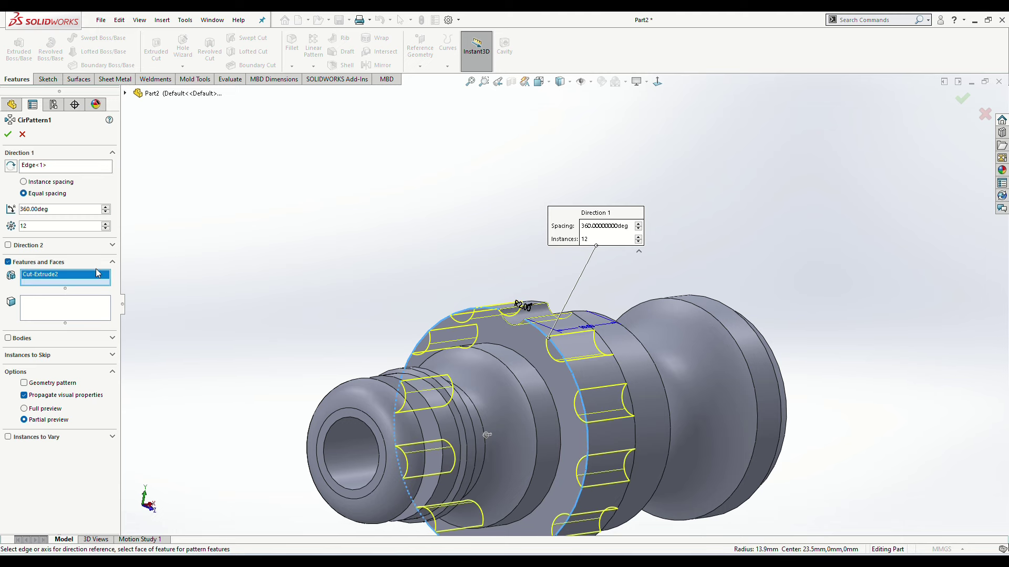
pyautogui.moveTo(351, 278); pyautogui.dragTo(383, 228, button='middle')
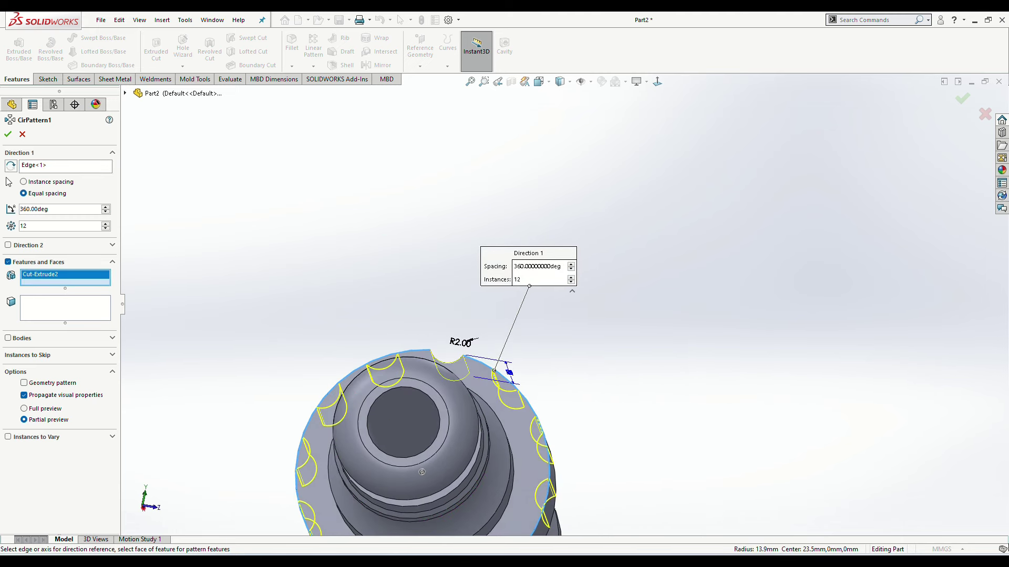
pyautogui.click(9, 134)
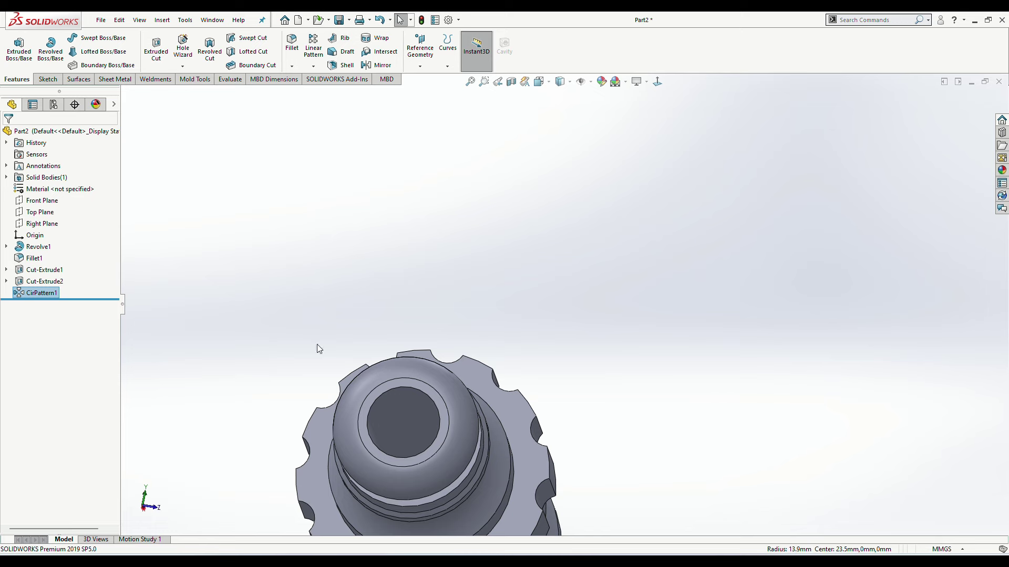
pyautogui.moveTo(313, 357)
pyautogui.mouseDown(button='middle')
pyautogui.moveTo(367, 266)
pyautogui.moveTo(463, 252)
pyautogui.moveTo(504, 375)
pyautogui.moveTo(583, 335)
pyautogui.moveTo(623, 355)
pyautogui.moveTo(578, 315)
pyautogui.mouseUp(button='middle')
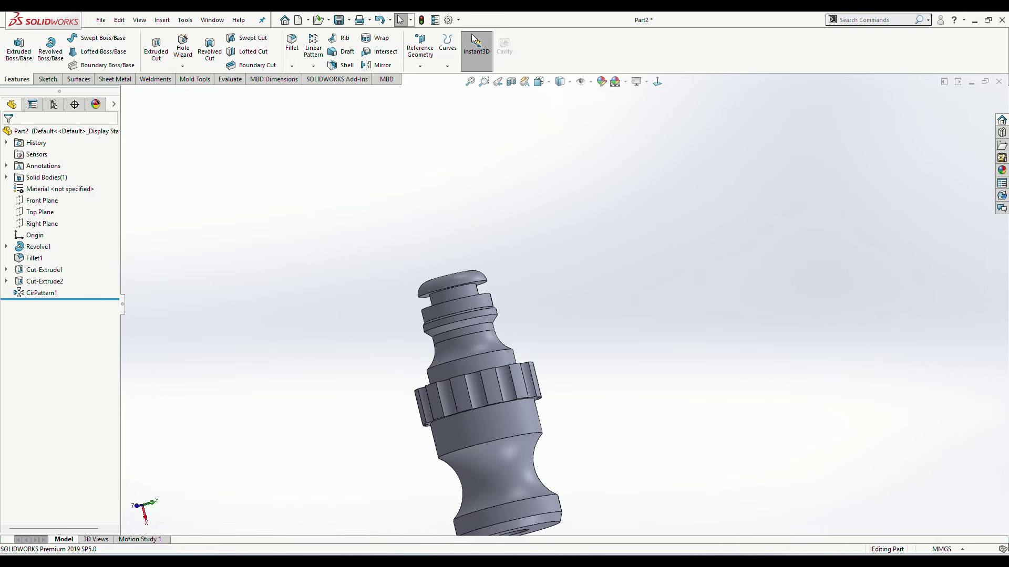